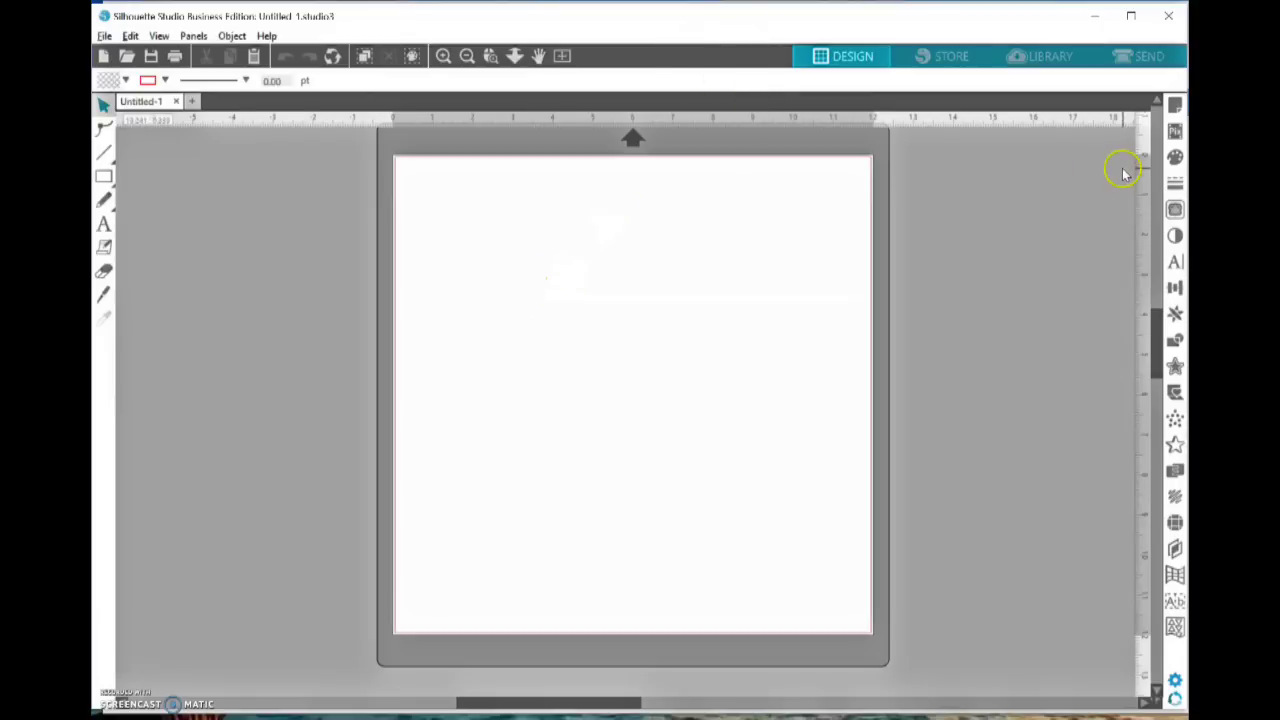
Set the page width to 8.5 in for an 8.5 × 11 in portrait page
click(1175, 106)
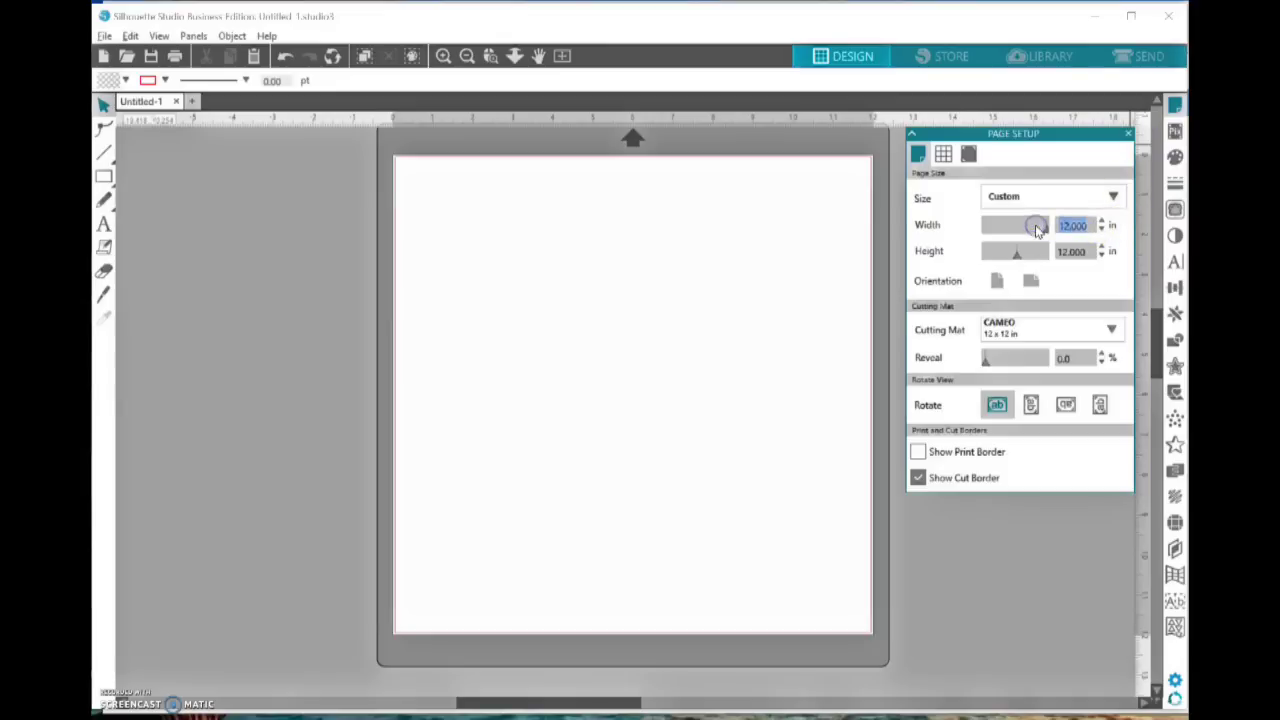
text(8.5)
key(Tab)
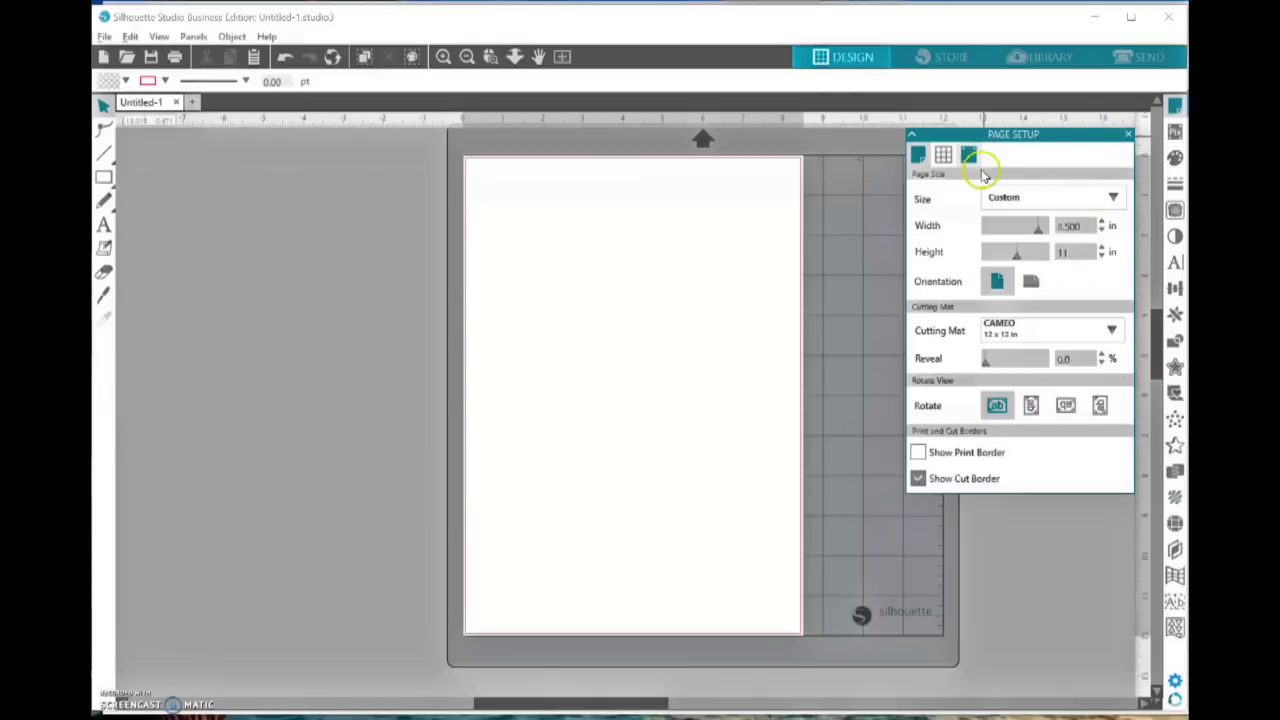
click(993, 392)
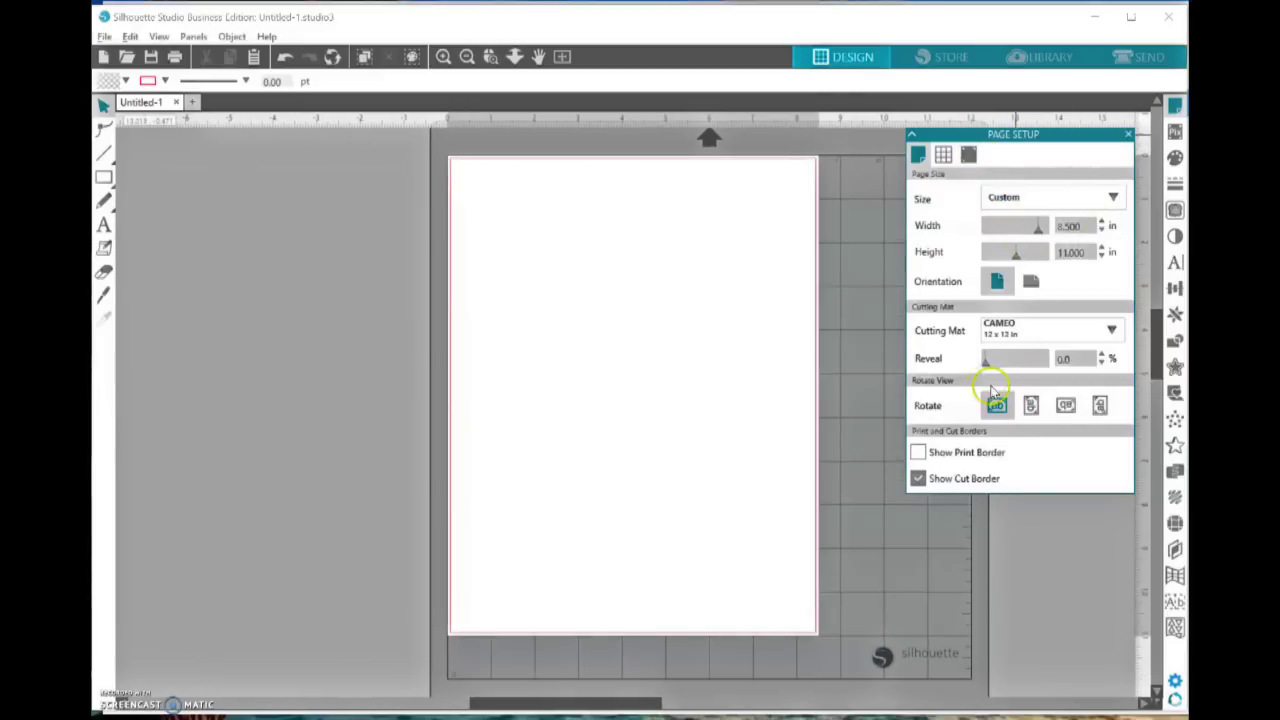
Add Type 1 registration marks to the page
click(969, 156)
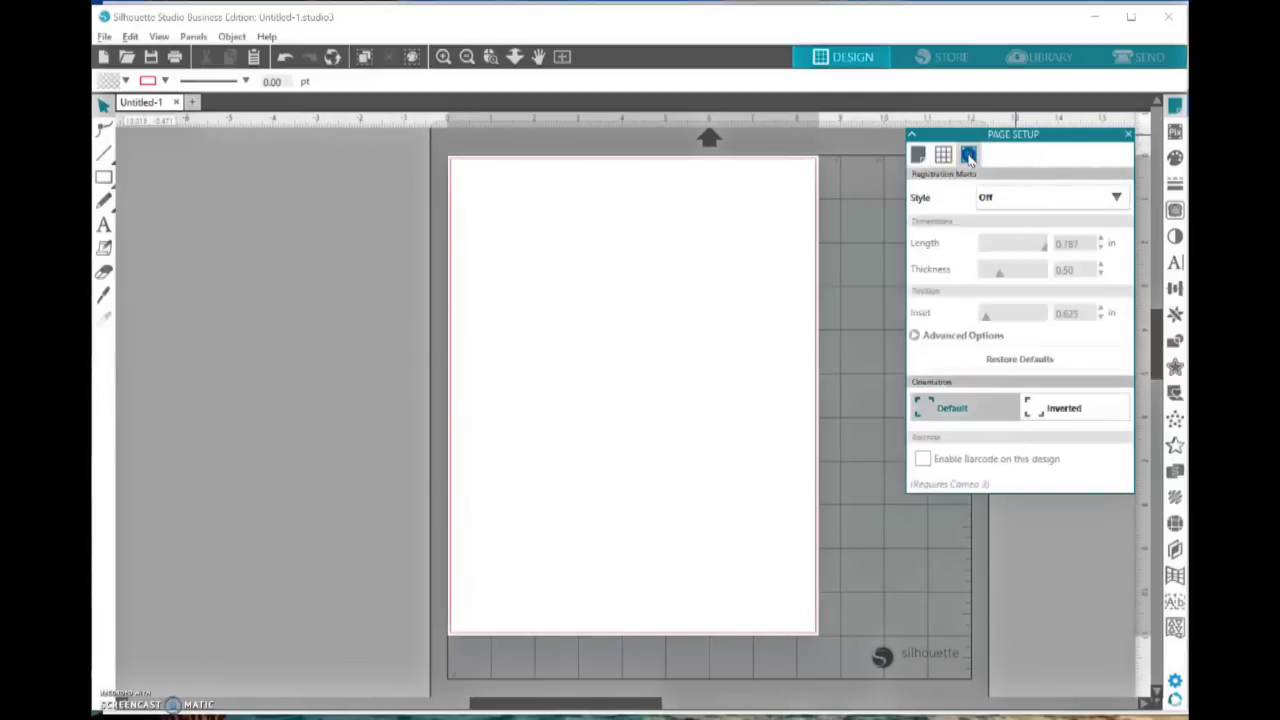
click(1117, 199)
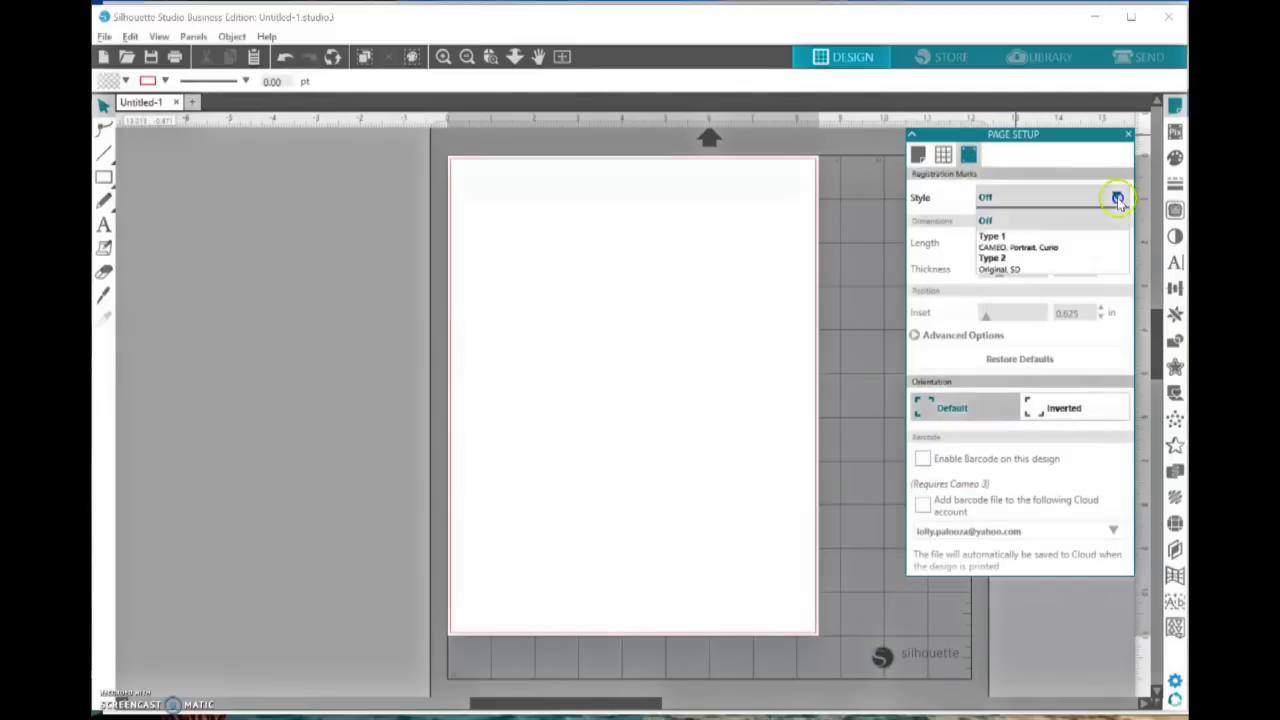
click(1043, 247)
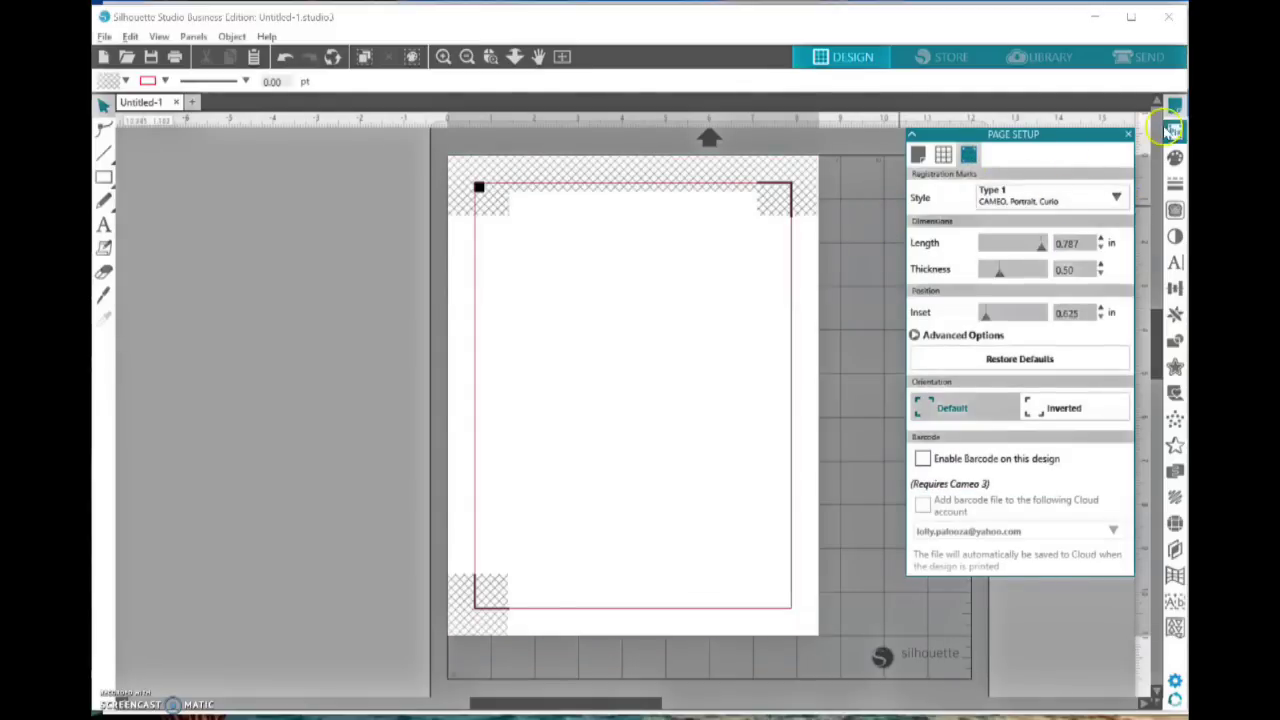
click(1128, 135)
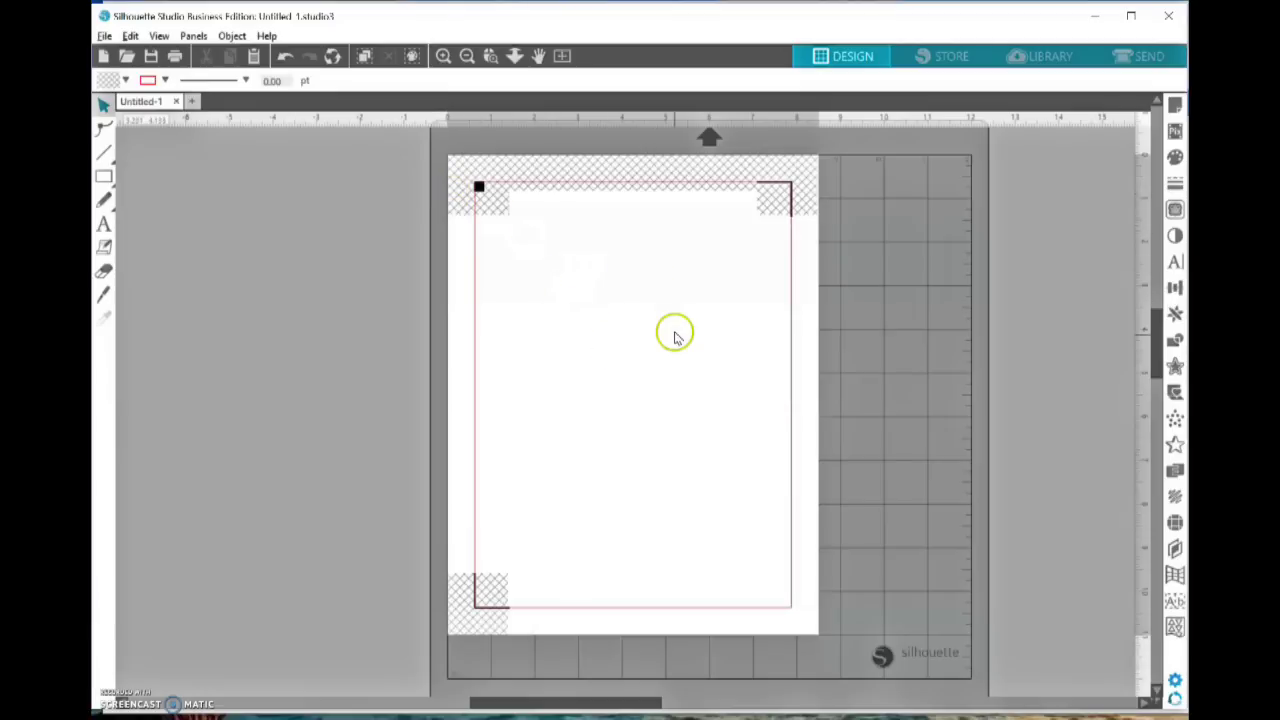
Browse Library > User Designs > Freebies > PCC Paid and open the Llama spring design
click(1040, 58)
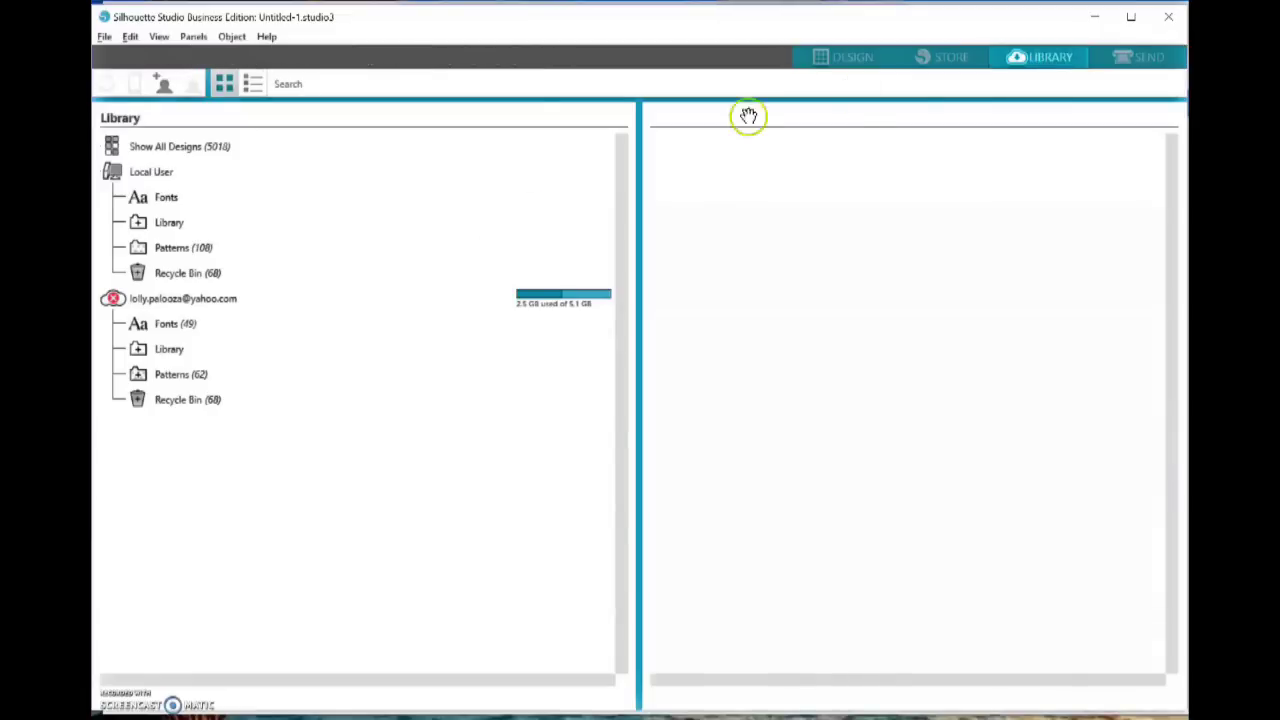
double_click(139, 224)
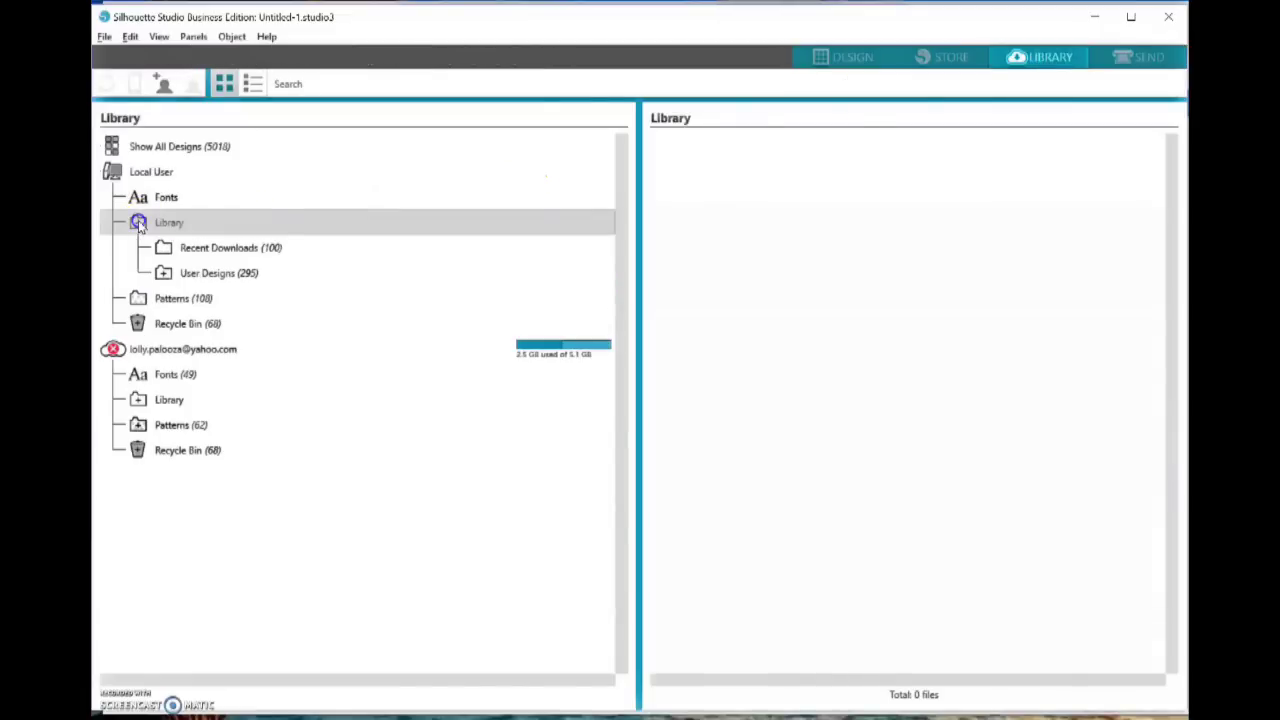
click(166, 276)
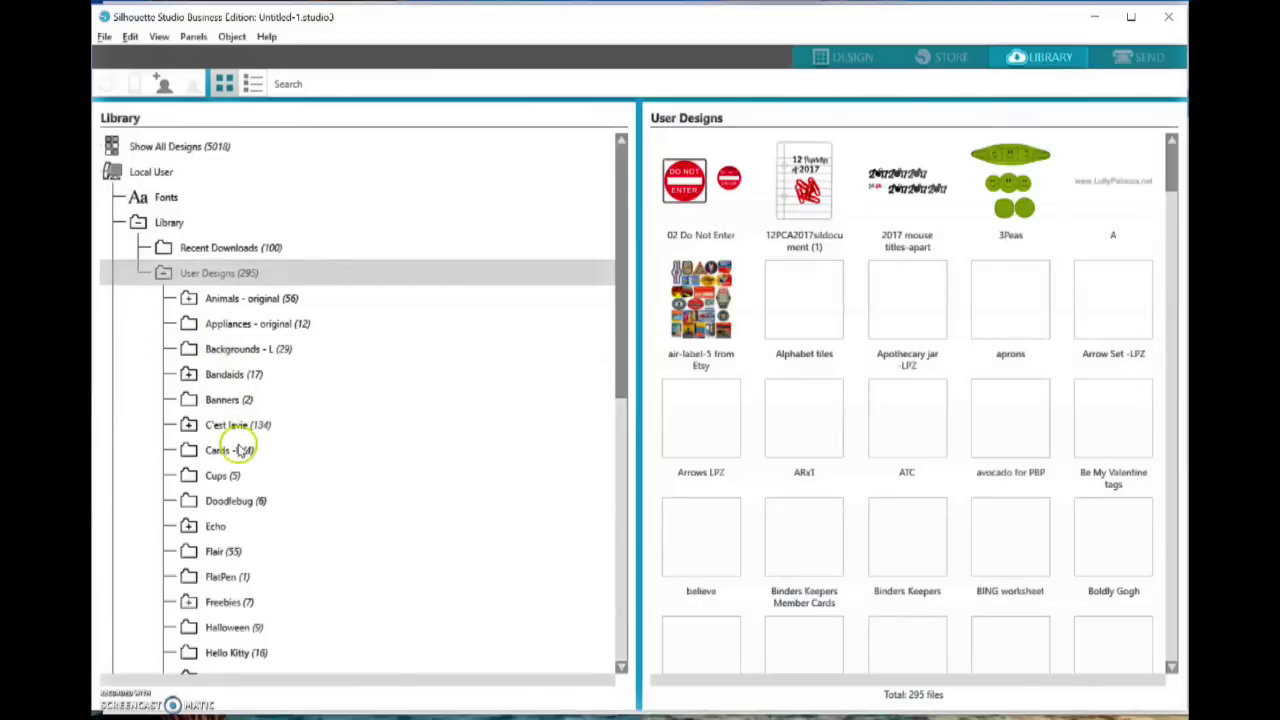
scroll(200, 616, down, 2)
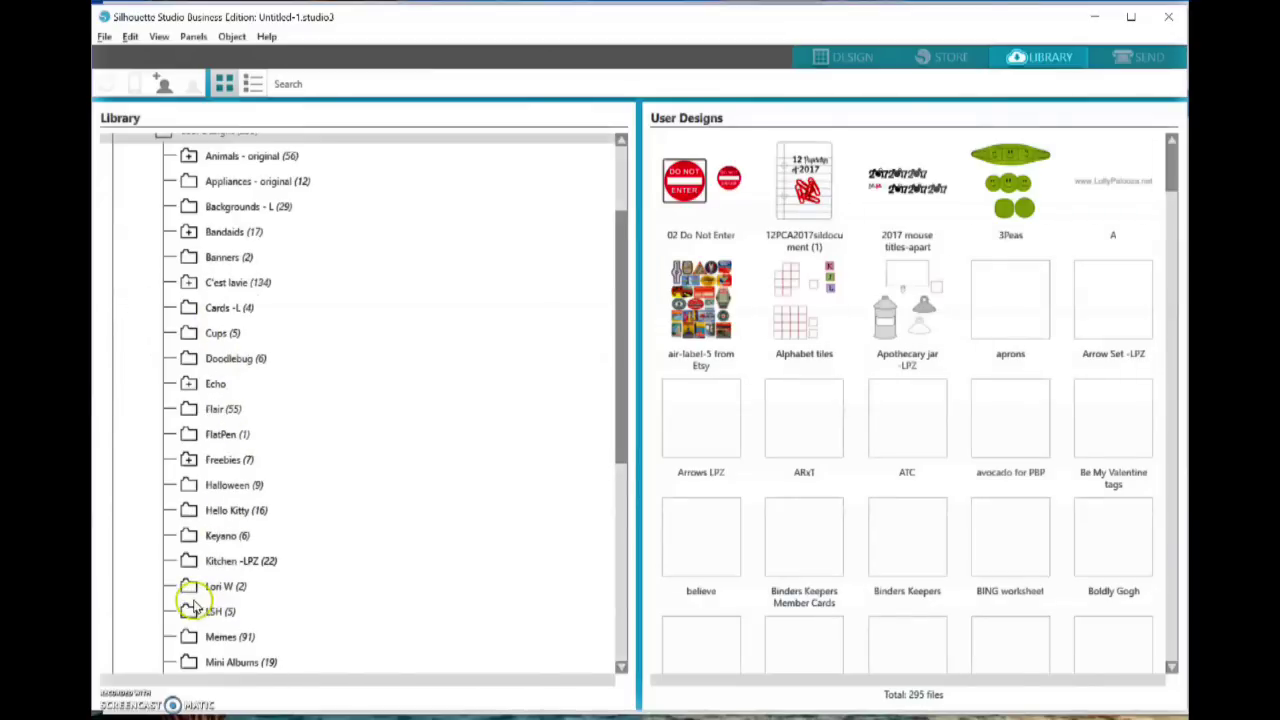
click(186, 461)
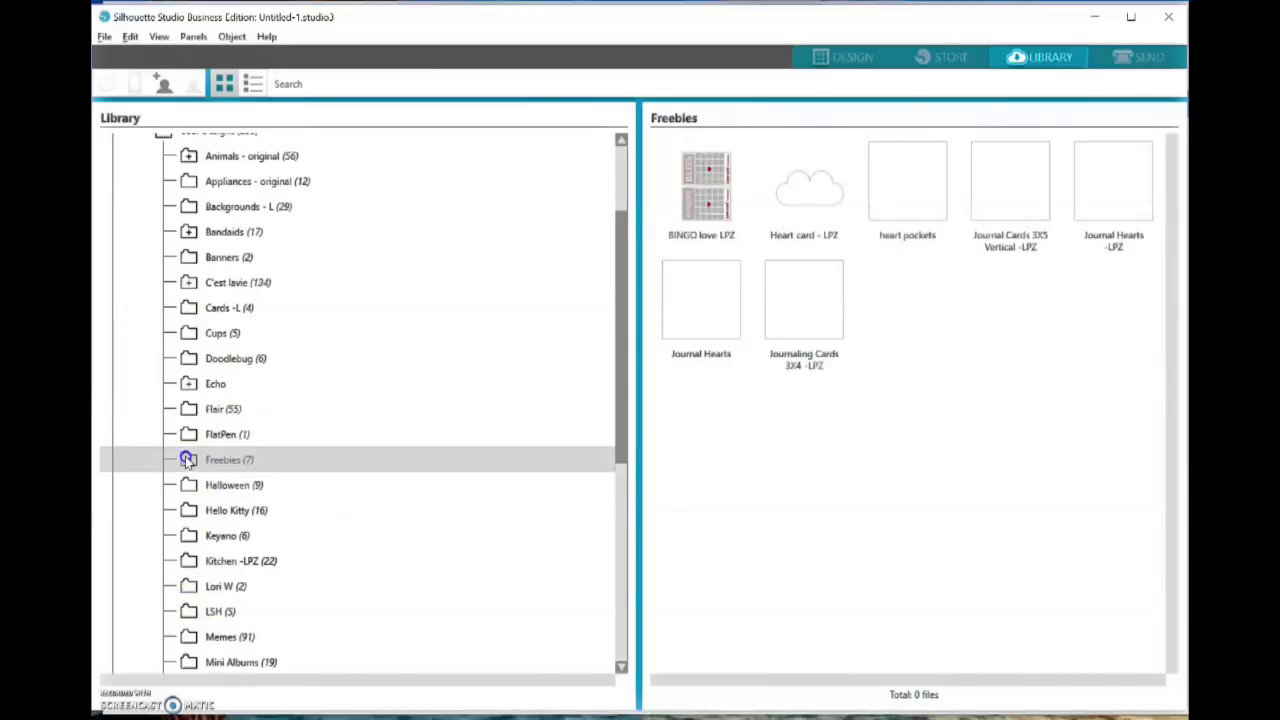
scroll(272, 452, down, 4)
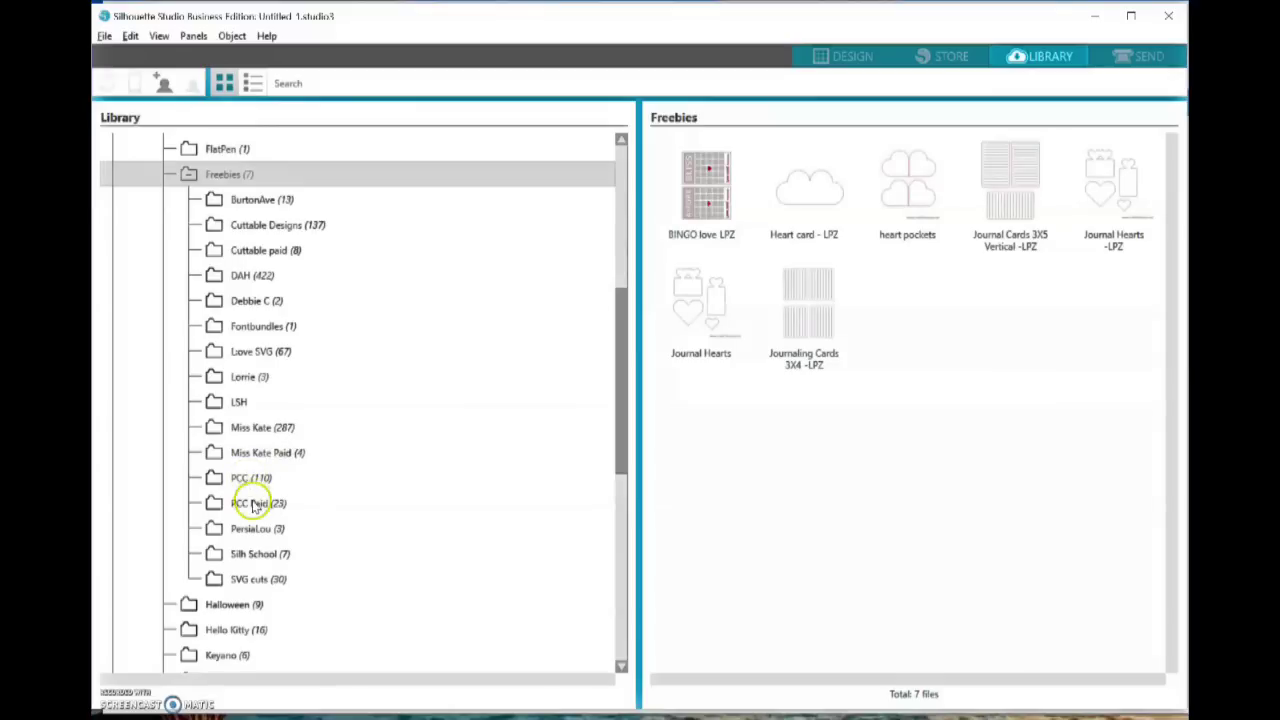
click(256, 505)
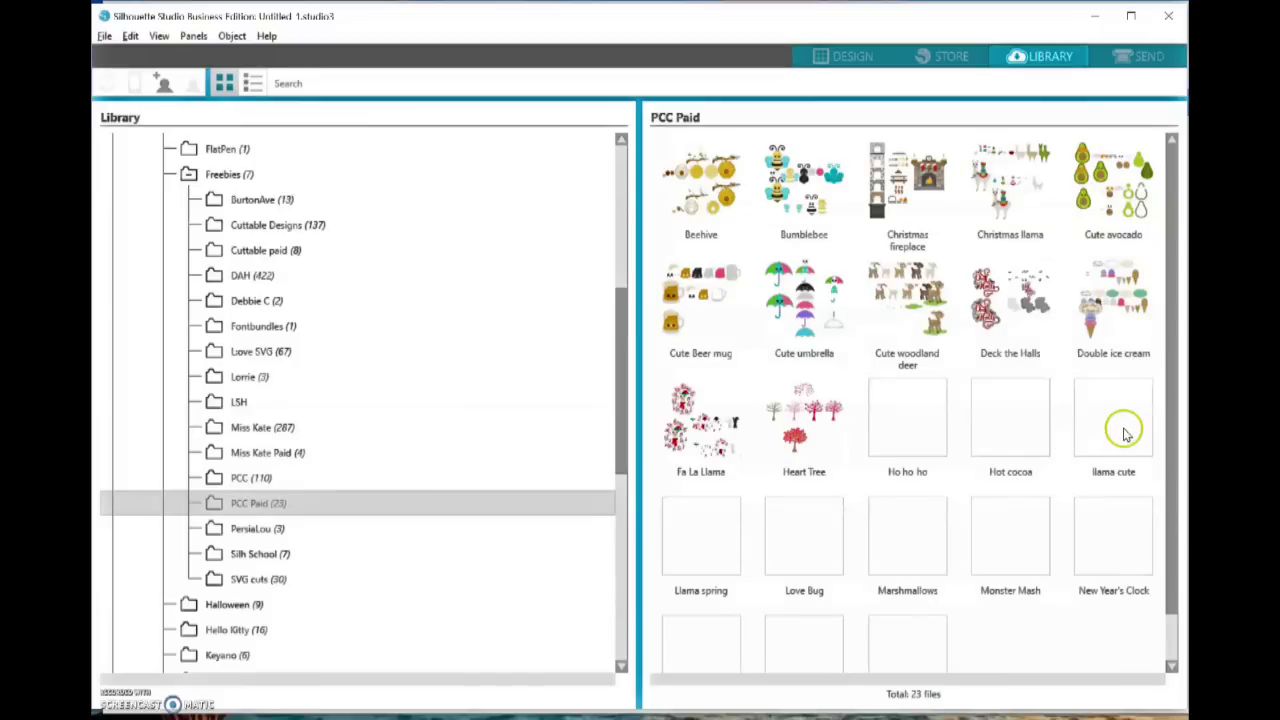
click(706, 541)
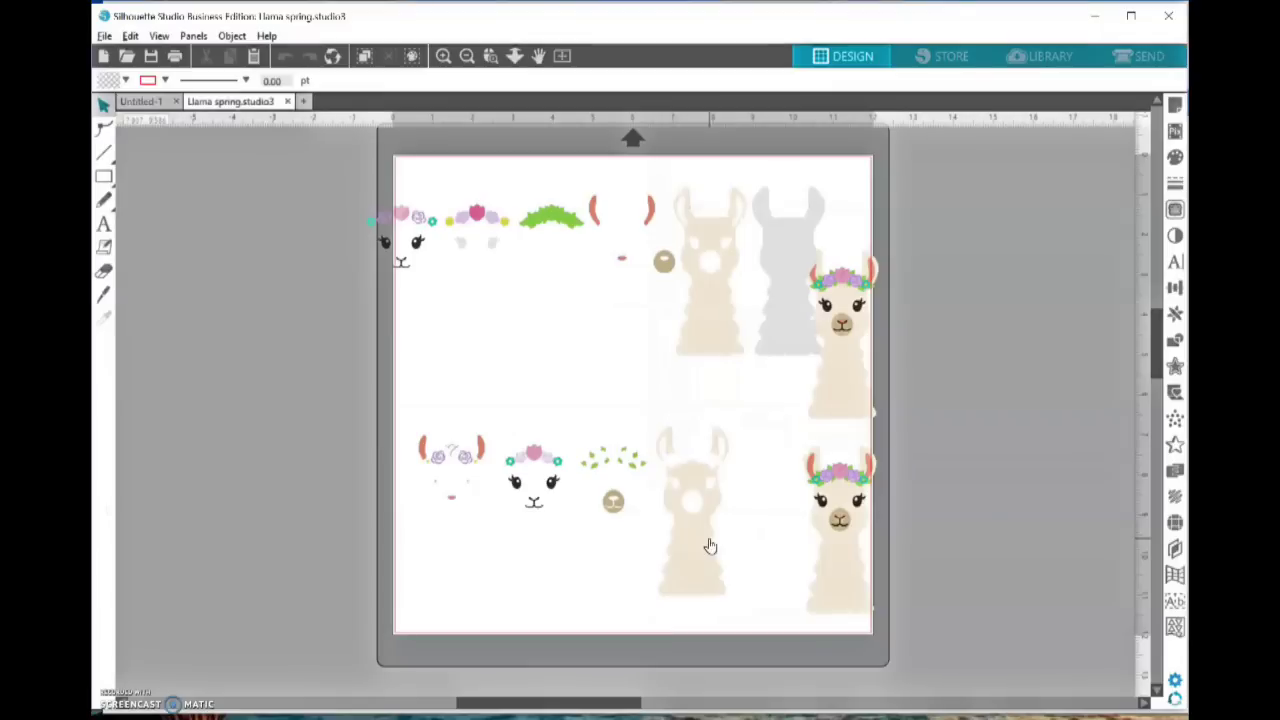
Move the two finished llamas off the mat, ungroup them, and return the lower one
drag(877, 157, 868, 268)
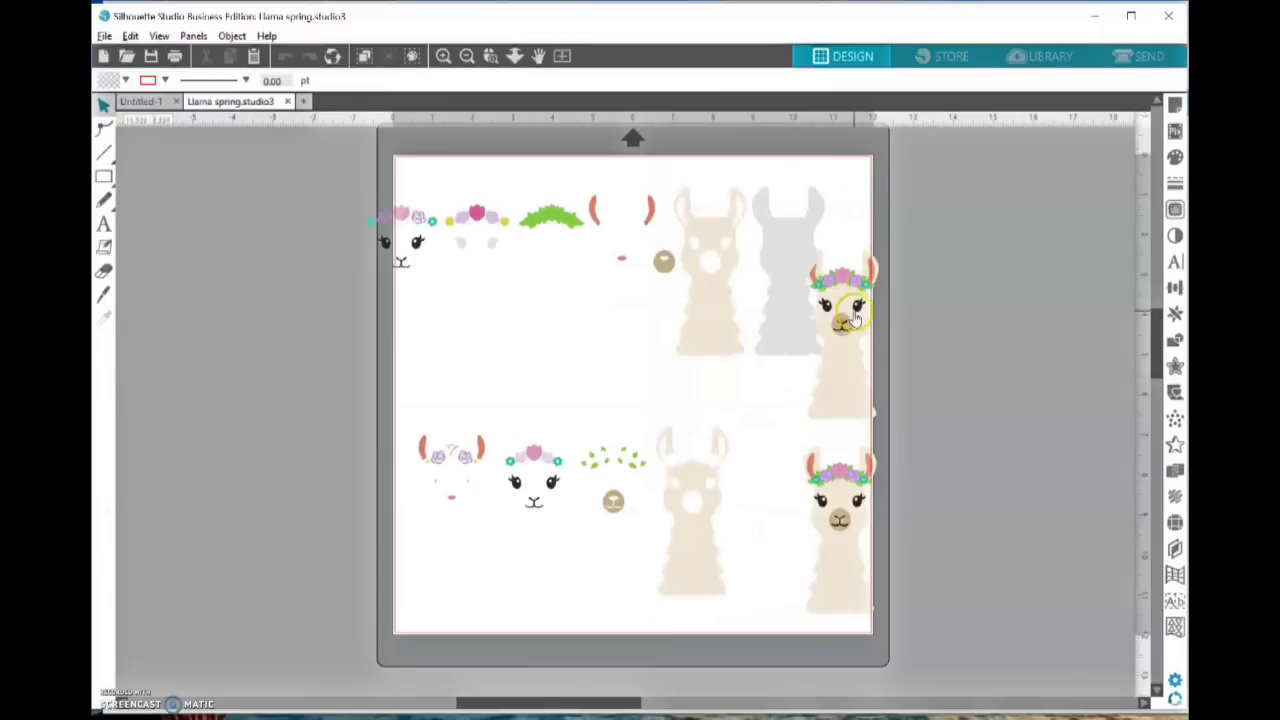
drag(852, 322, 953, 328)
mouse_move(778, 312)
mouse_down()
mouse_move(777, 354)
mouse_move(803, 323)
mouse_move(789, 312)
mouse_up()
click(893, 332)
scroll(930, 360, down, 1)
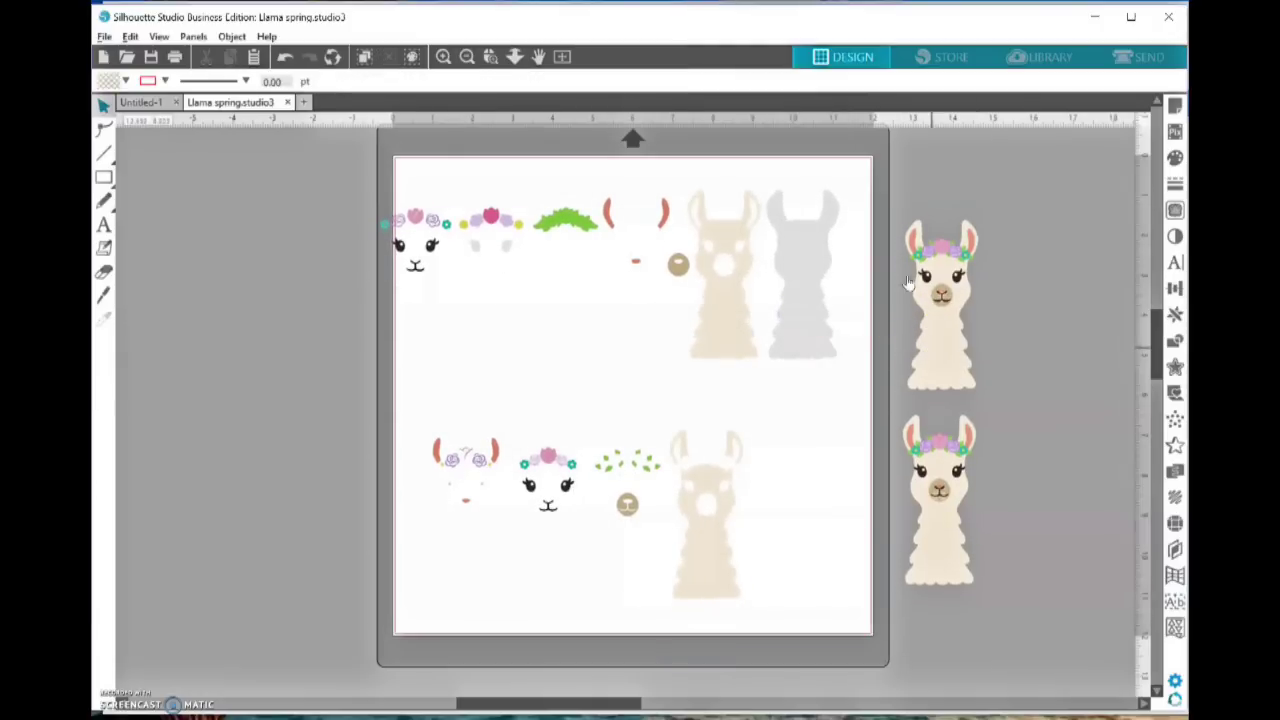
drag(893, 204, 960, 452)
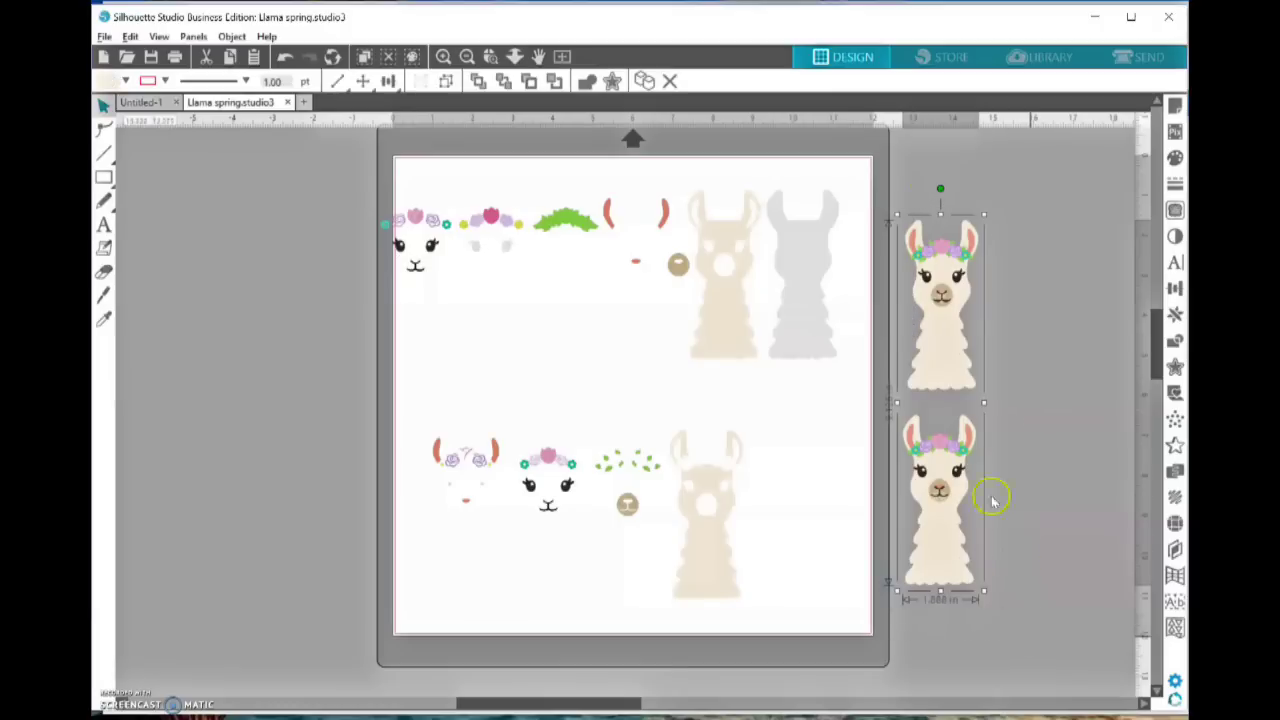
right_click(947, 369)
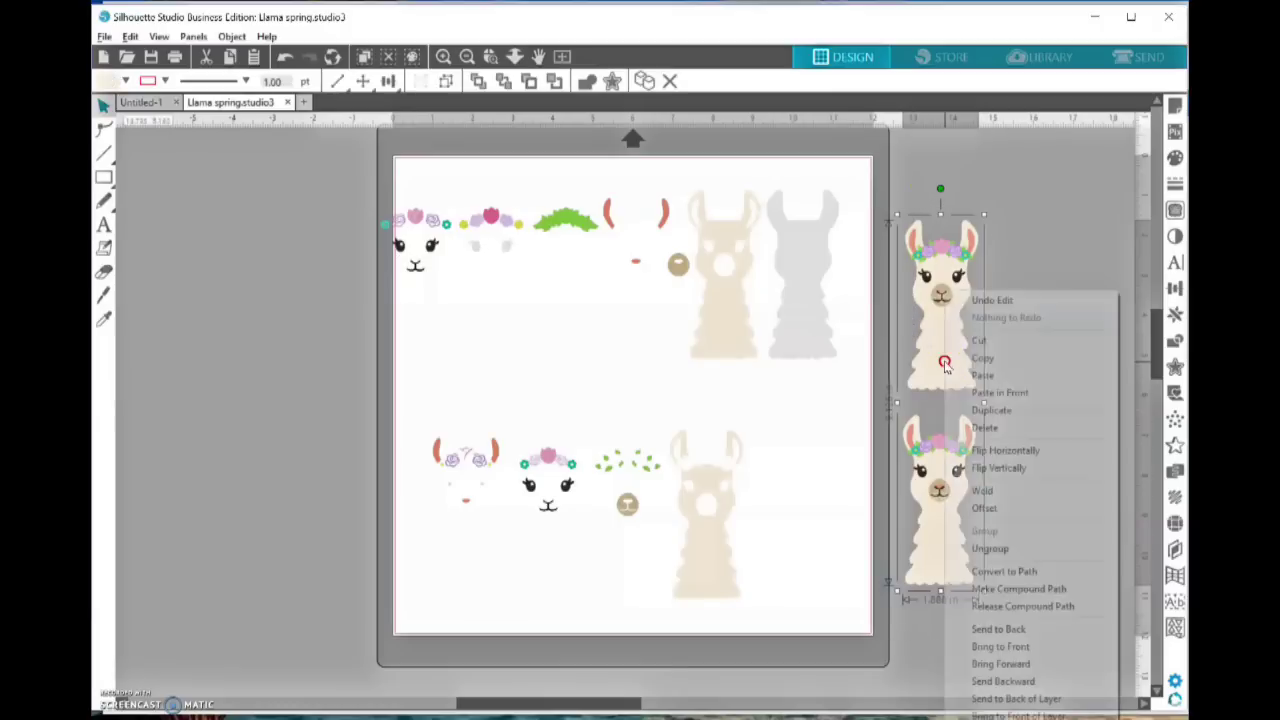
click(998, 551)
click(1057, 297)
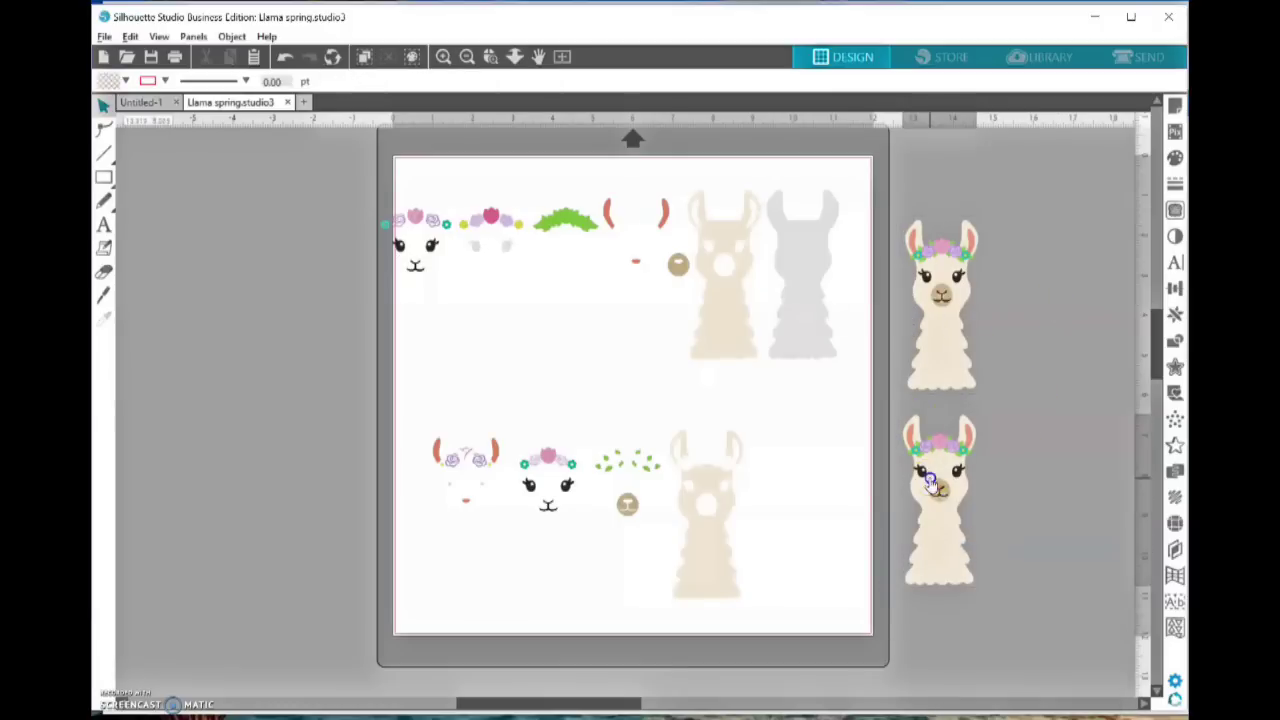
drag(915, 484, 777, 502)
Copy the upper llama and paste it into the Untitled-1 document
click(930, 366)
right_click(938, 364)
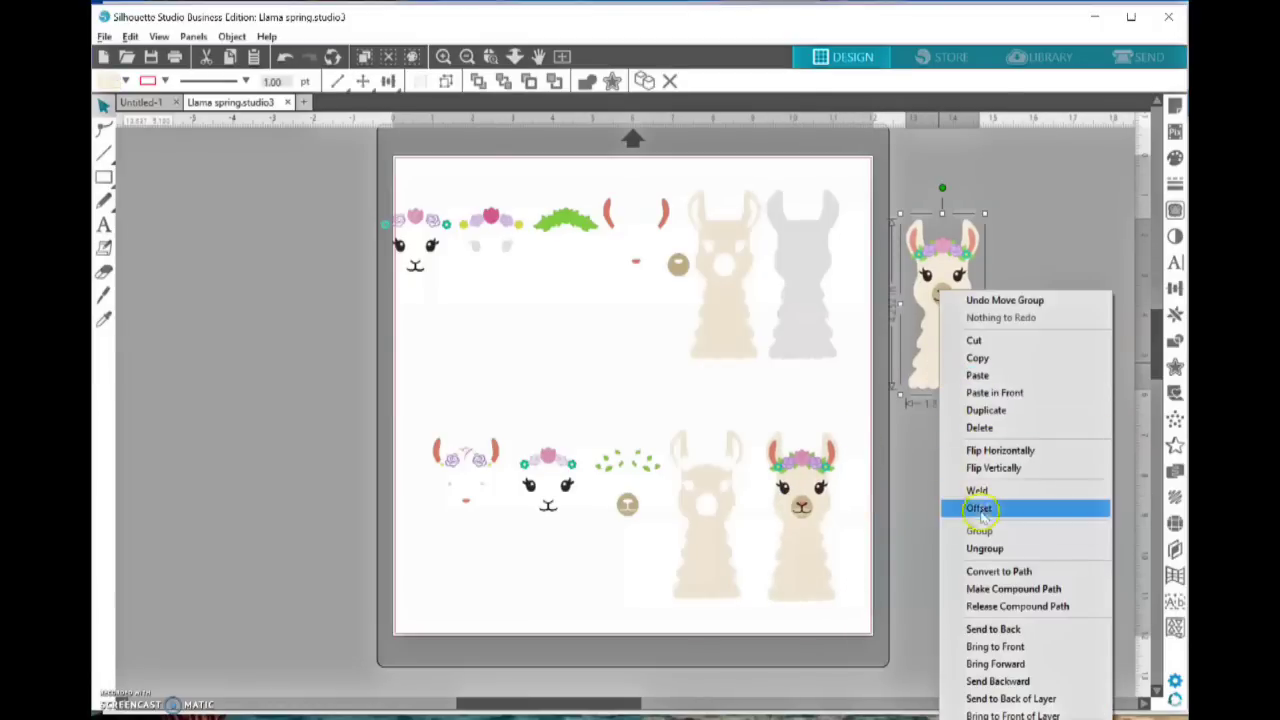
click(968, 357)
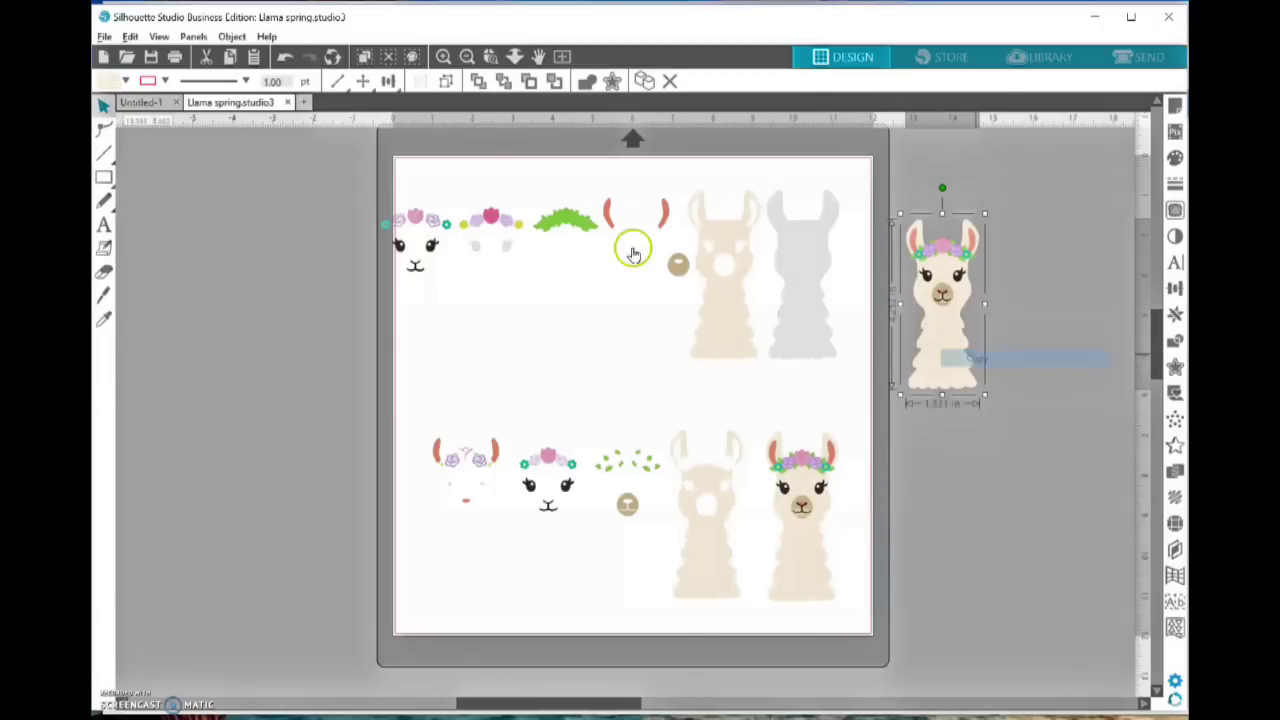
click(150, 103)
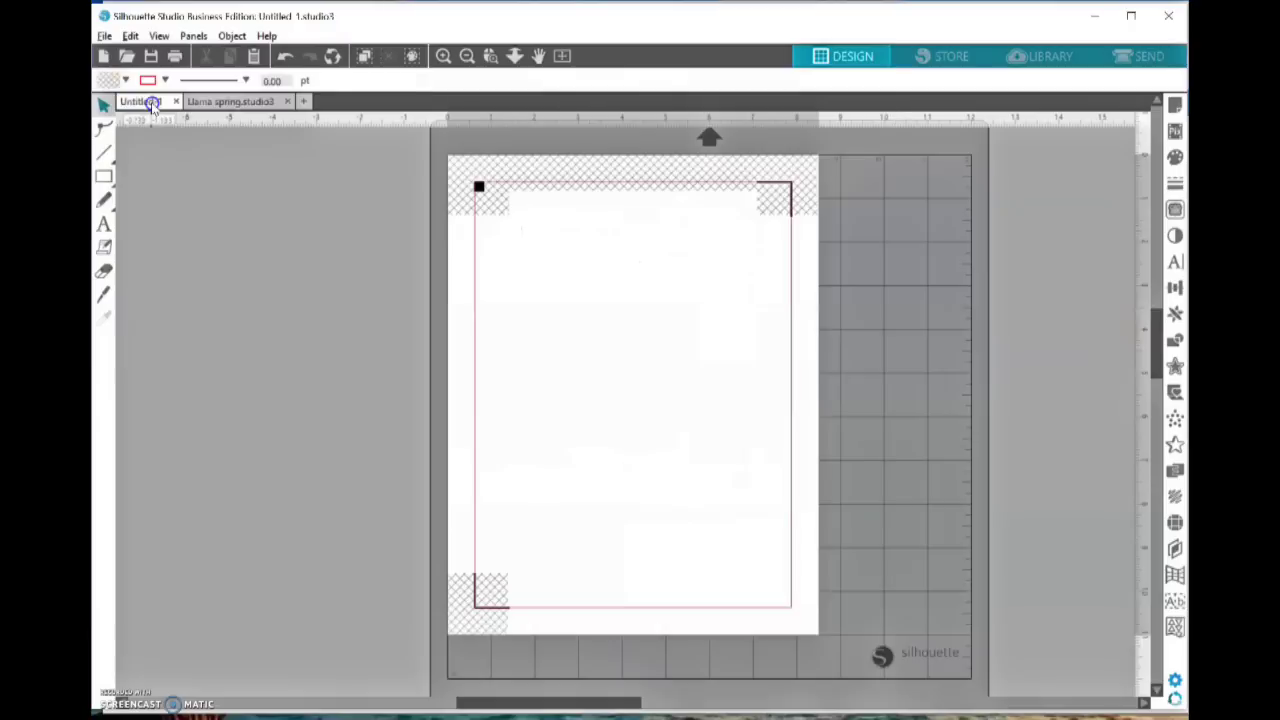
right_click(609, 309)
click(642, 389)
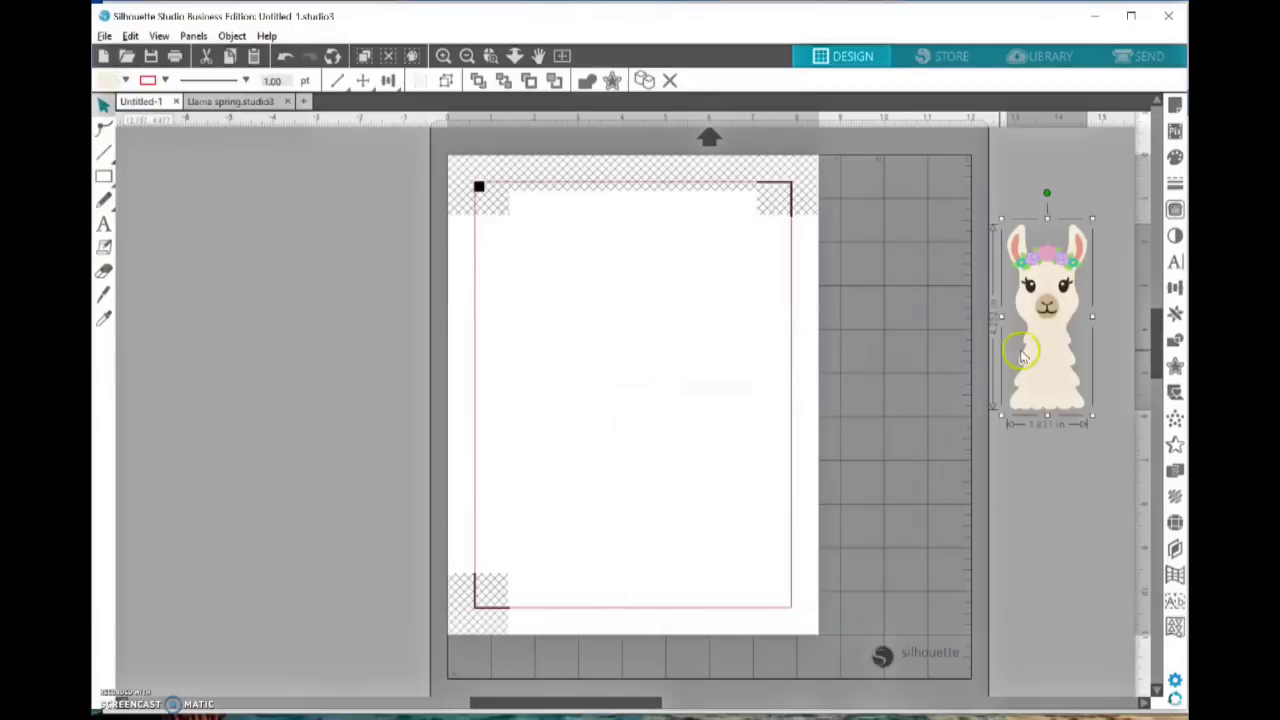
Move the pasted llama onto the page and shrink it to about 1.43 × 3.32 in
drag(1023, 355, 575, 472)
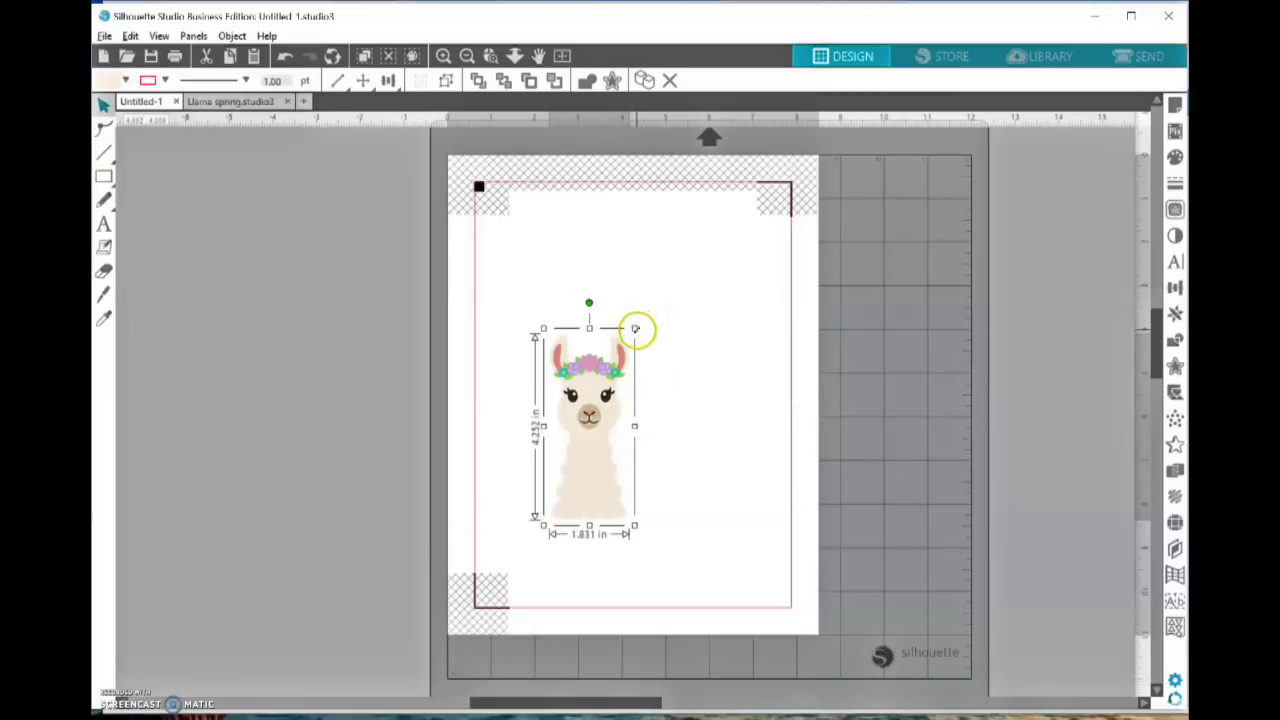
drag(637, 329, 606, 374)
drag(578, 422, 573, 305)
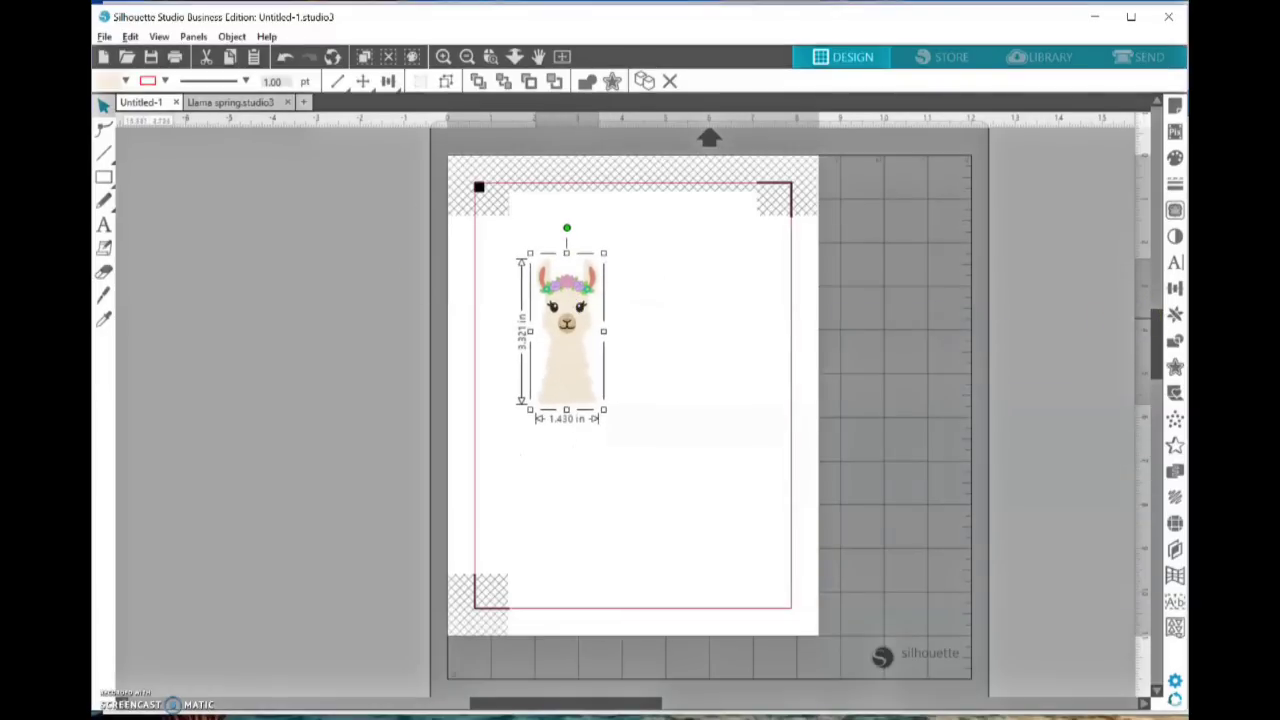
Resize the llama to exactly 1.507 × 3.500 in and tuck it toward the page's top-left
click(1175, 288)
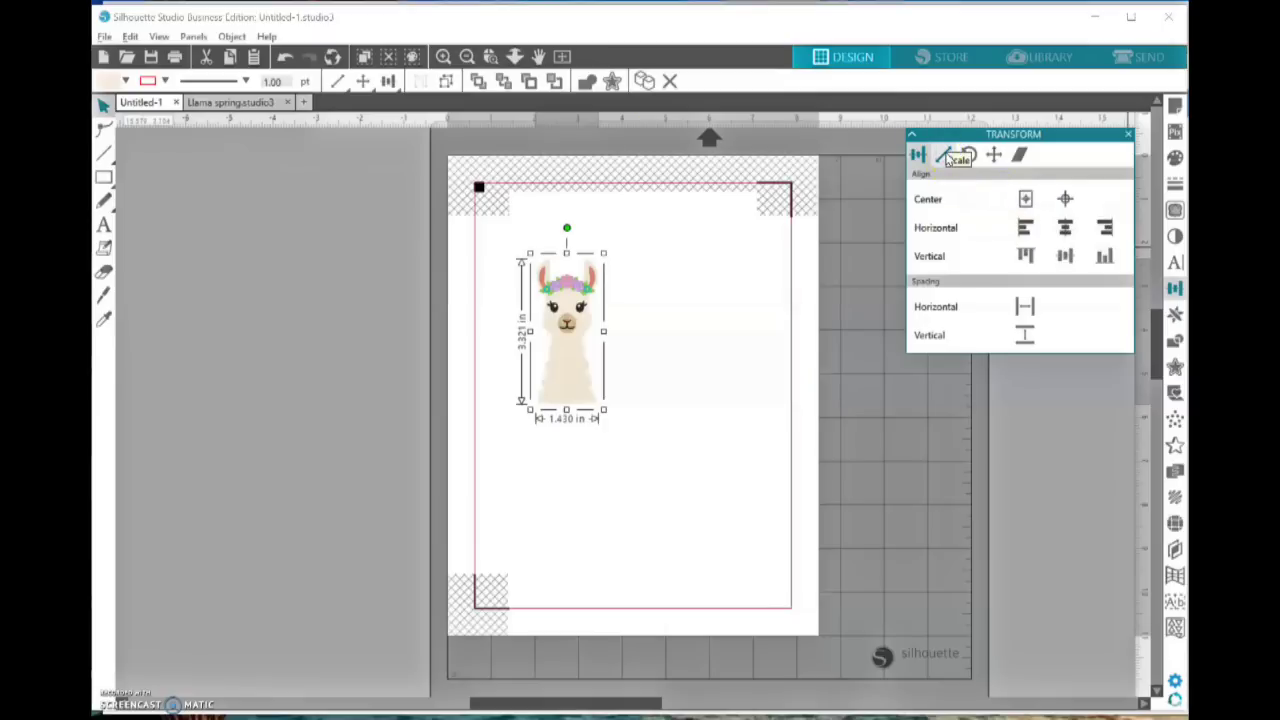
click(946, 156)
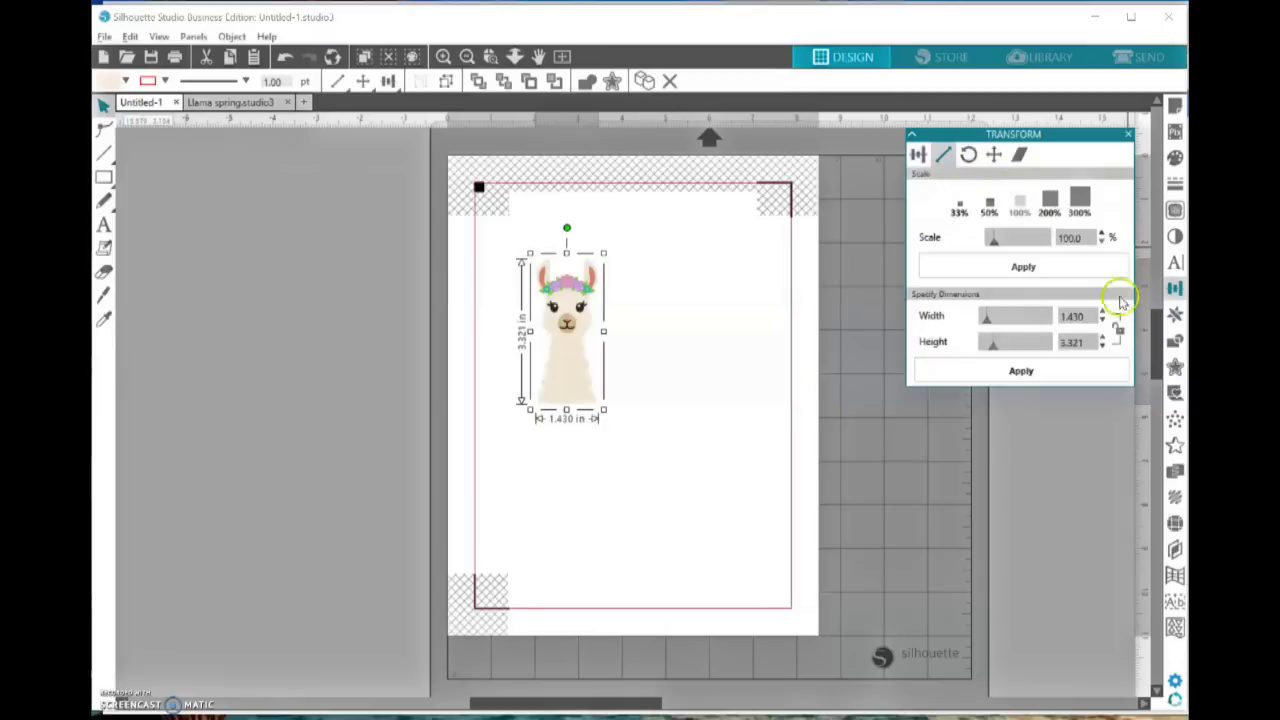
click(1119, 330)
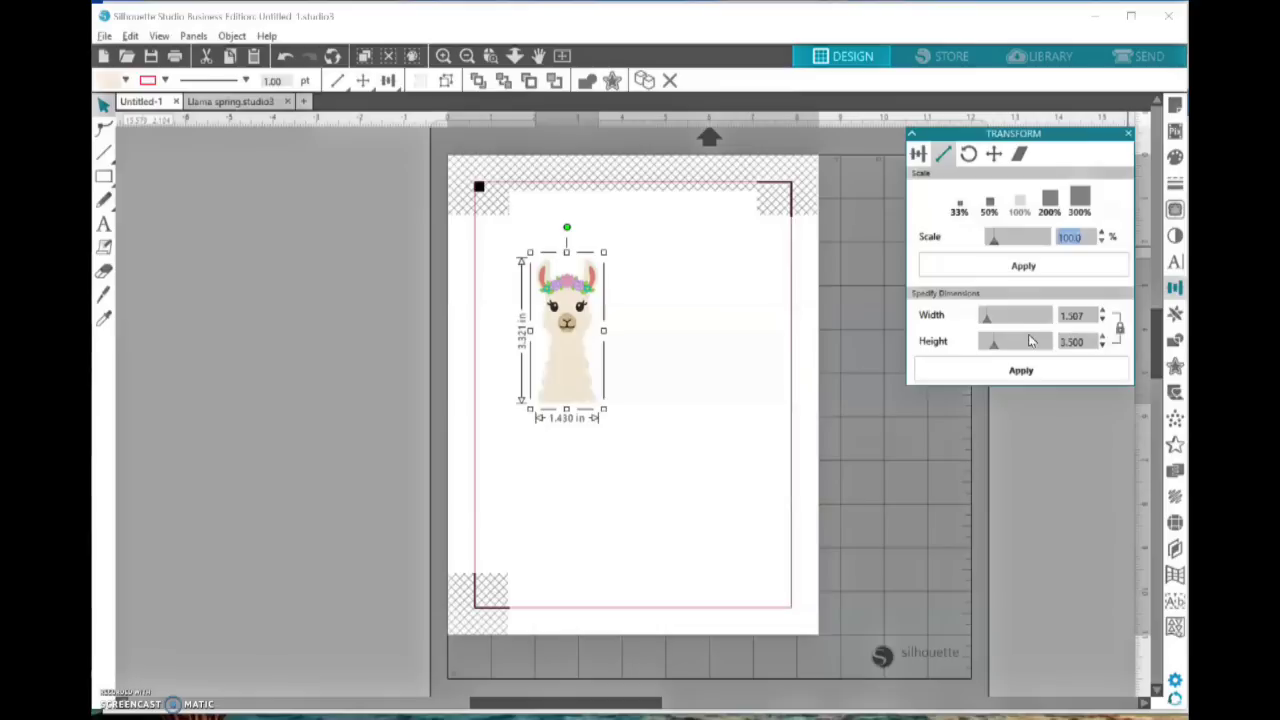
click(1021, 371)
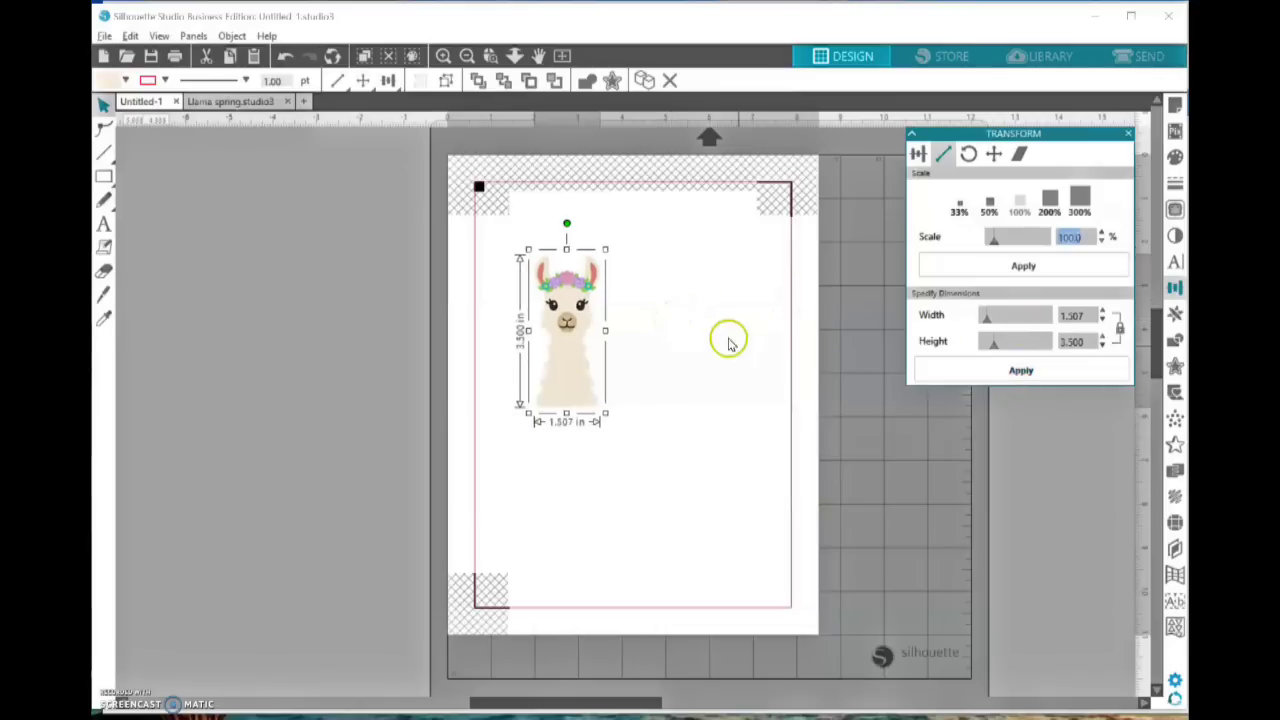
drag(583, 312, 550, 288)
click(654, 297)
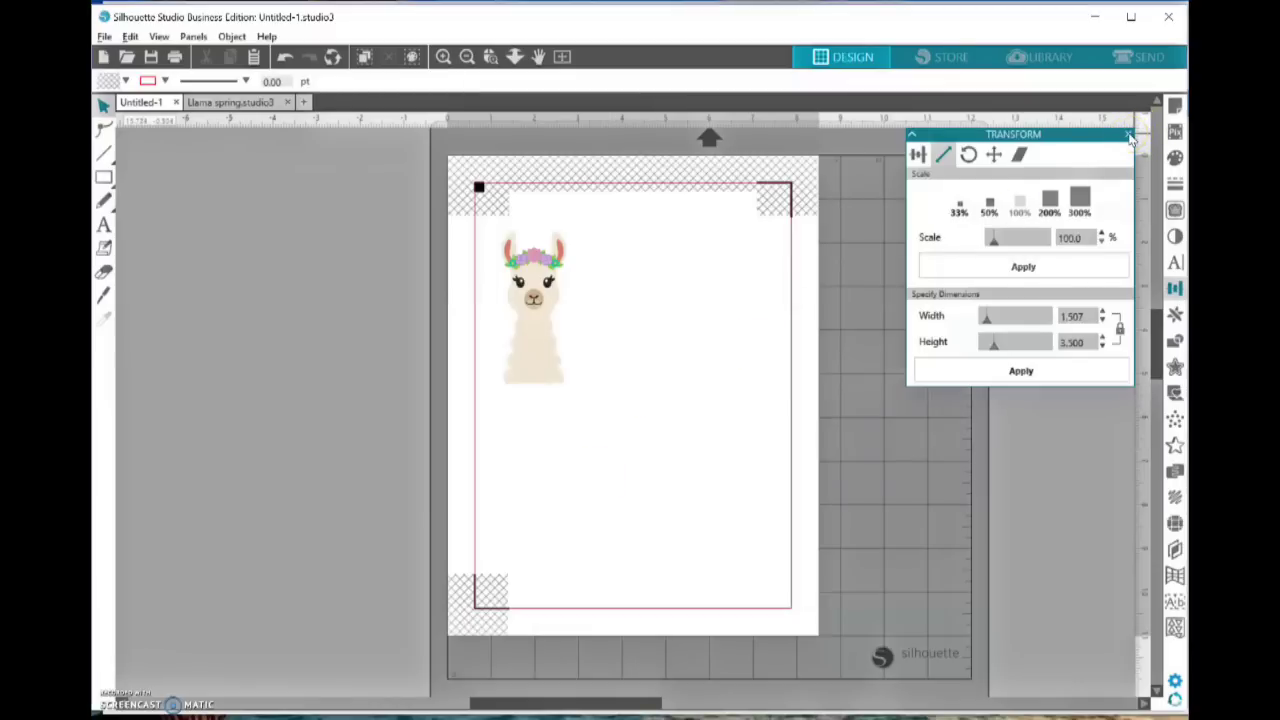
click(1055, 55)
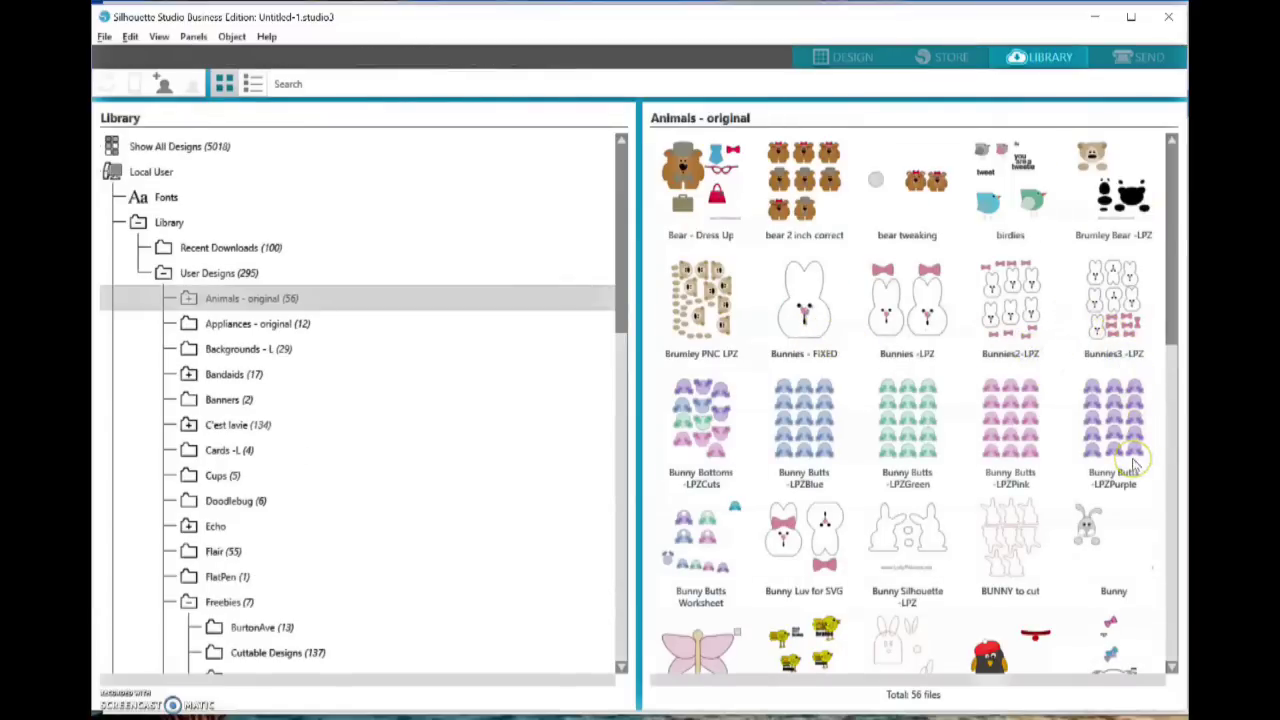
Open Bunny Luv for SVG, group the left pink-bow bunny, and copy it
scroll(1130, 464, down, 1)
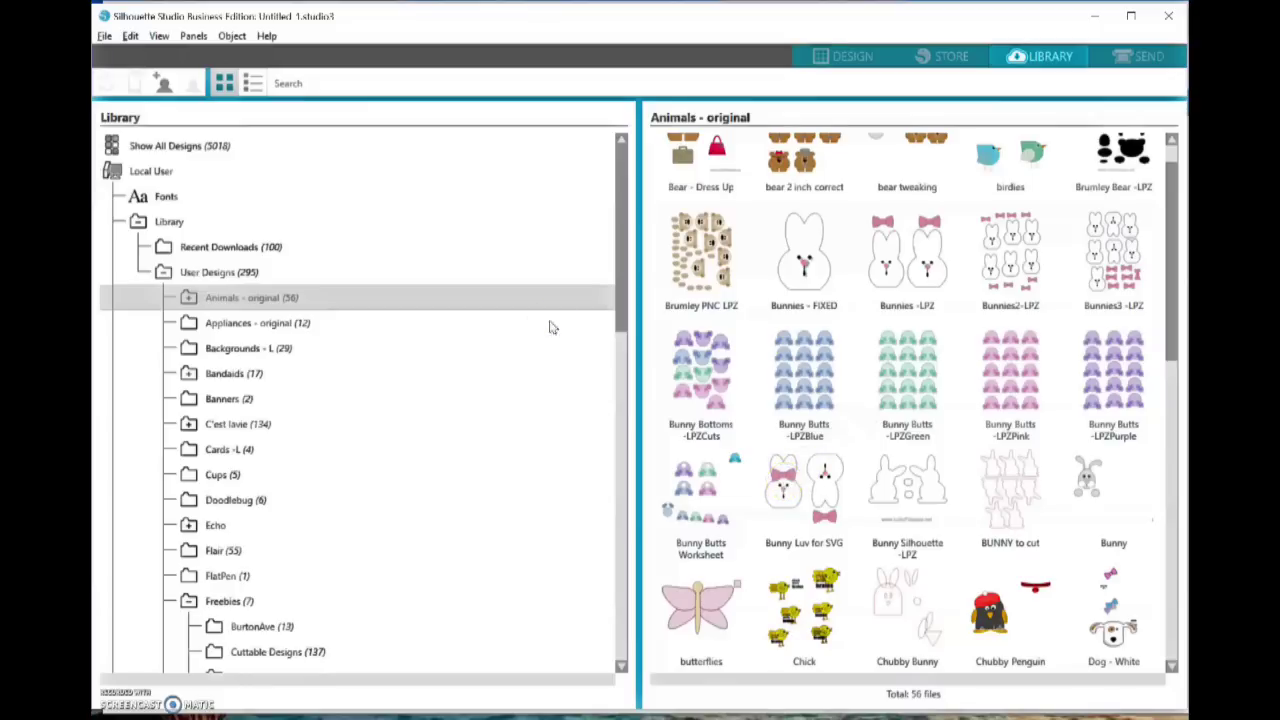
drag(785, 487, 550, 323)
double_click(785, 484)
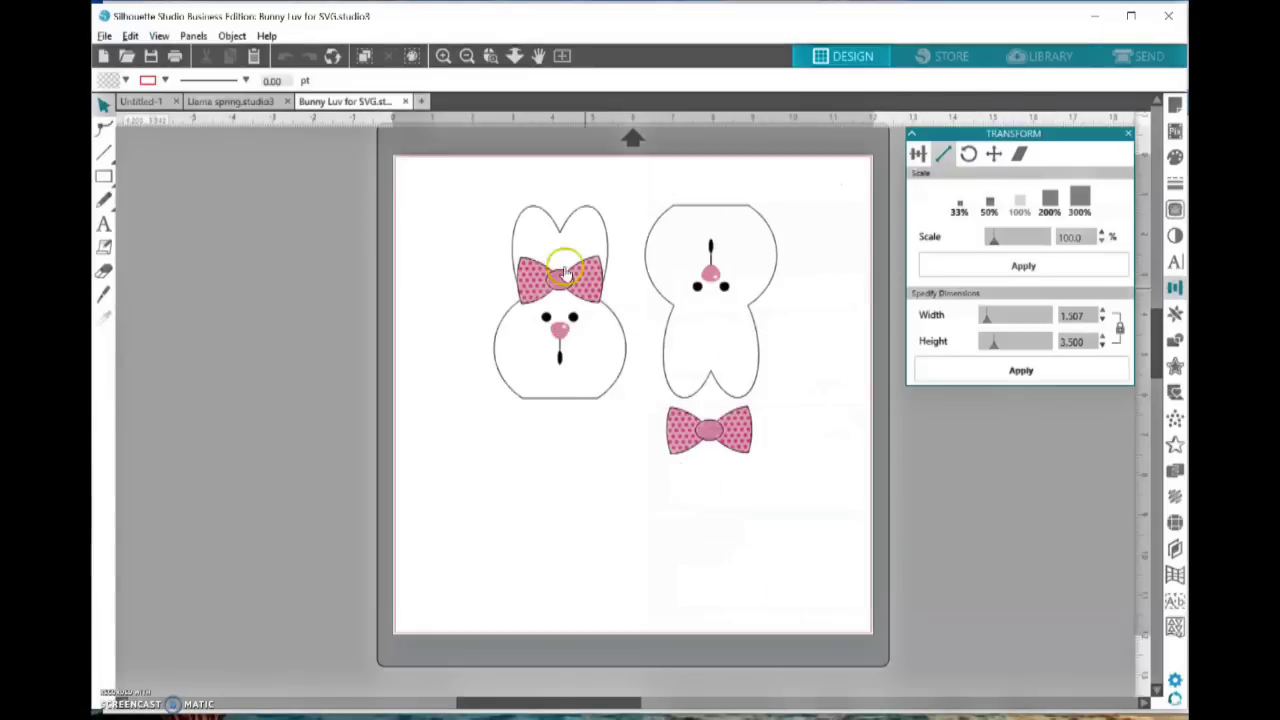
click(535, 250)
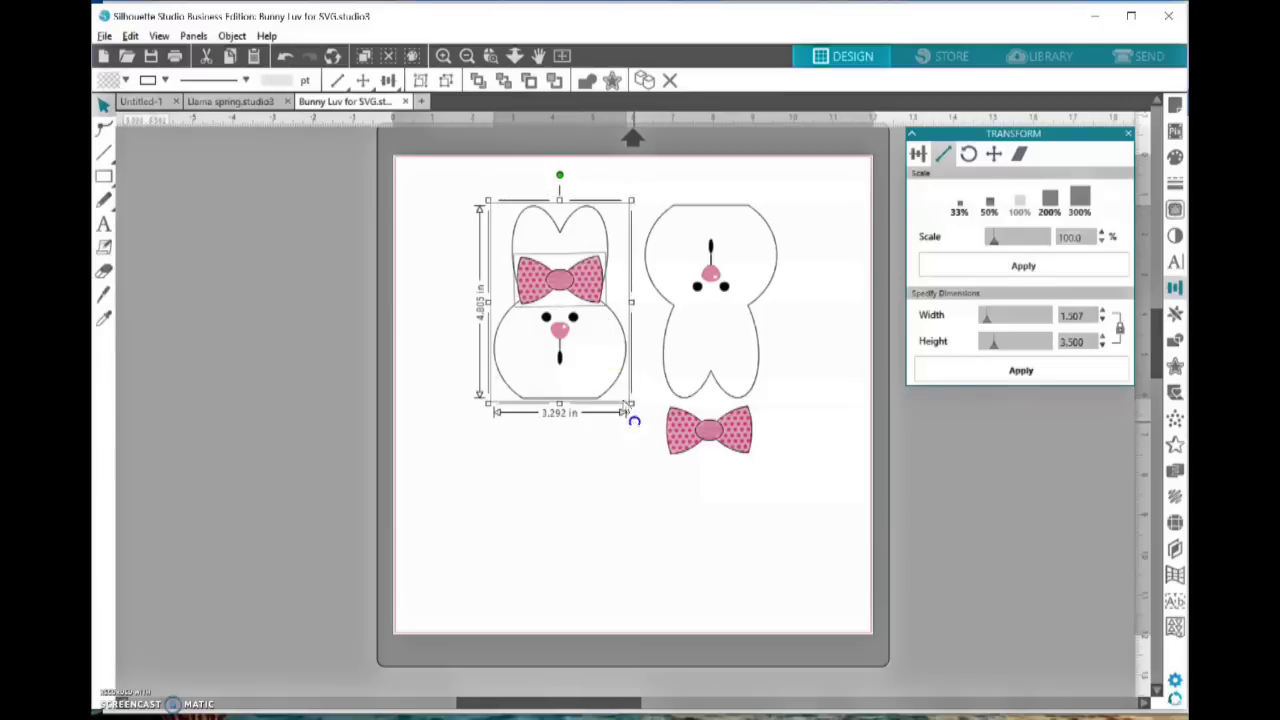
right_click(565, 290)
click(630, 527)
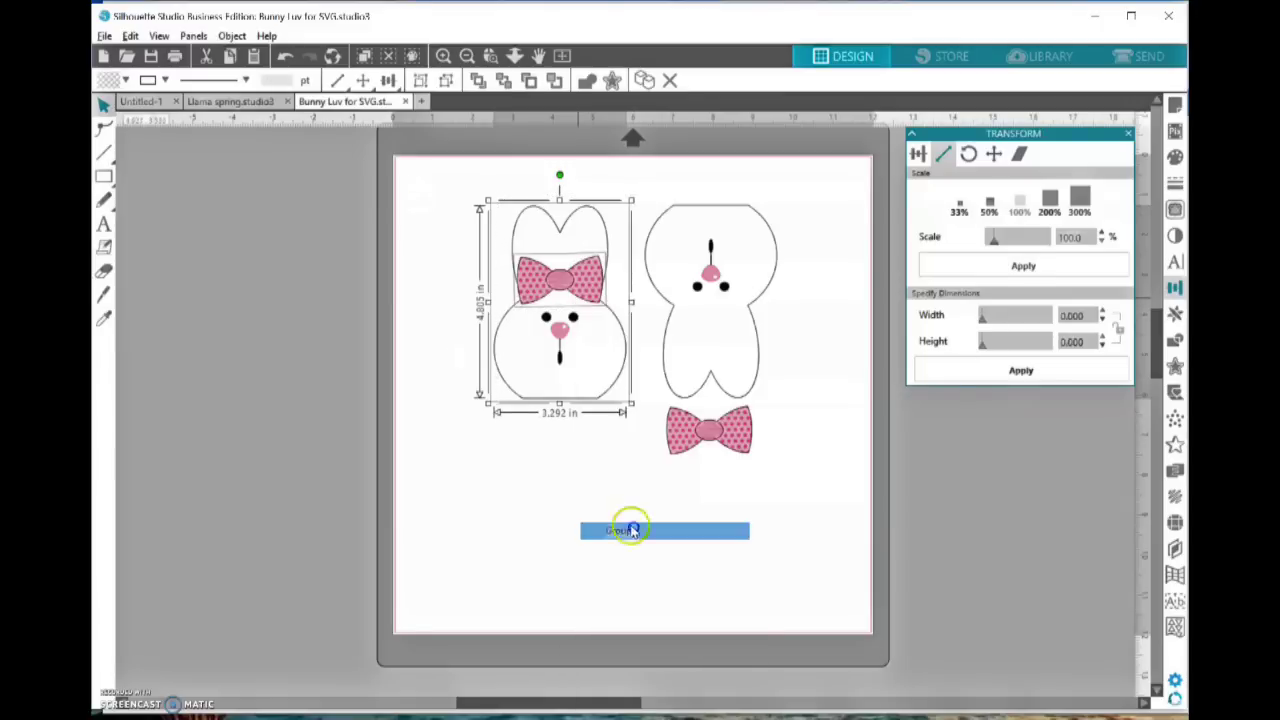
right_click(565, 272)
click(605, 345)
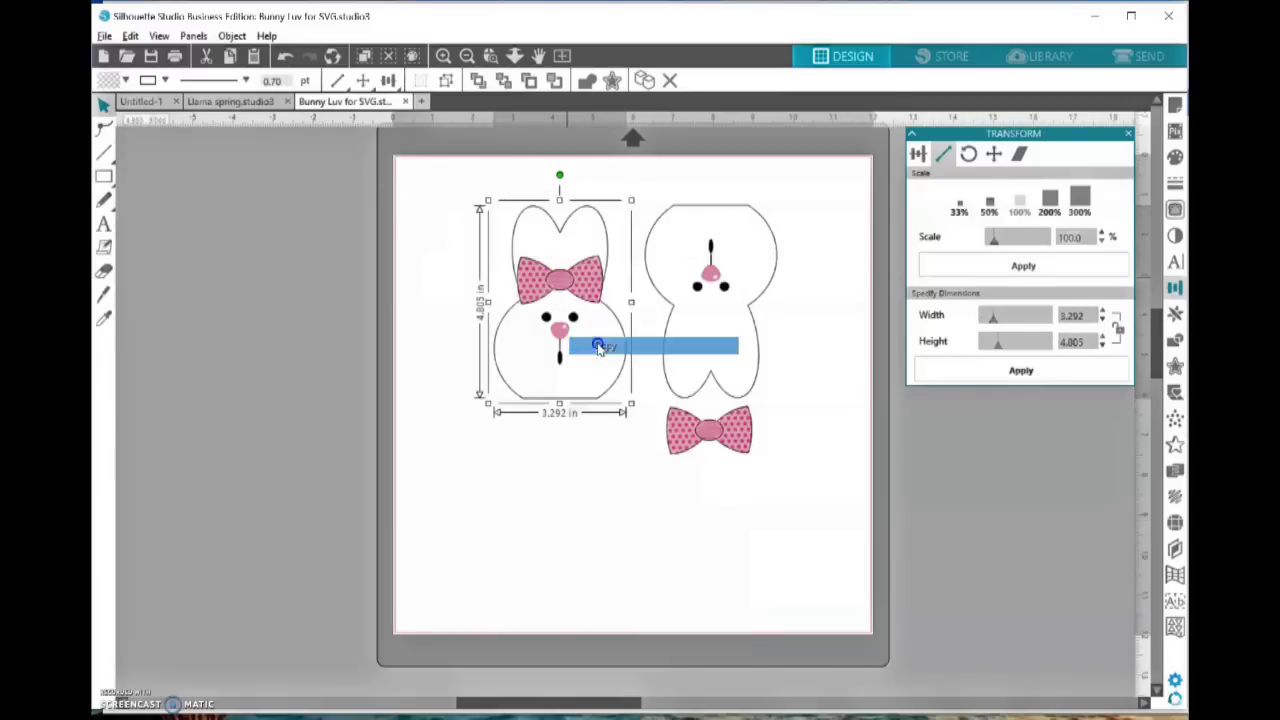
Paste the bunny onto the llama page and shrink it to 1.786 × 2.608 in
click(236, 113)
click(160, 103)
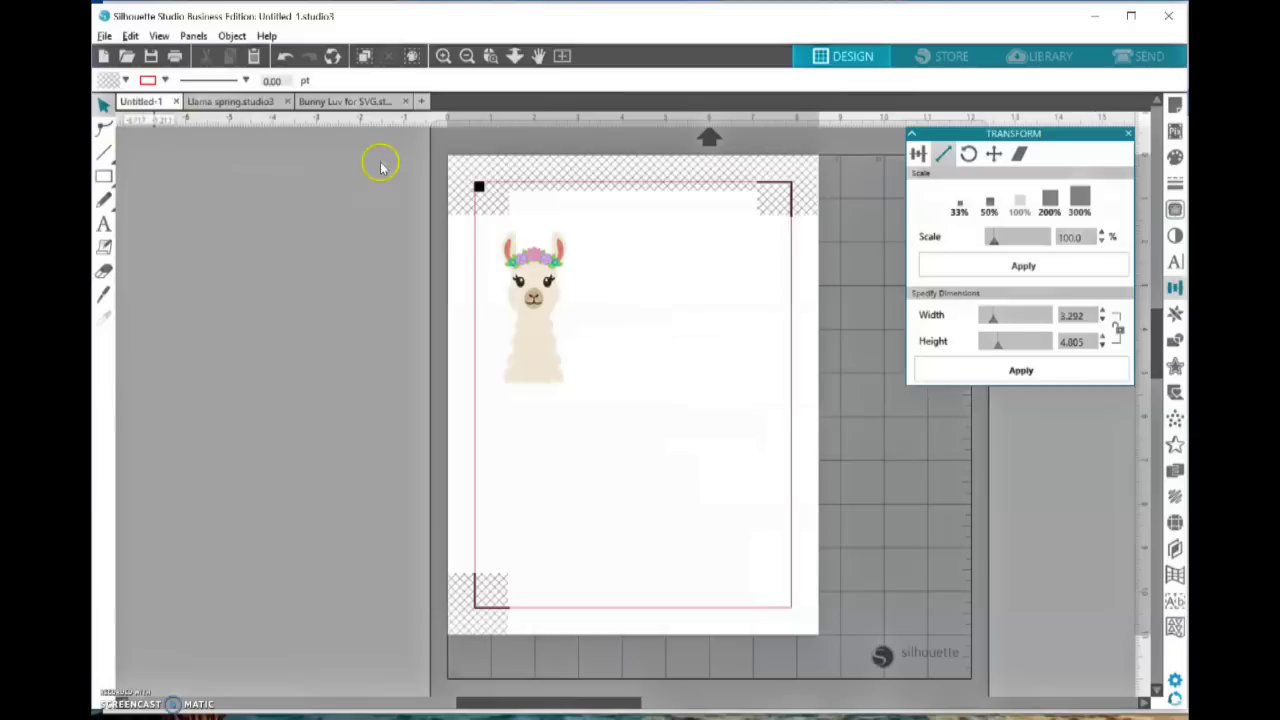
right_click(723, 365)
click(763, 441)
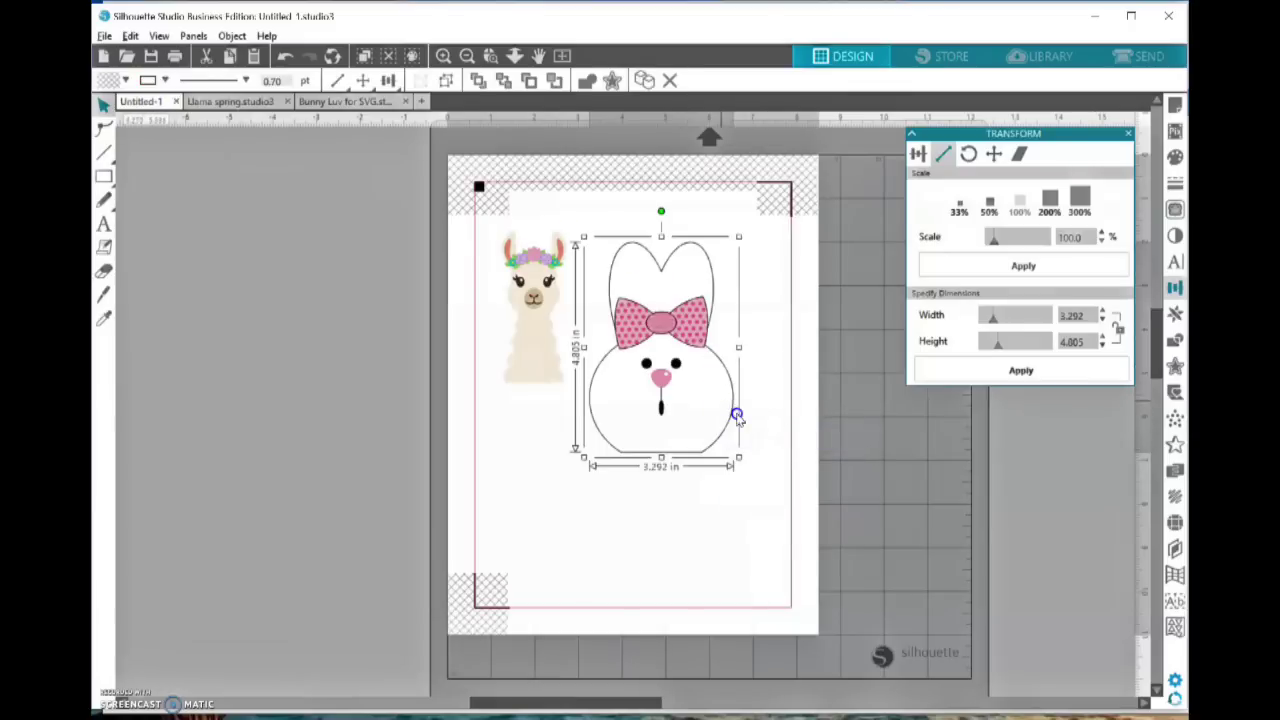
drag(737, 237, 670, 292)
click(376, 104)
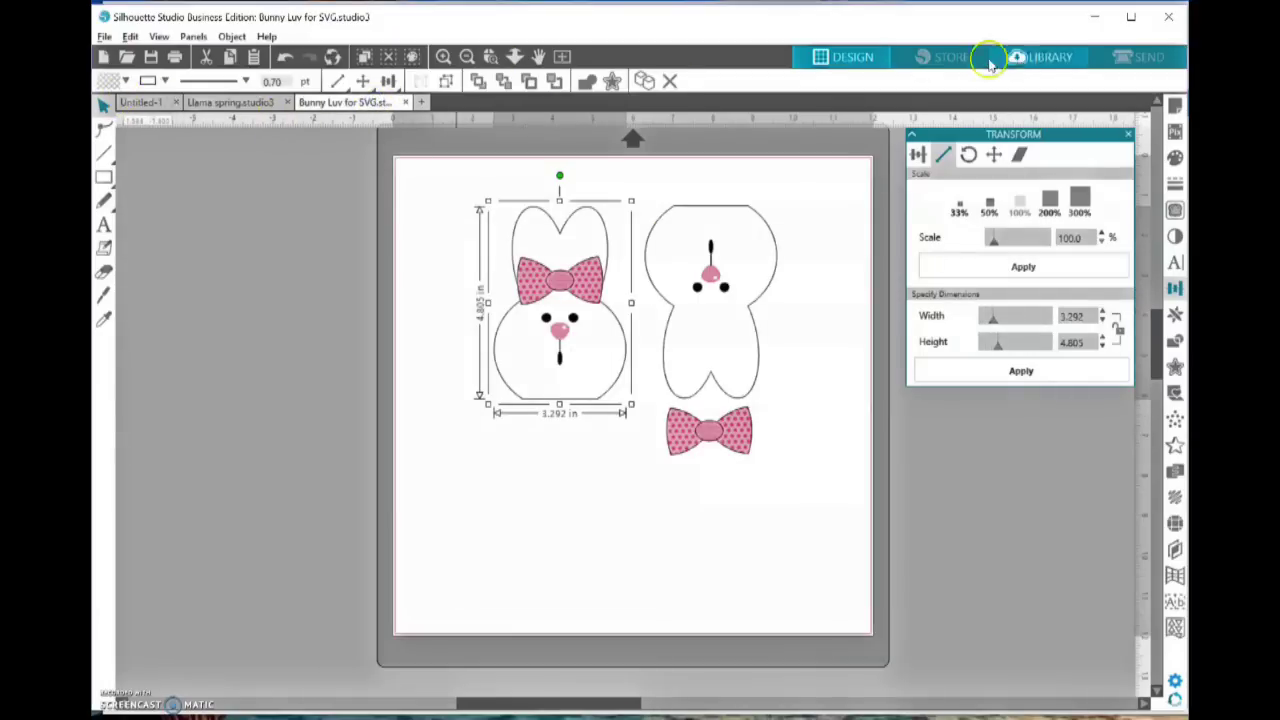
Open the Dragonfly design from the library
click(1045, 56)
scroll(907, 475, down, 3)
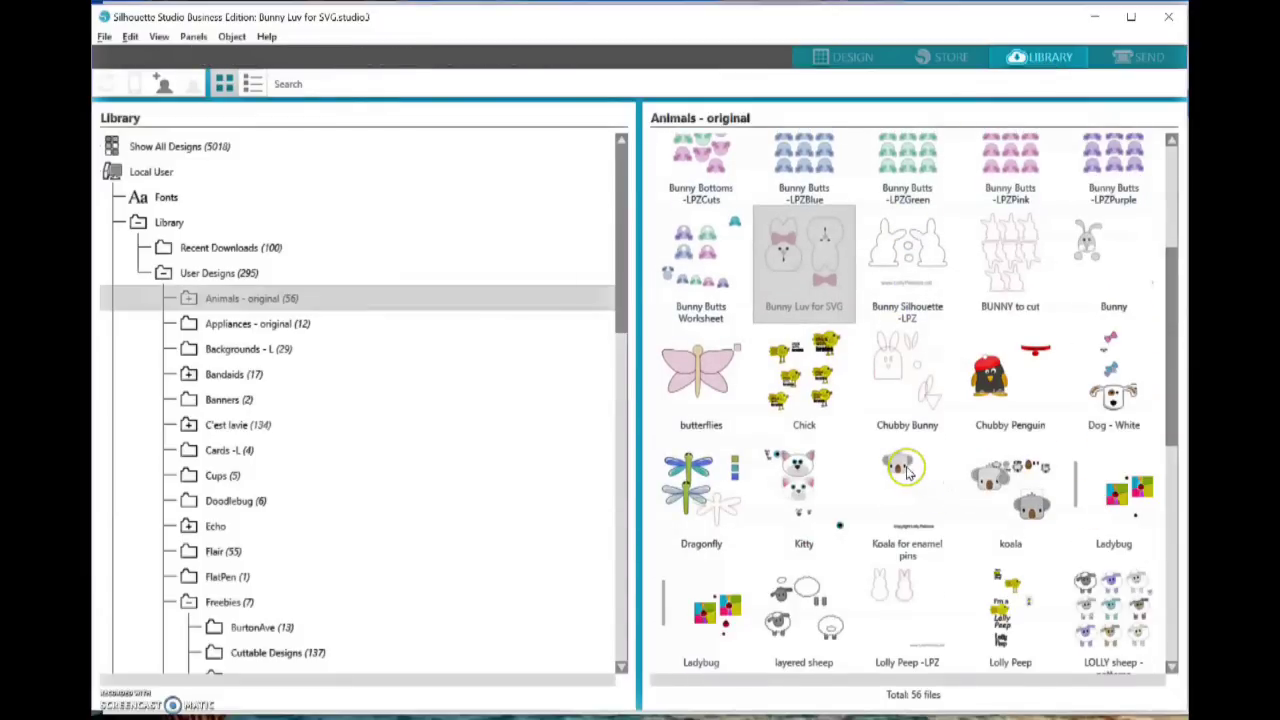
click(700, 487)
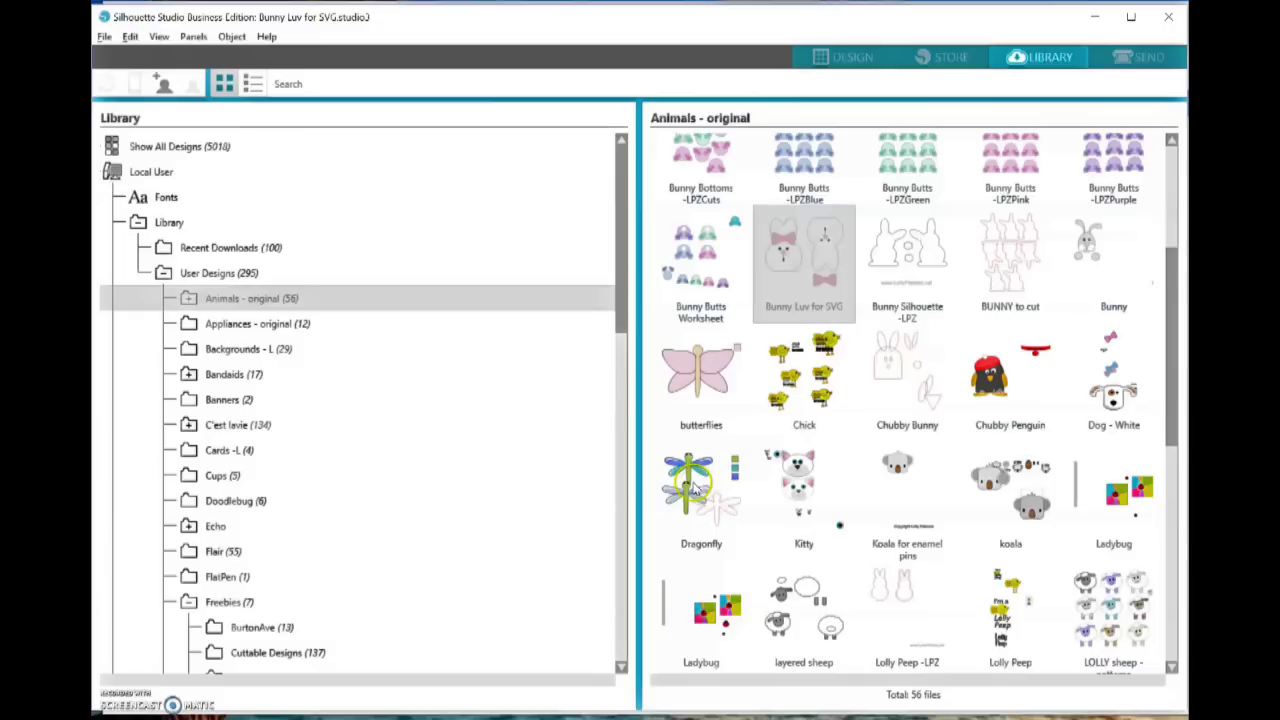
double_click(693, 485)
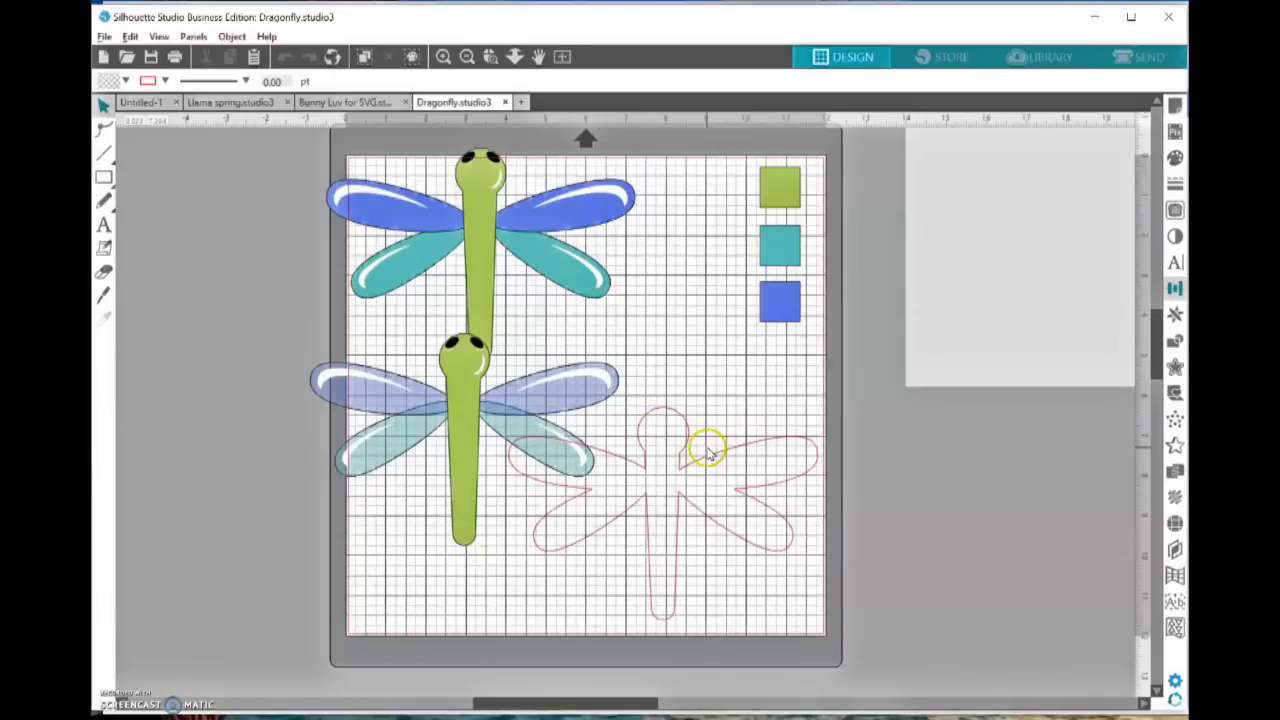
Separate the two dragonflies and copy the pale-winged one
drag(592, 380, 418, 407)
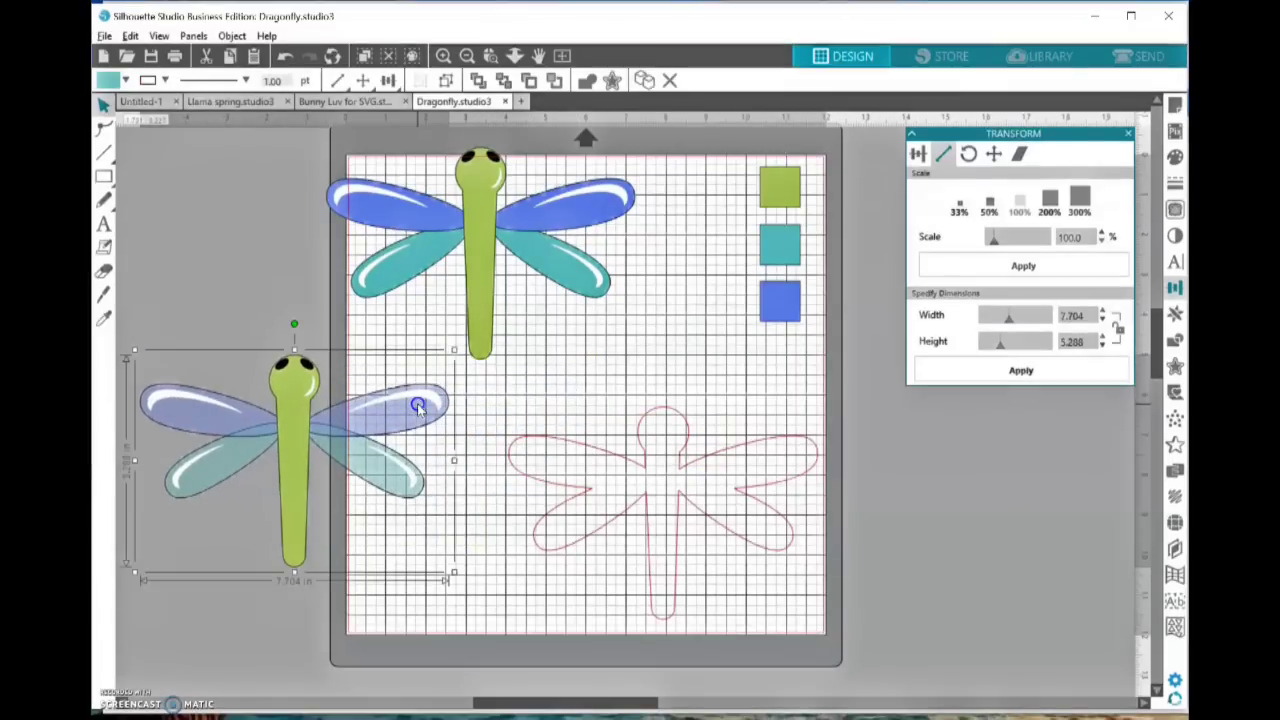
drag(543, 293, 559, 326)
click(477, 370)
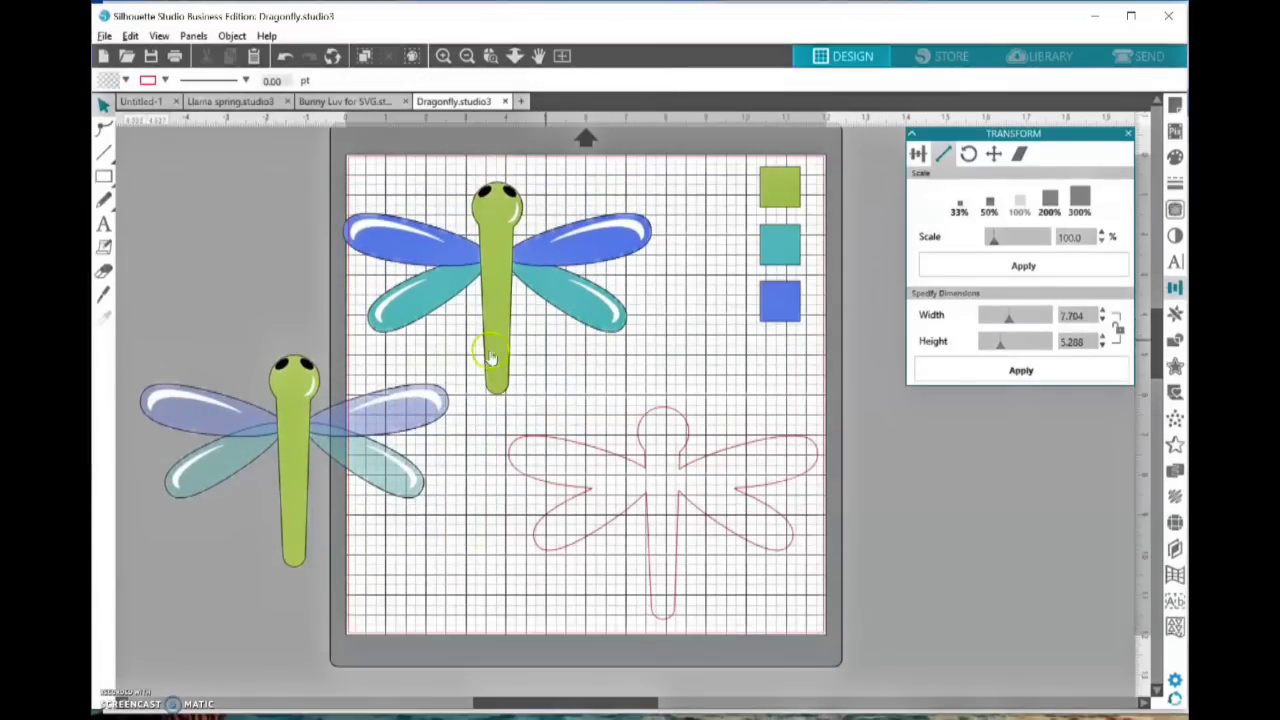
drag(441, 404, 460, 438)
right_click(431, 437)
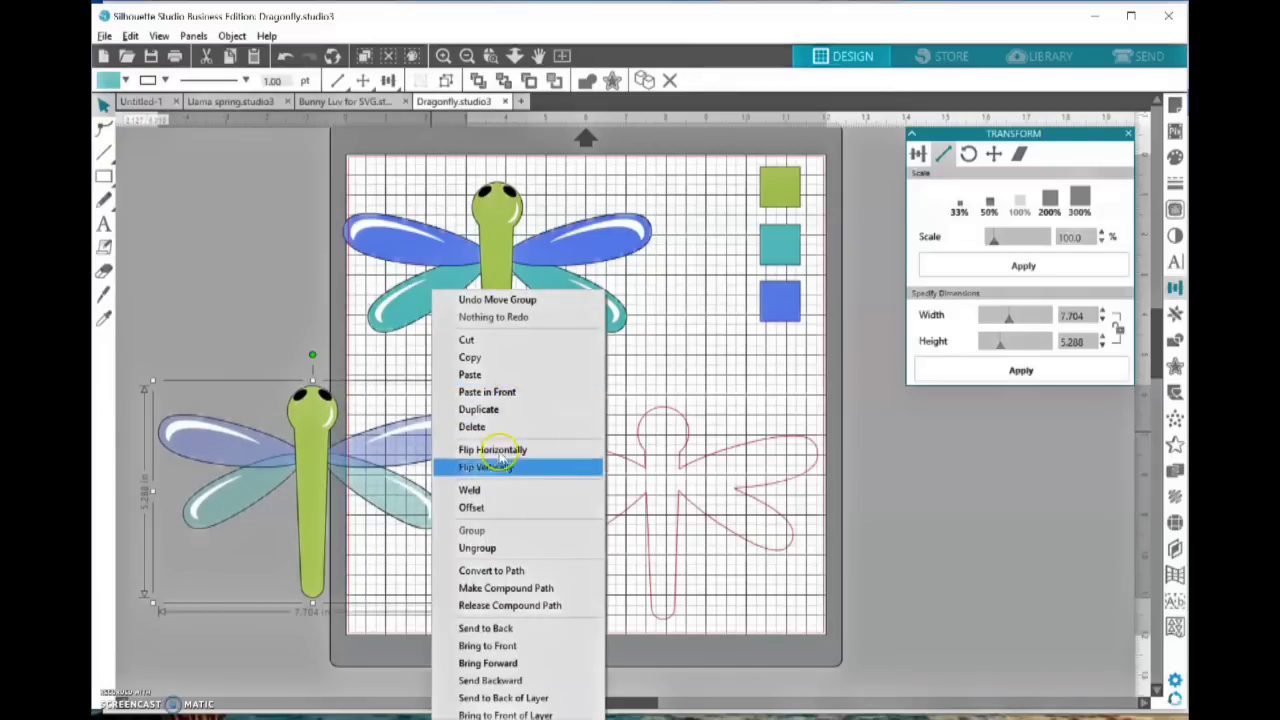
click(488, 360)
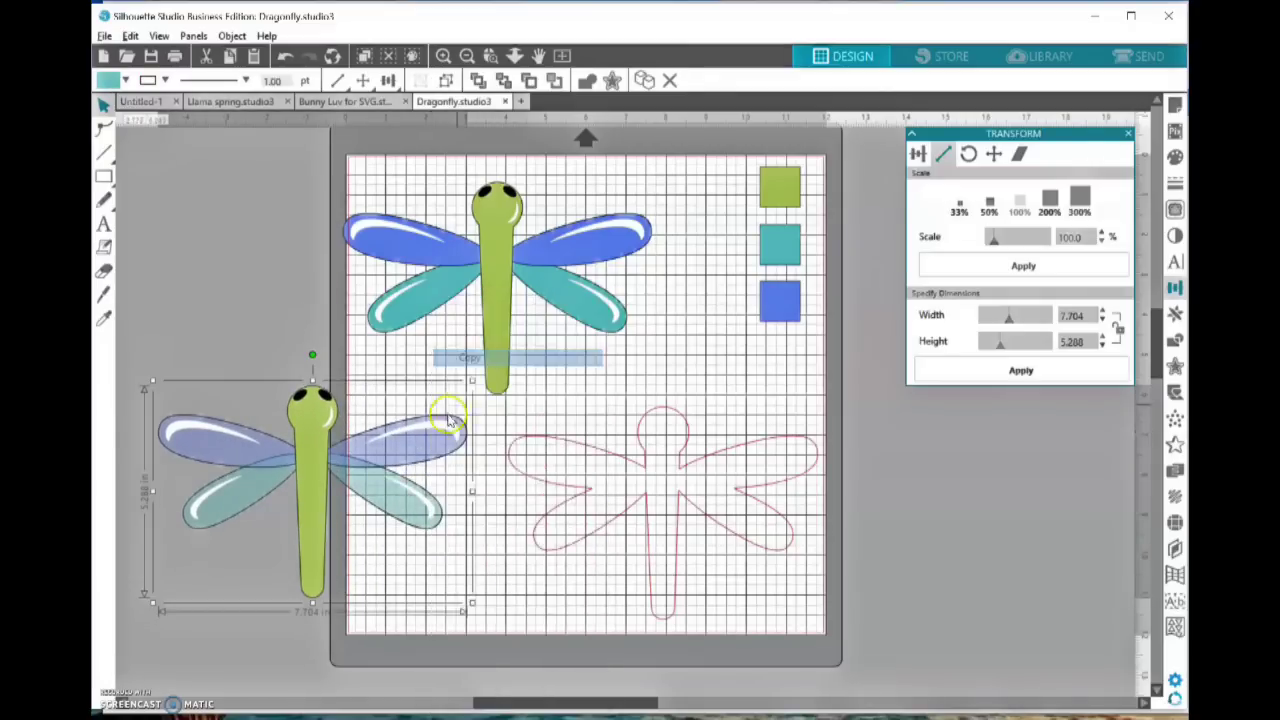
Paste the pale dragonfly into Untitled-1, shrink it to 4.323 × 2.867 in, and centre it below the llama
drag(441, 446, 627, 448)
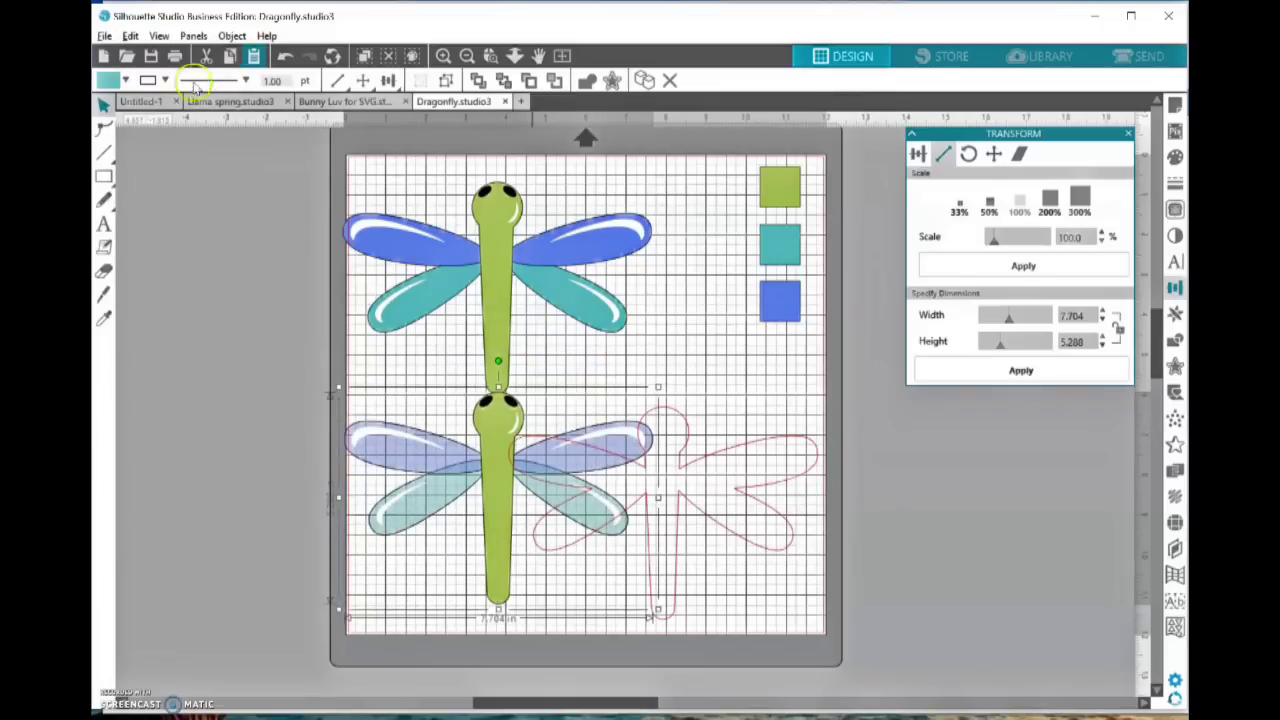
click(155, 102)
right_click(663, 465)
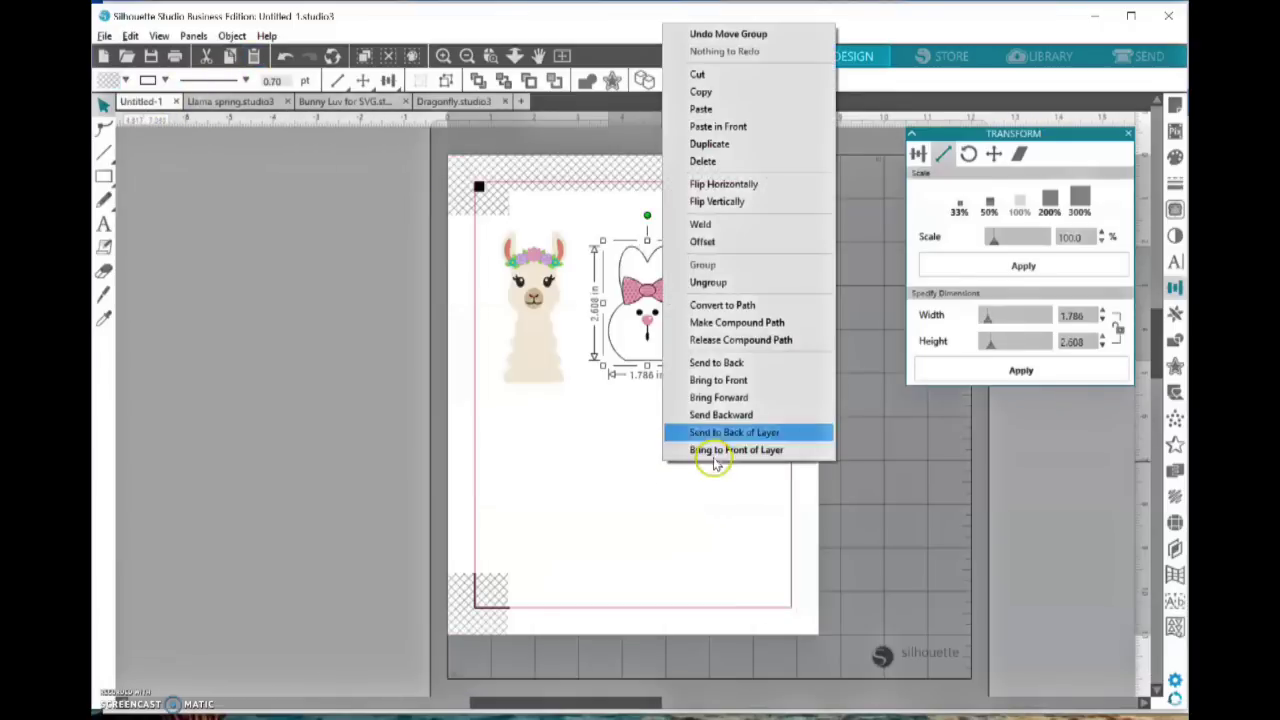
click(722, 114)
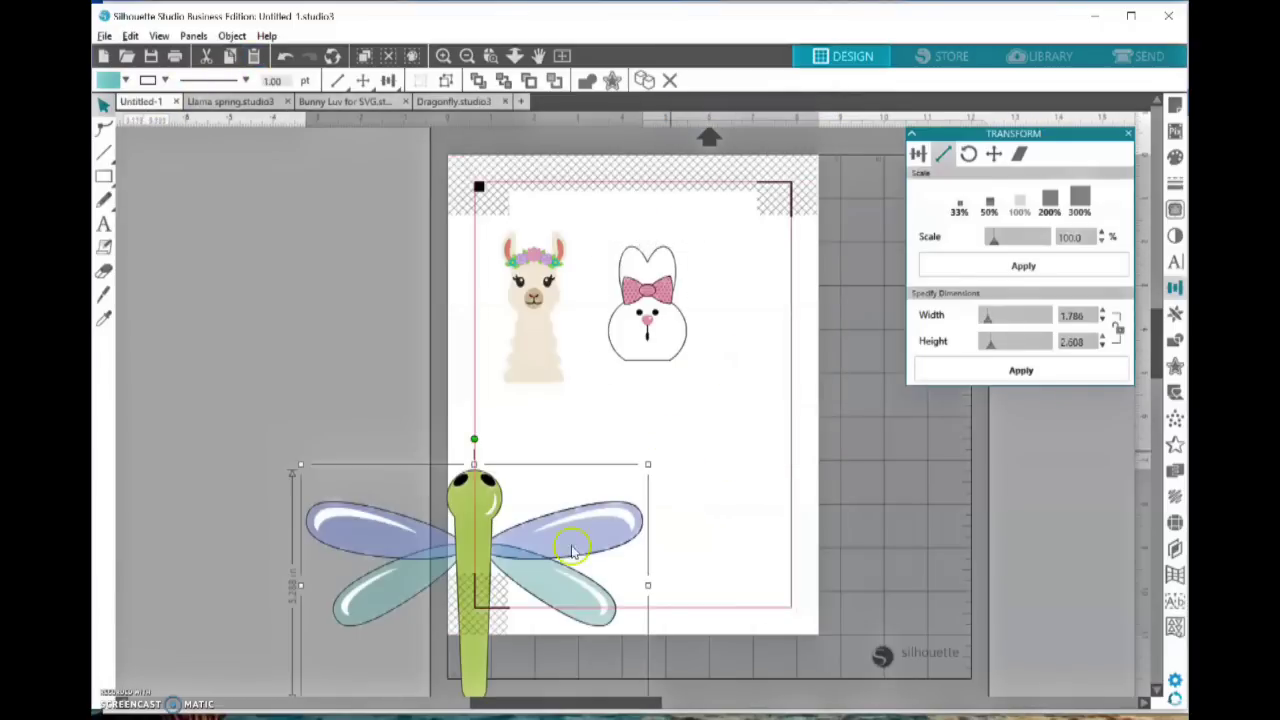
drag(568, 531, 694, 487)
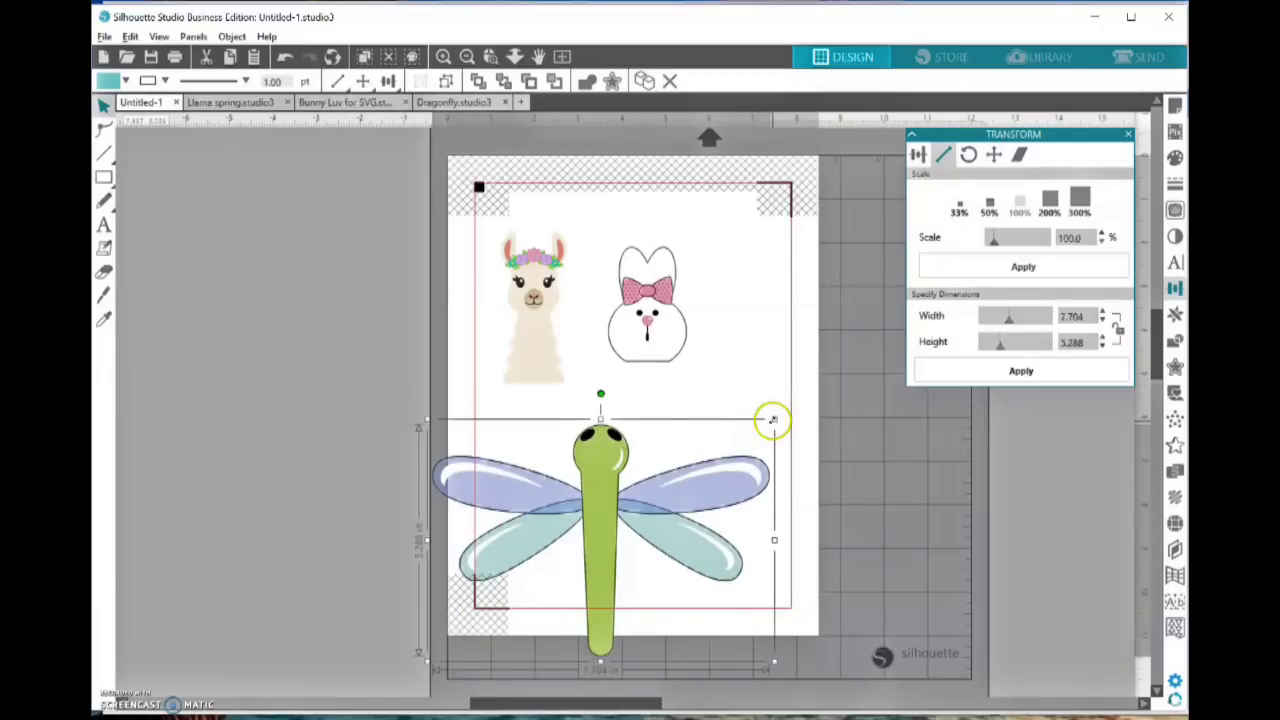
drag(773, 420, 627, 523)
drag(533, 550, 601, 460)
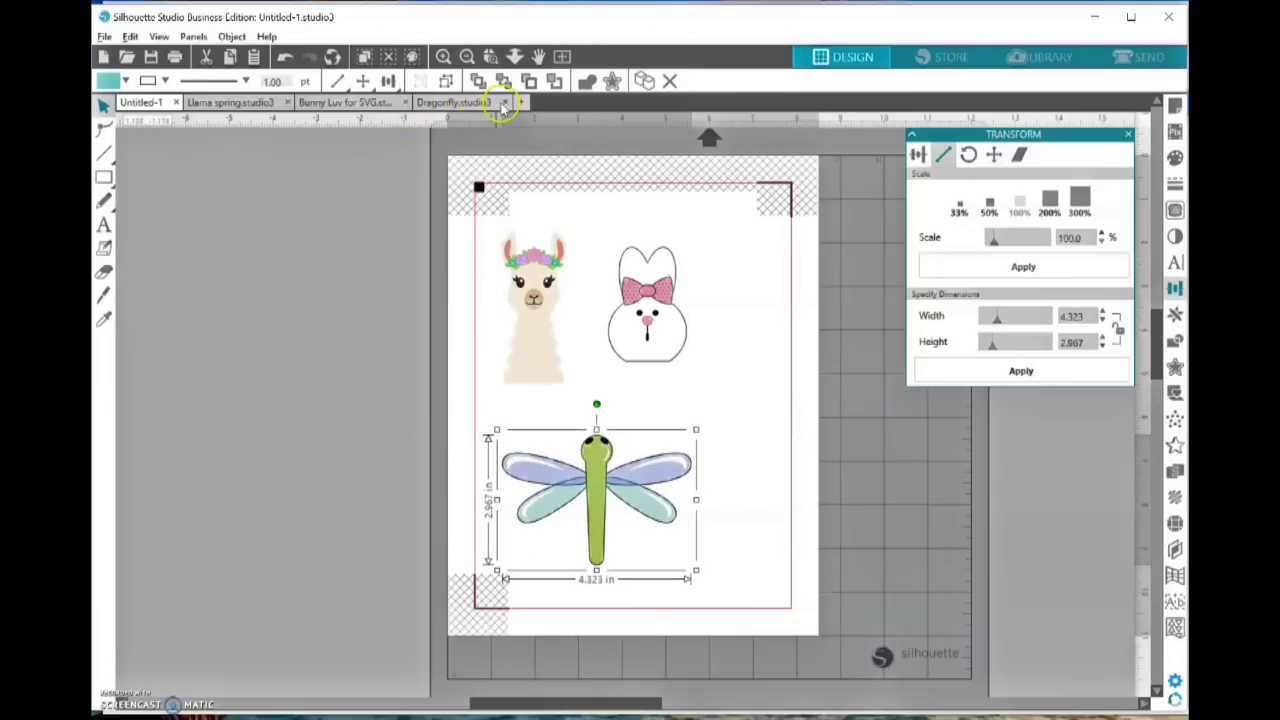
Close the Dragonfly and Bunny Luv for SVG documents, answering their save prompts
click(505, 104)
click(767, 258)
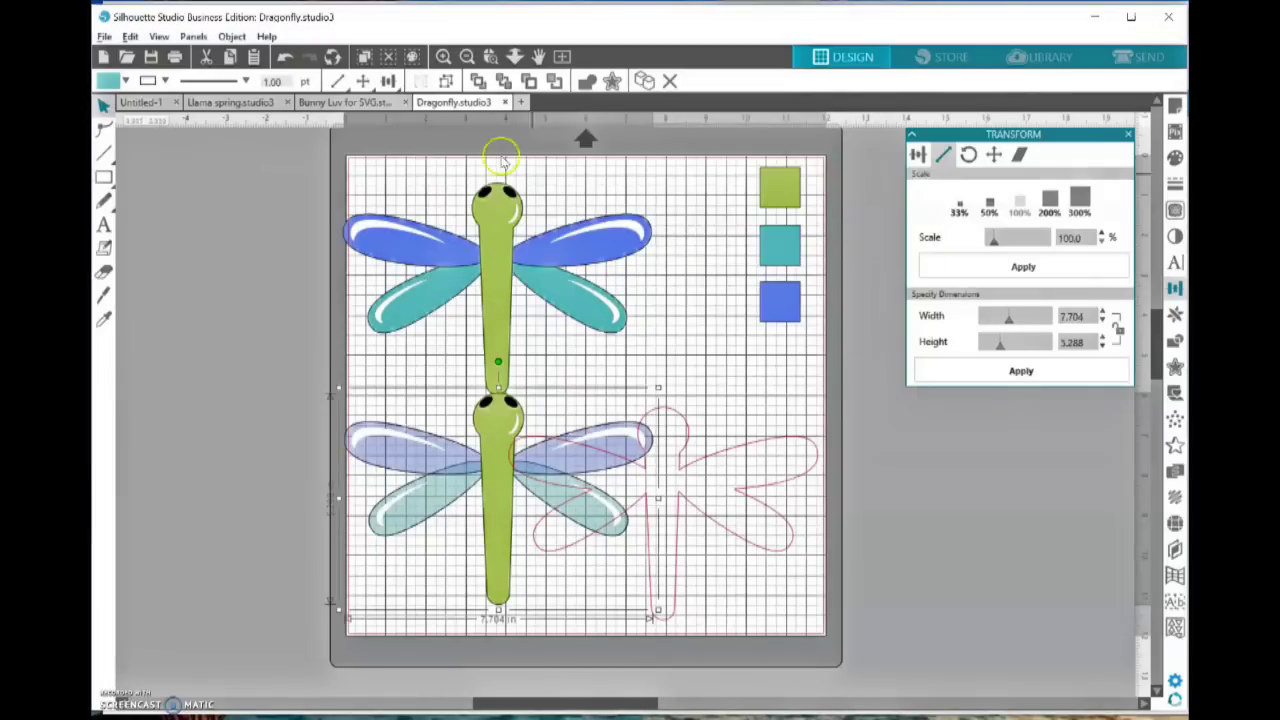
click(405, 103)
click(770, 258)
click(175, 105)
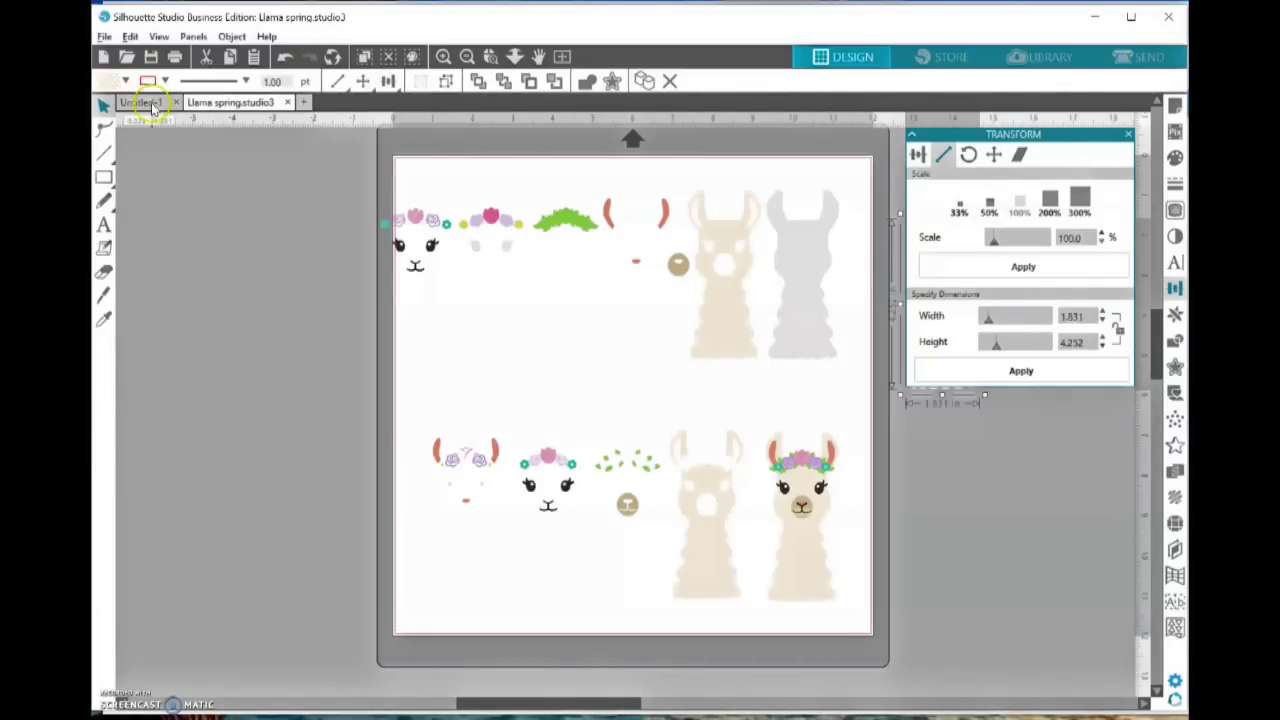
Open the Panda -LPZCuts design from the library and copy the whole panda
click(1040, 57)
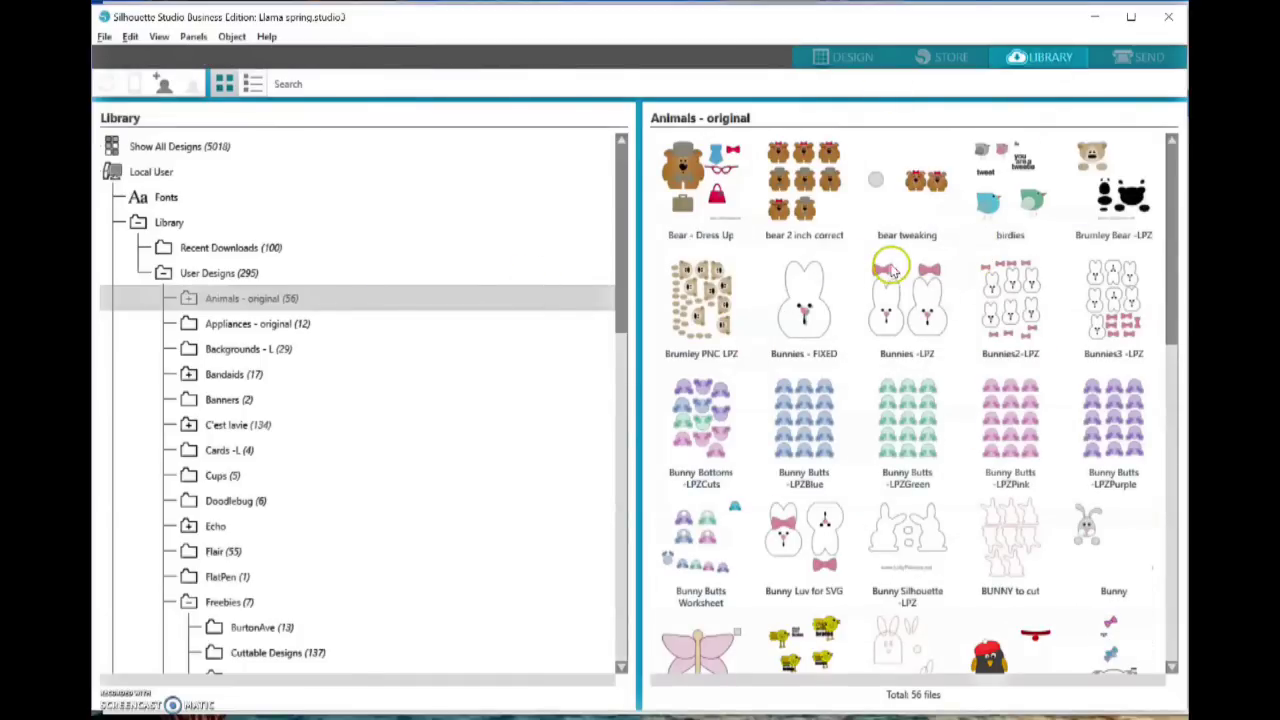
scroll(945, 265, down, 3)
scroll(958, 285, down, 6)
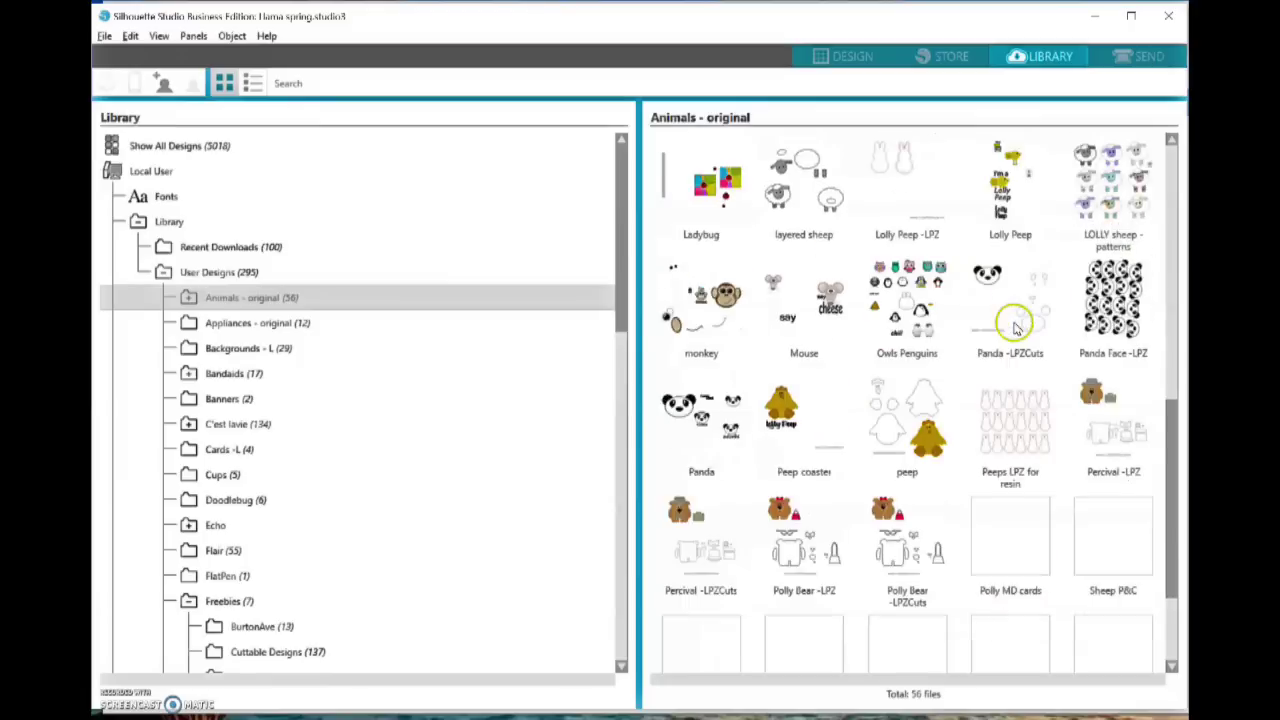
scroll(982, 362, up, 1)
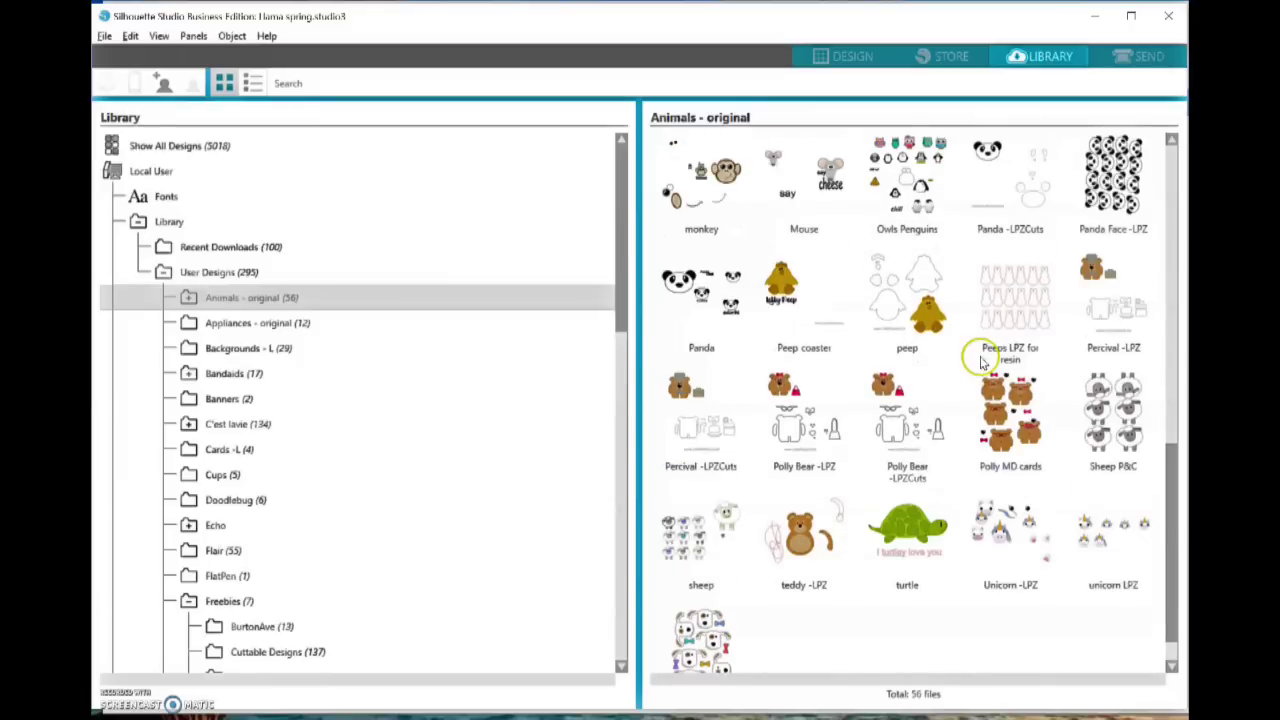
scroll(893, 398, up, 2)
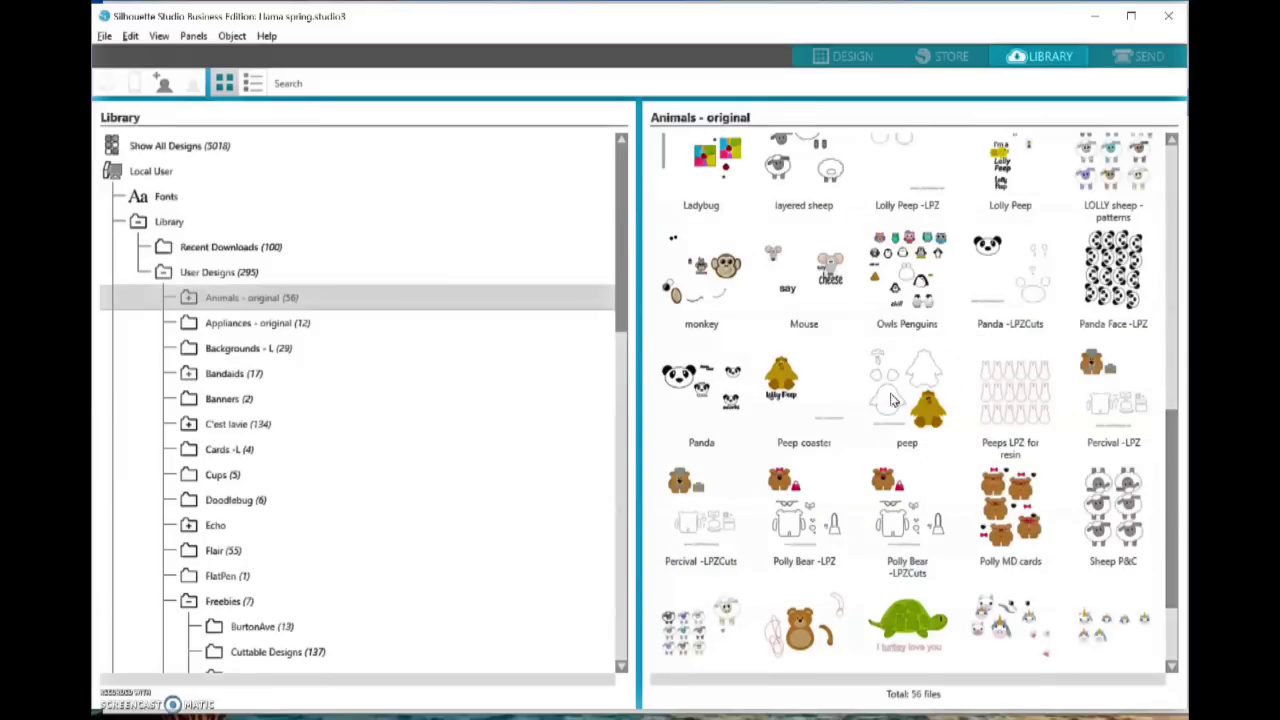
double_click(1006, 276)
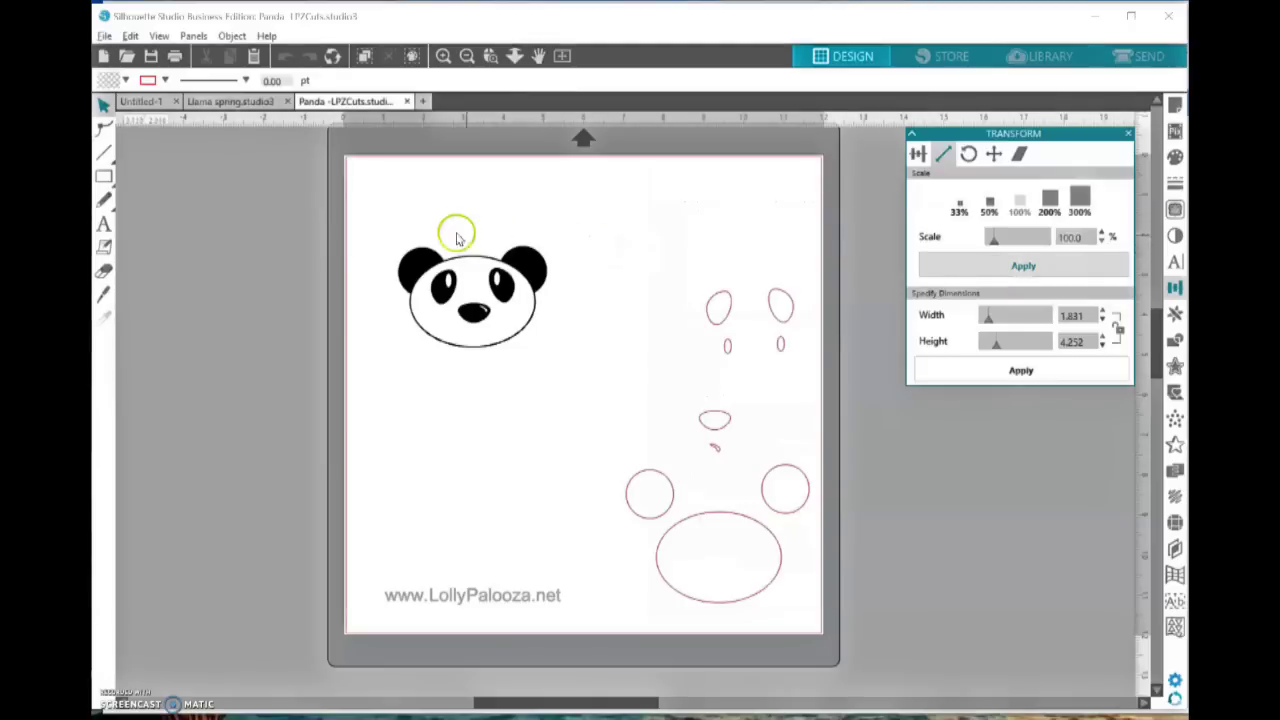
drag(394, 229, 574, 357)
right_click(490, 308)
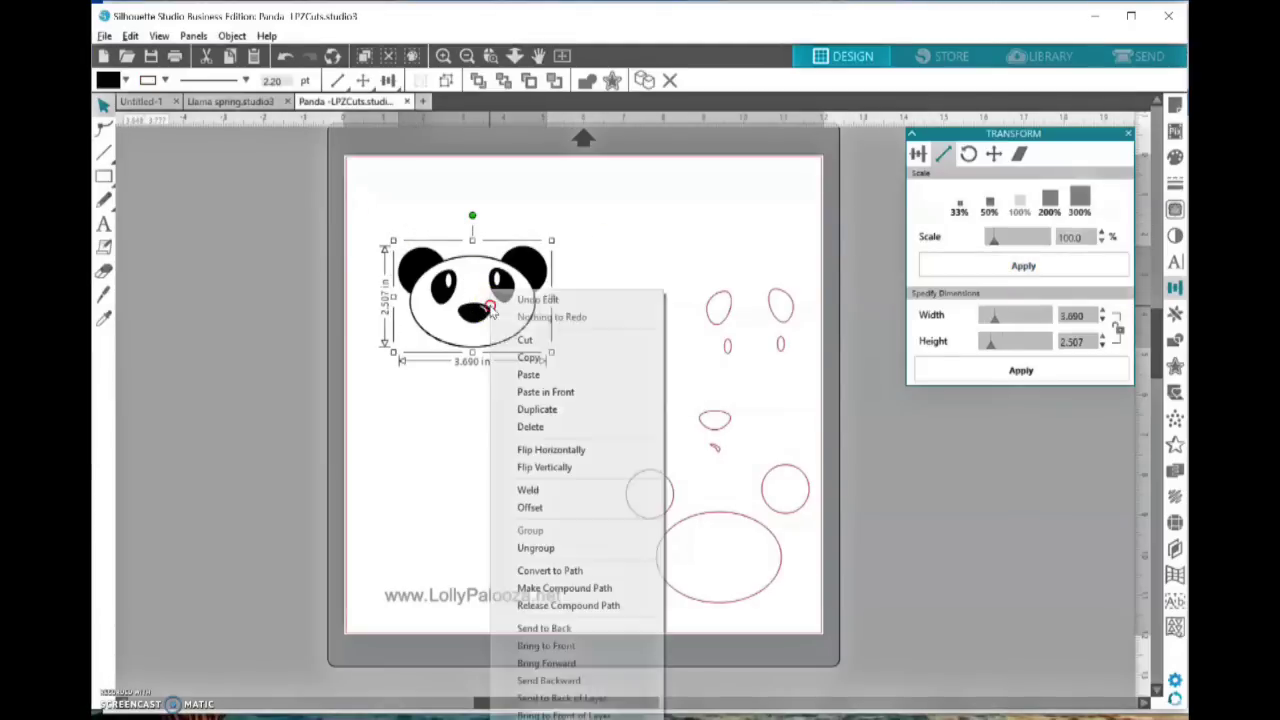
click(528, 357)
Paste the panda onto the llama page beside the bunny, then return to the library
click(153, 106)
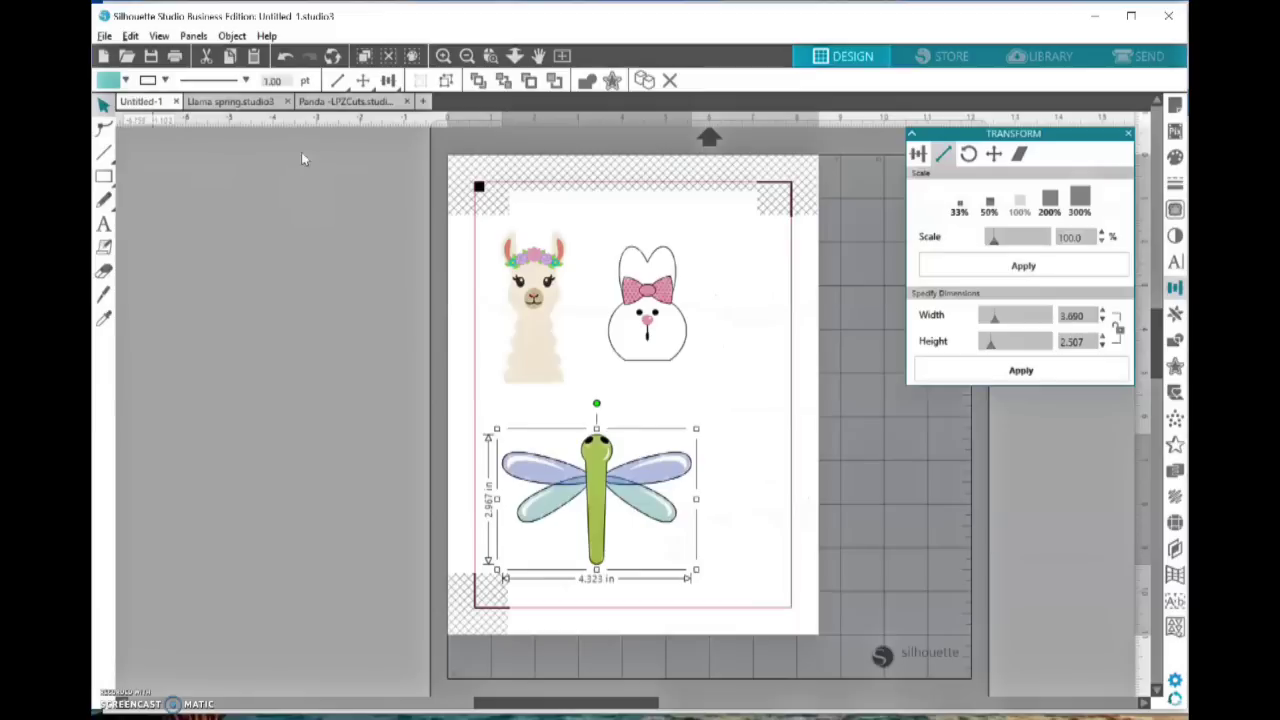
right_click(754, 292)
click(786, 375)
drag(730, 414, 709, 379)
click(1040, 56)
Show the User Designs collection and scroll down to the Infusible Ink coaster peep design
scroll(838, 383, up, 2)
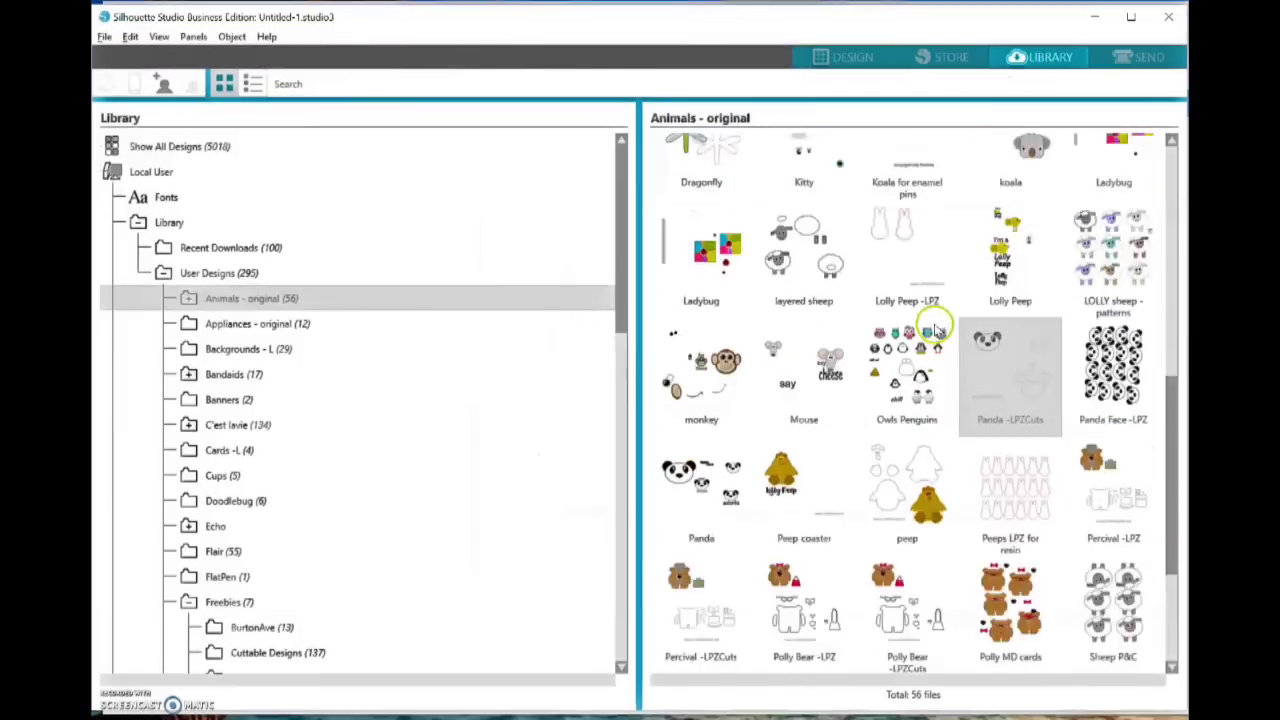
scroll(931, 331, down, 5)
scroll(931, 331, up, 10)
click(214, 277)
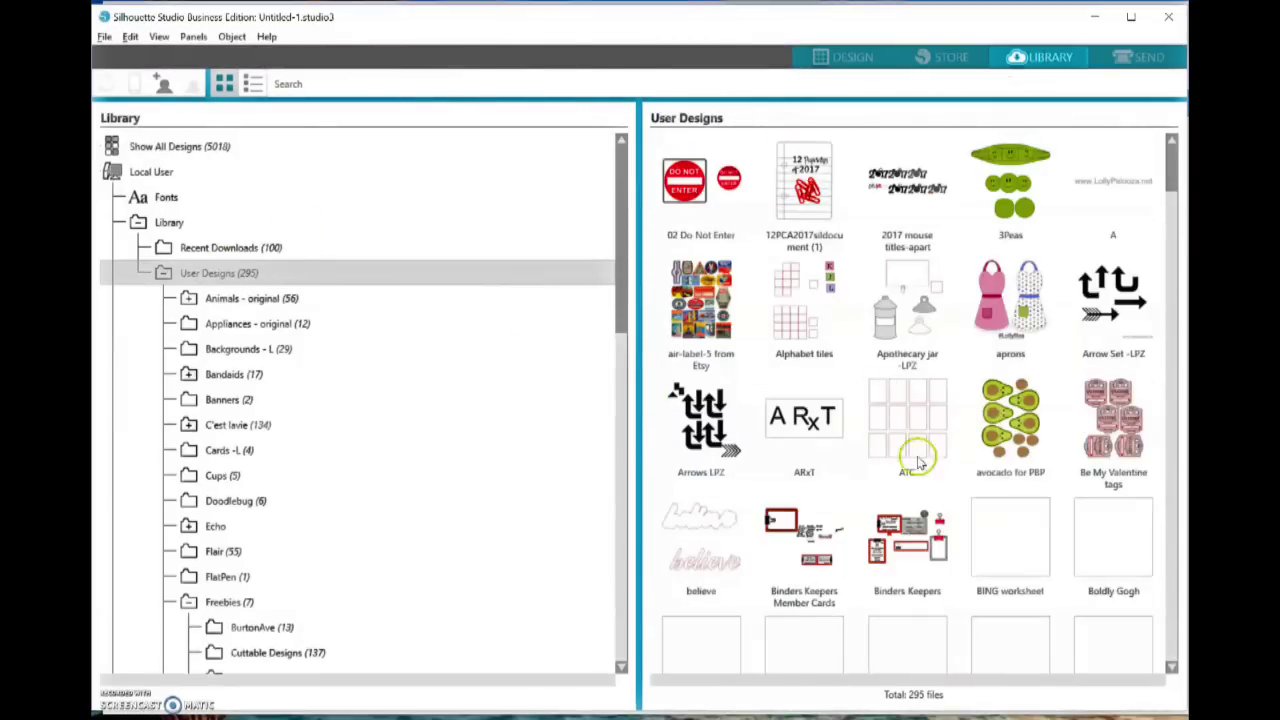
scroll(1055, 490, down, 10)
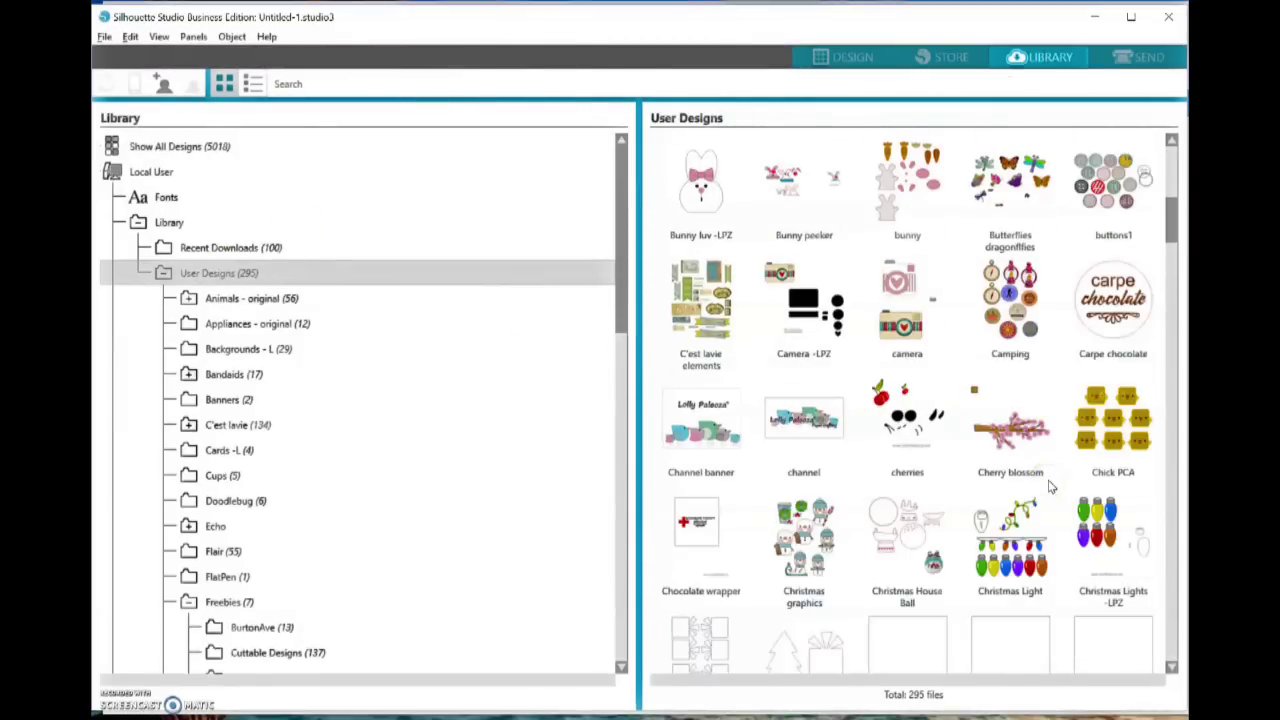
scroll(1050, 488, down, 4)
scroll(1050, 492, down, 6)
scroll(1050, 520, down, 7)
scroll(1050, 529, down, 6)
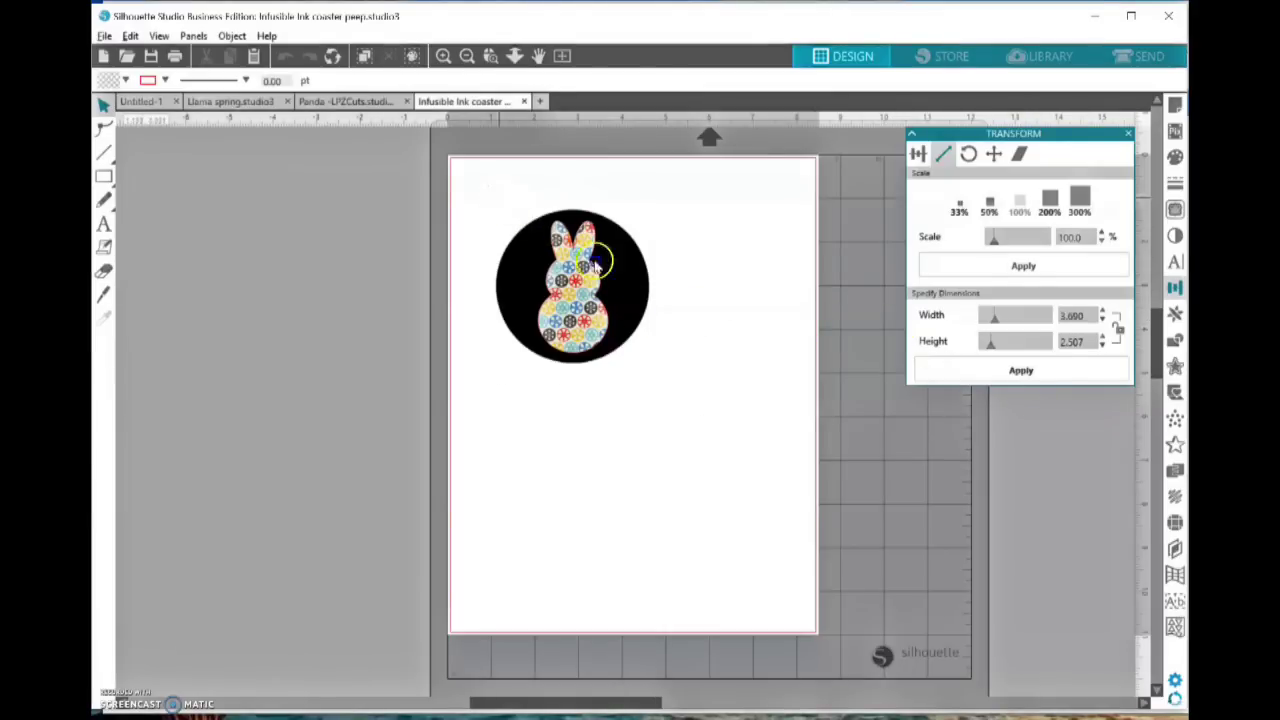
Copy the circle-and-bunny coaster design and paste it below the panda on the llama page
drag(496, 198, 620, 287)
right_click(588, 289)
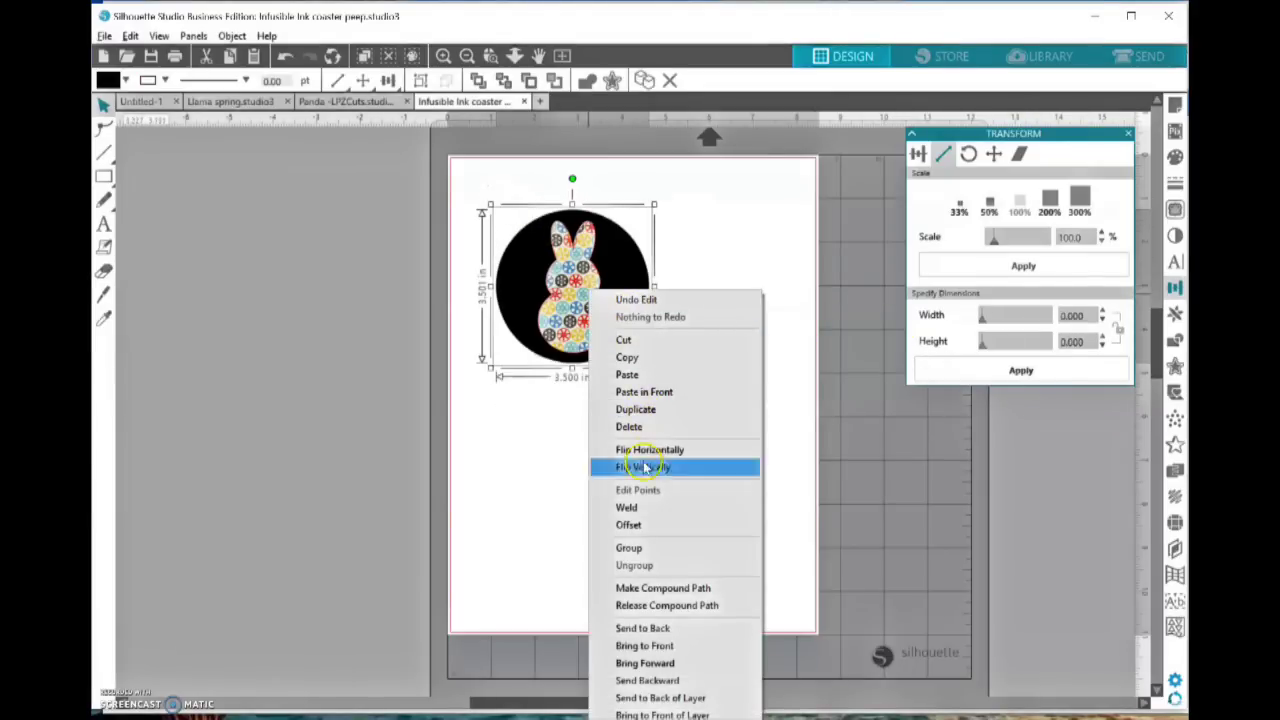
click(640, 358)
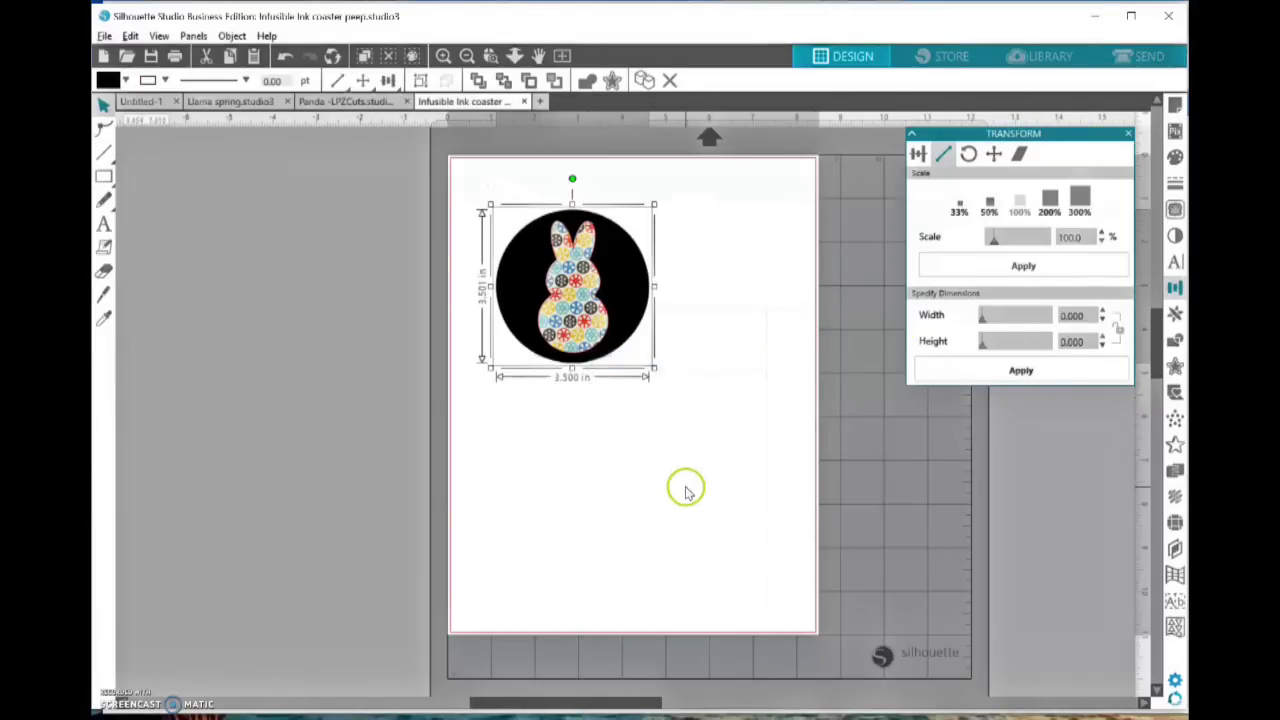
click(484, 326)
click(155, 103)
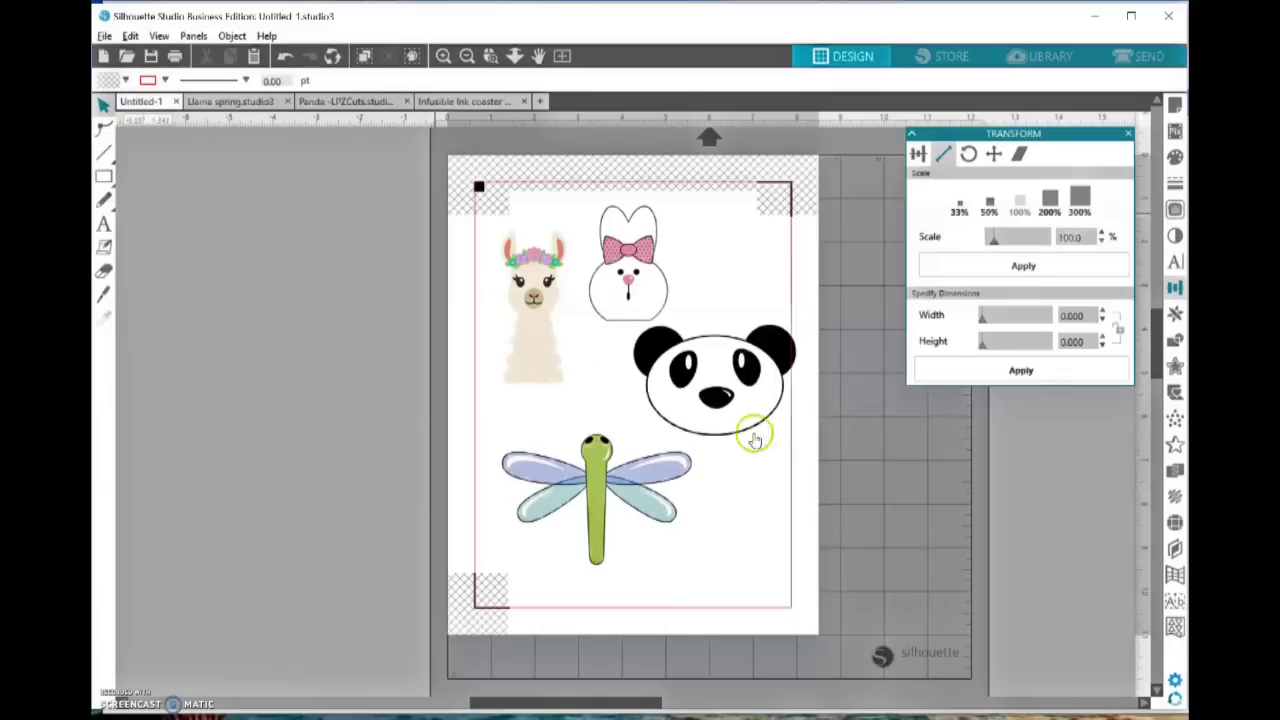
right_click(843, 491)
click(885, 566)
drag(757, 463, 843, 590)
Ungroup the coaster and delete its black circle, leaving the 1.593 × 3.007 in bunny
right_click(835, 545)
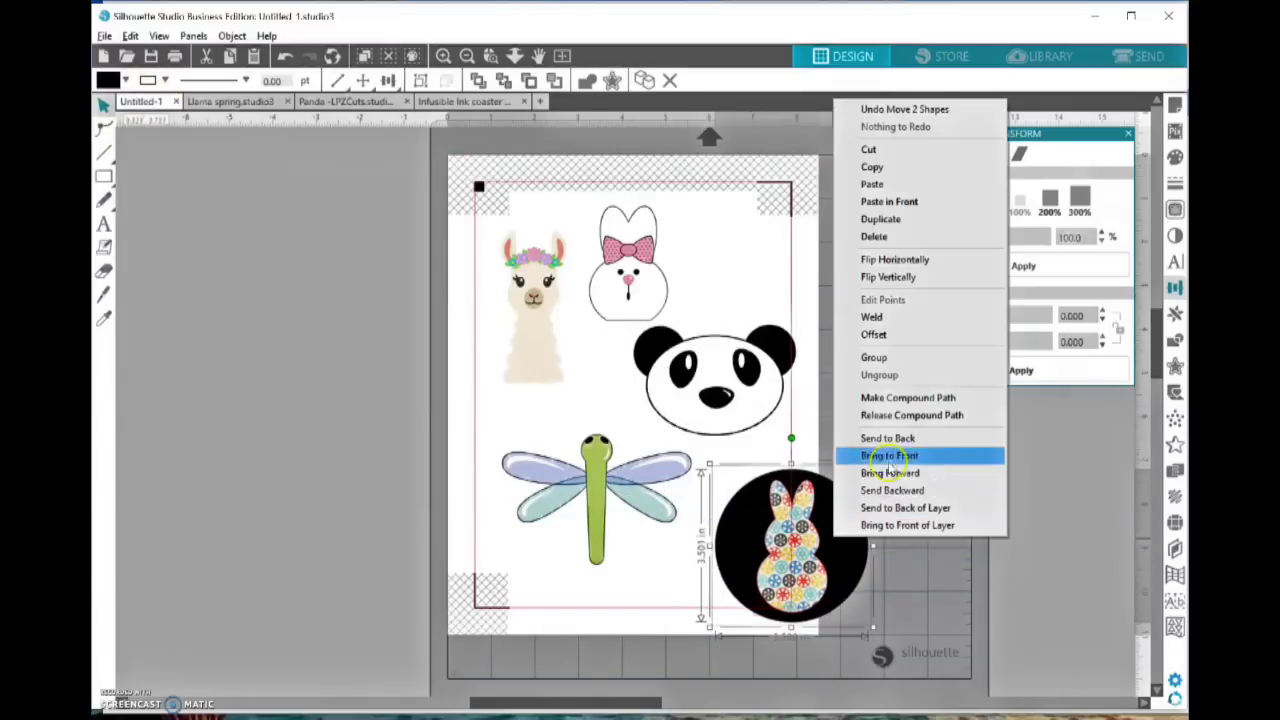
click(880, 375)
drag(851, 571, 1105, 545)
drag(790, 545, 745, 535)
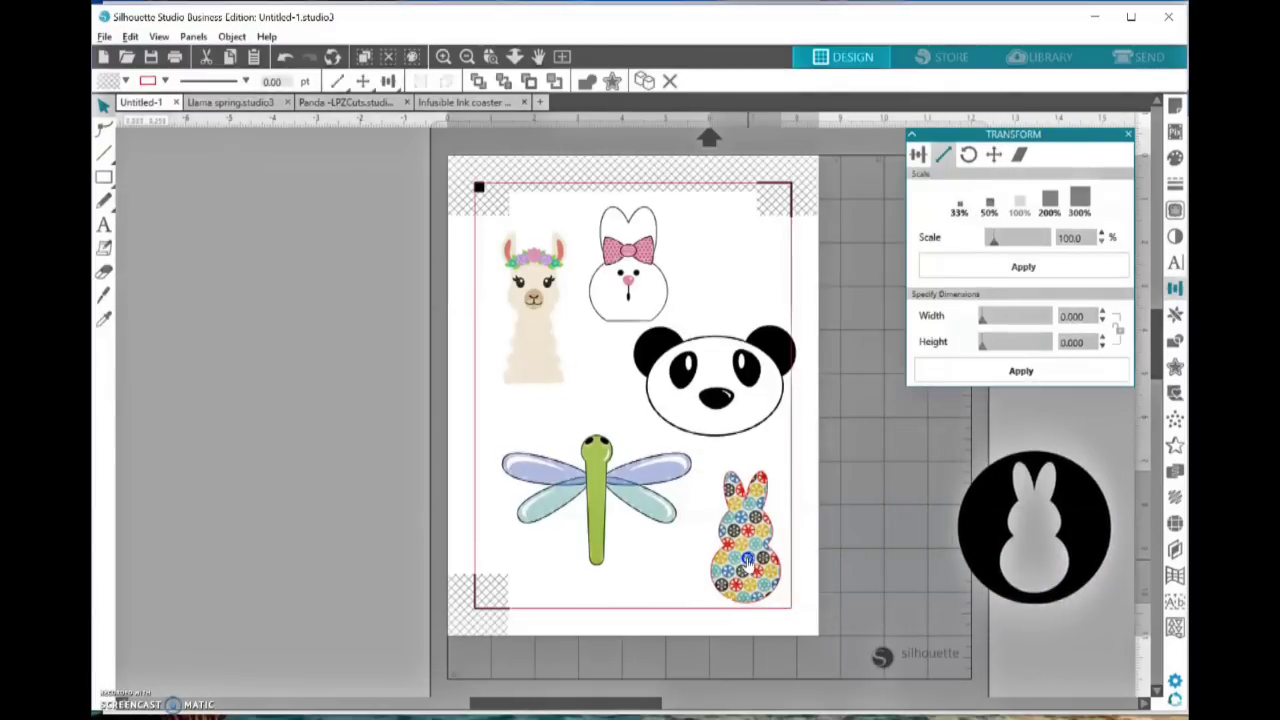
click(1088, 517)
right_click(1088, 517)
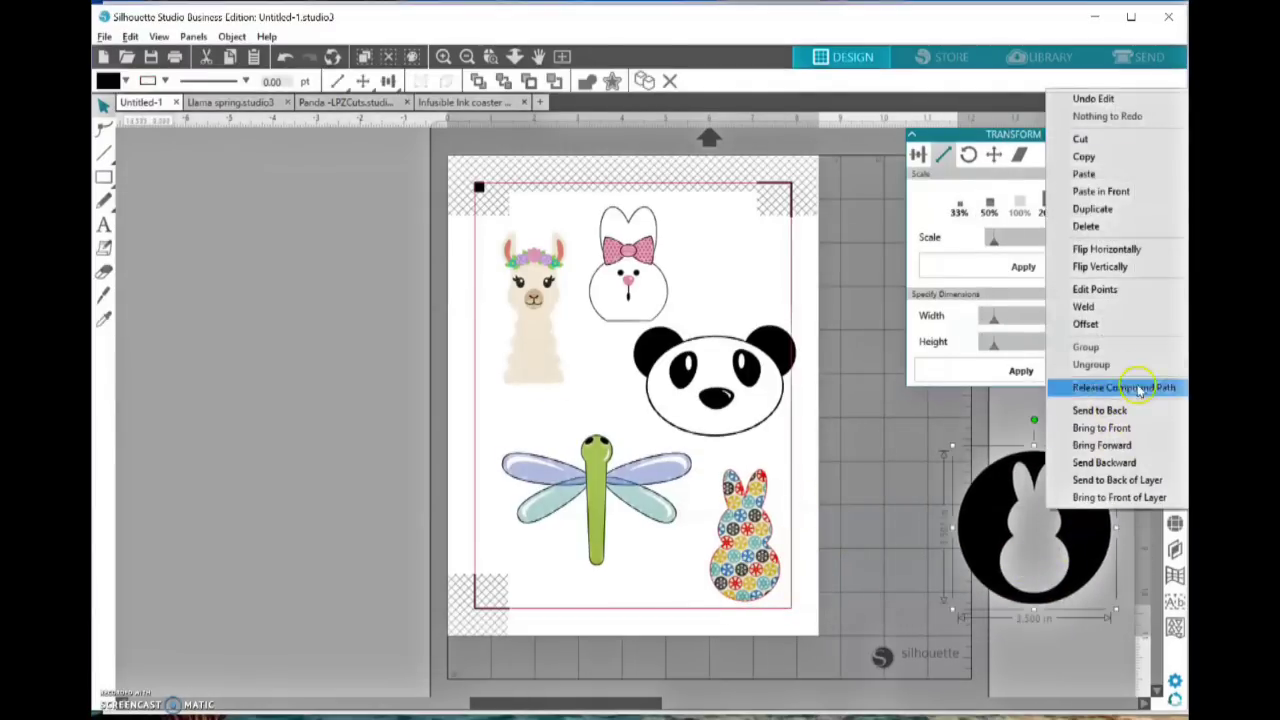
click(1086, 226)
Move the dragonfly up-left, shrink the panda to 2.738 × 1.860 in, and nudge the bunny left
click(745, 537)
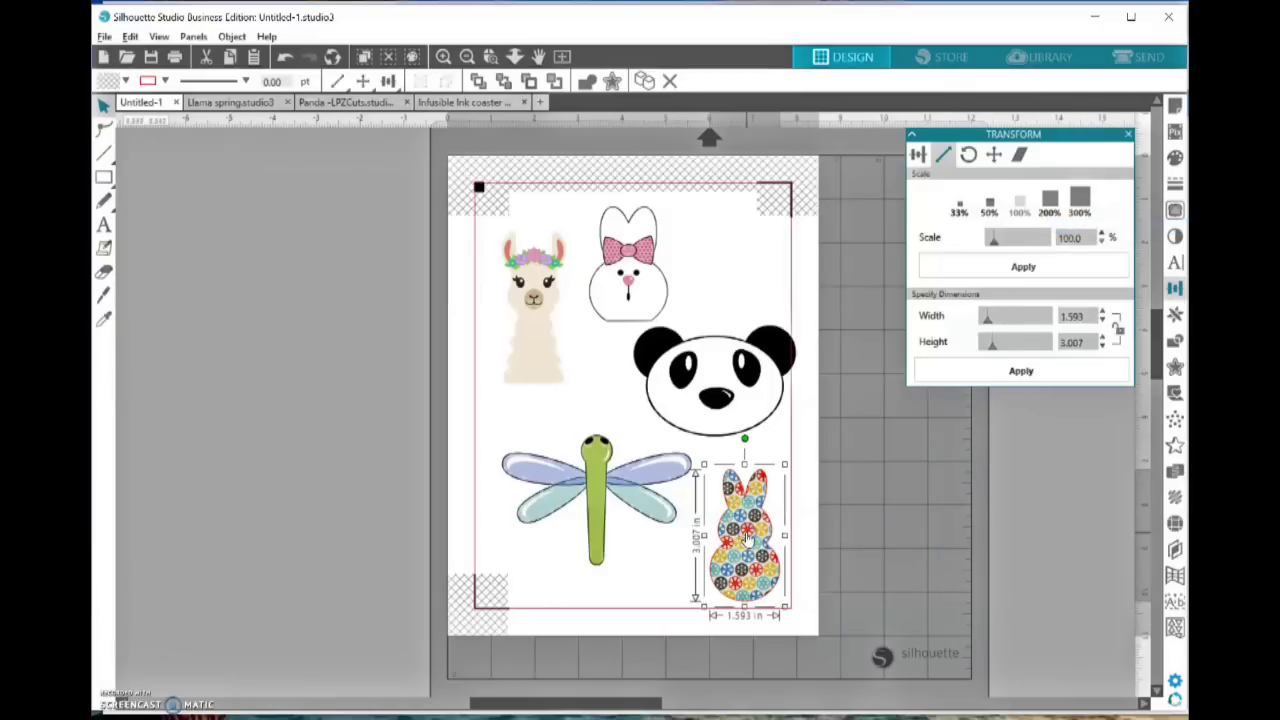
drag(679, 485, 664, 463)
click(742, 432)
click(742, 432)
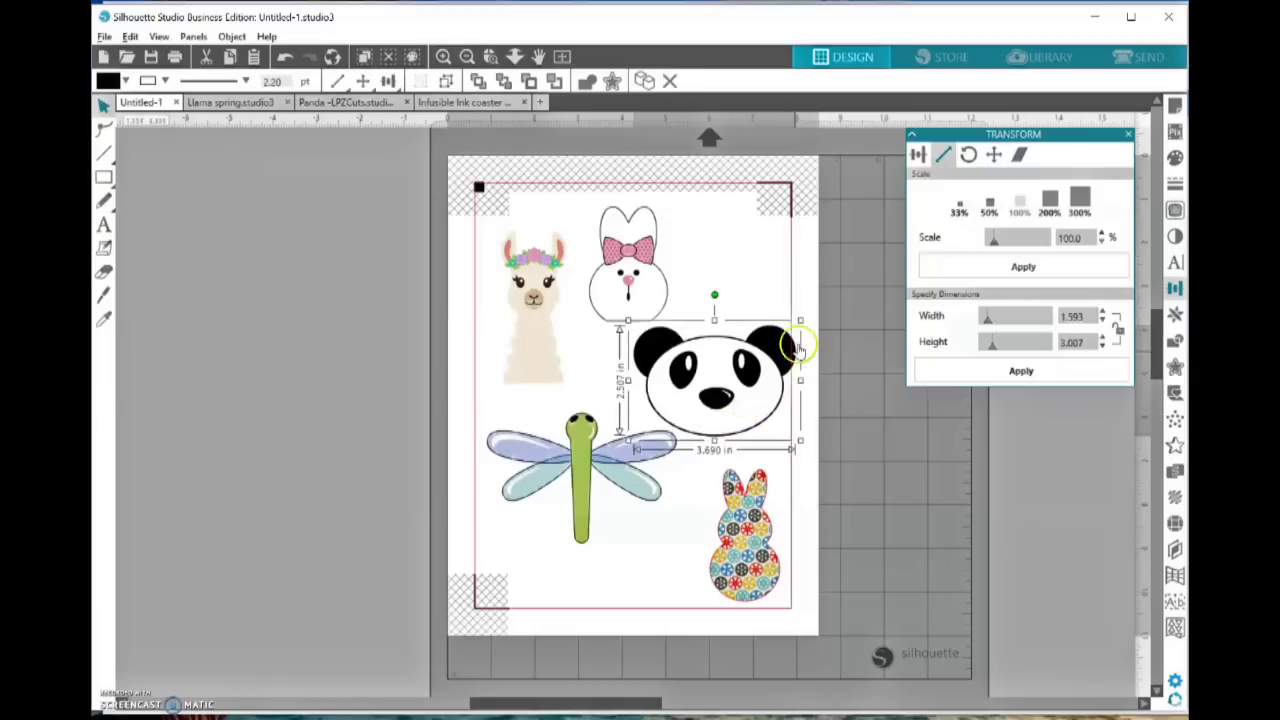
drag(784, 331, 748, 356)
click(676, 302)
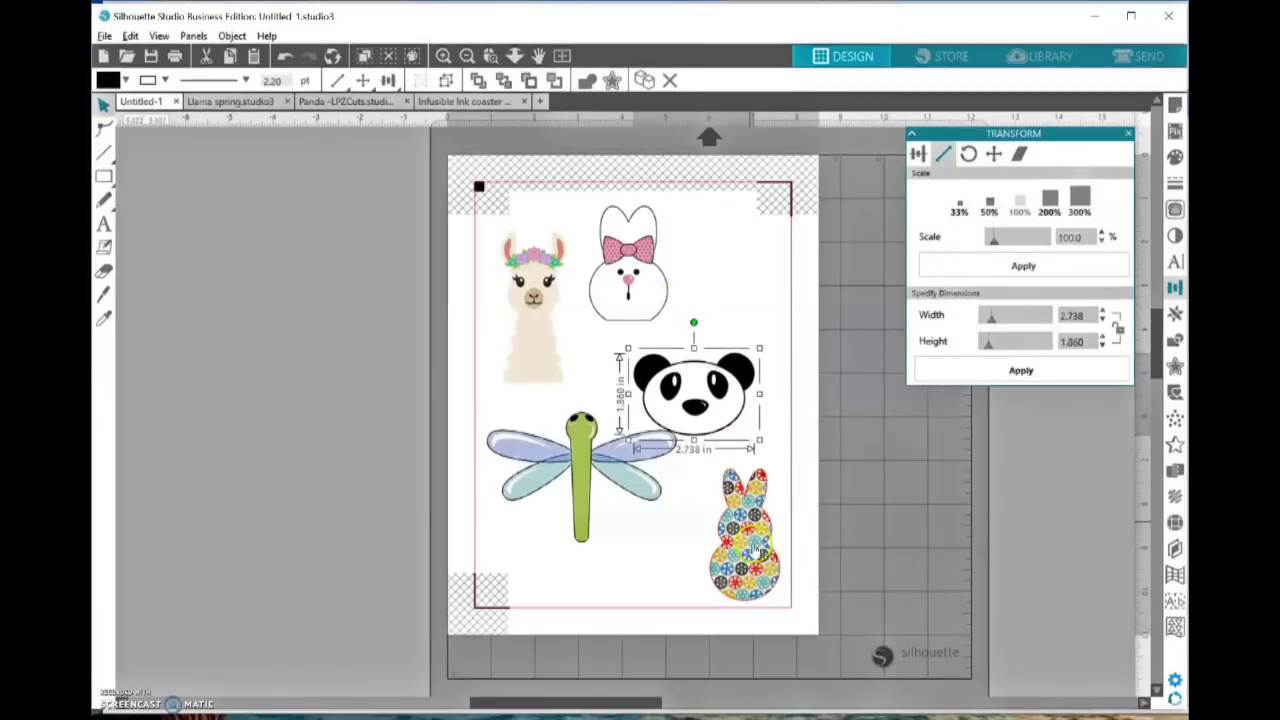
drag(762, 567, 742, 567)
click(741, 568)
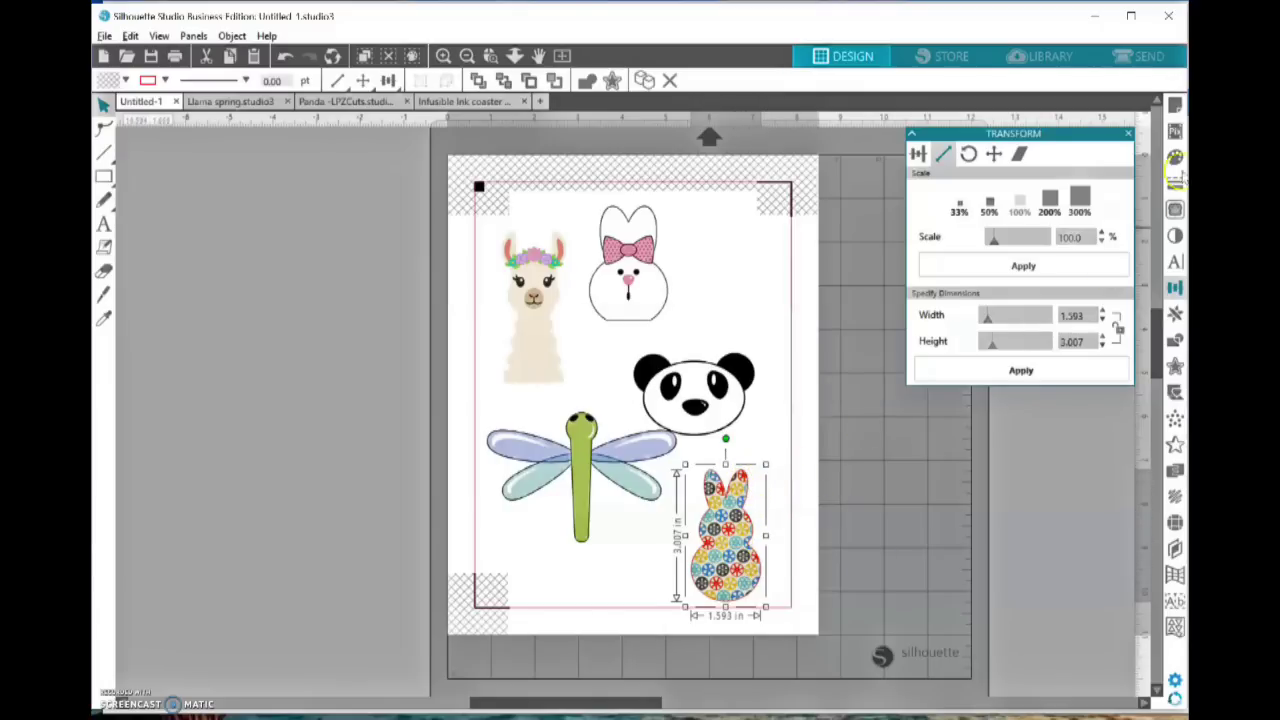
In the Fill Pattern settings, try checkerboard, blue and pink dot fills, then choose multicolour dots
click(1175, 158)
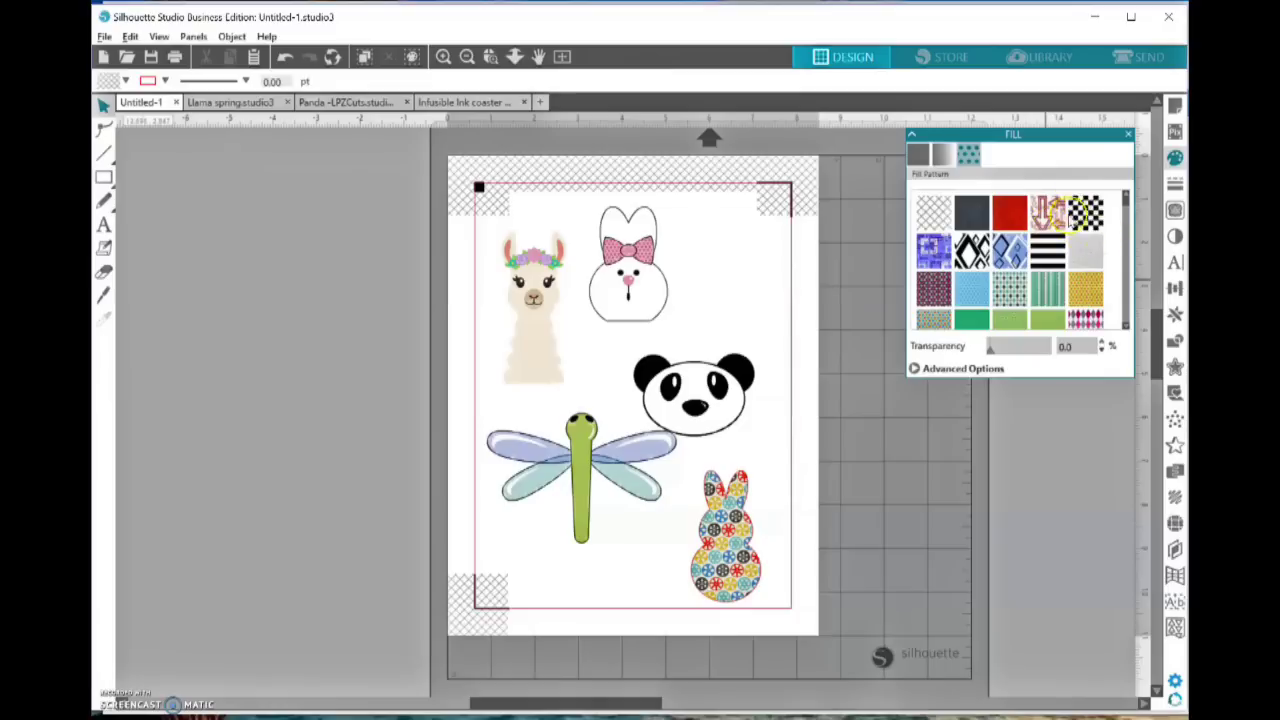
click(745, 478)
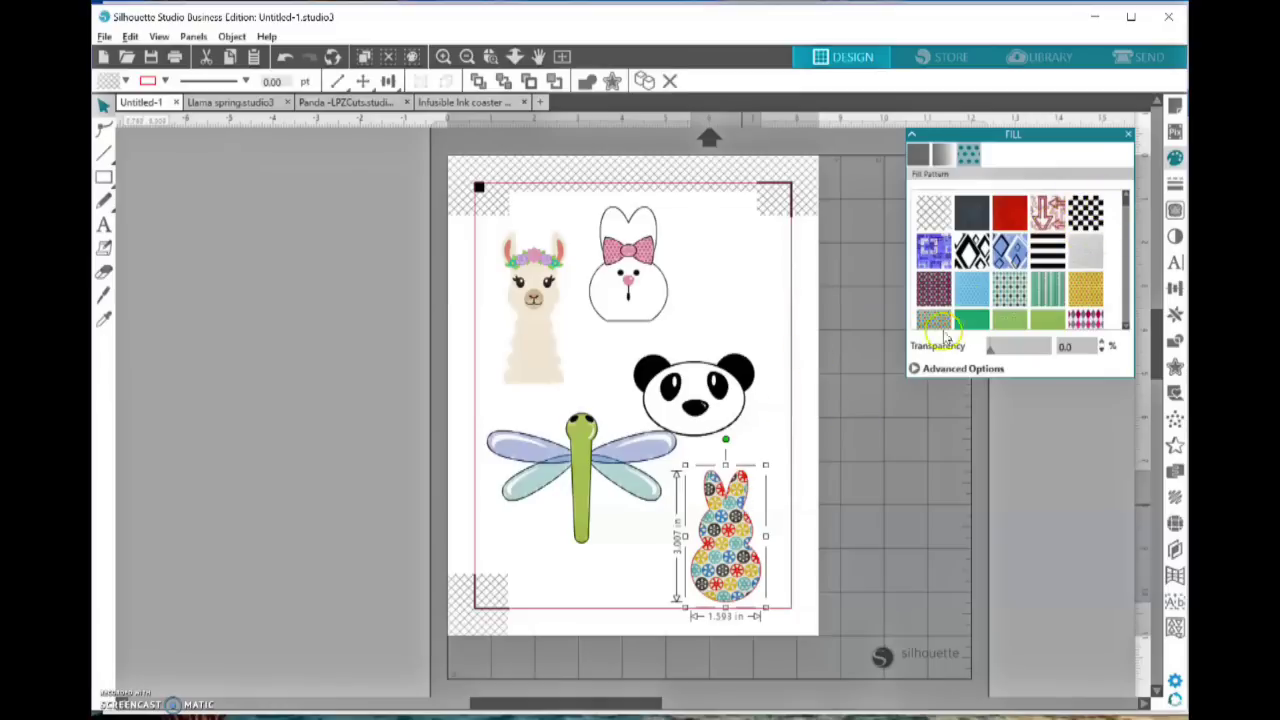
click(1087, 211)
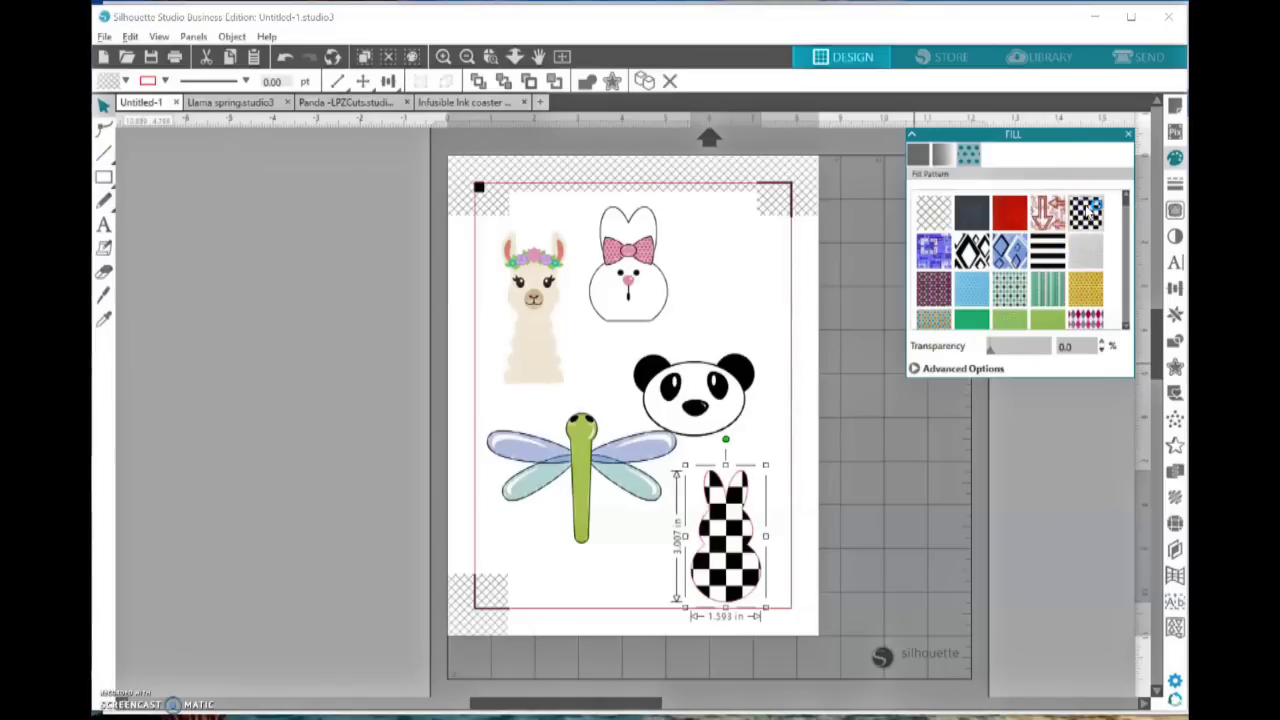
click(966, 291)
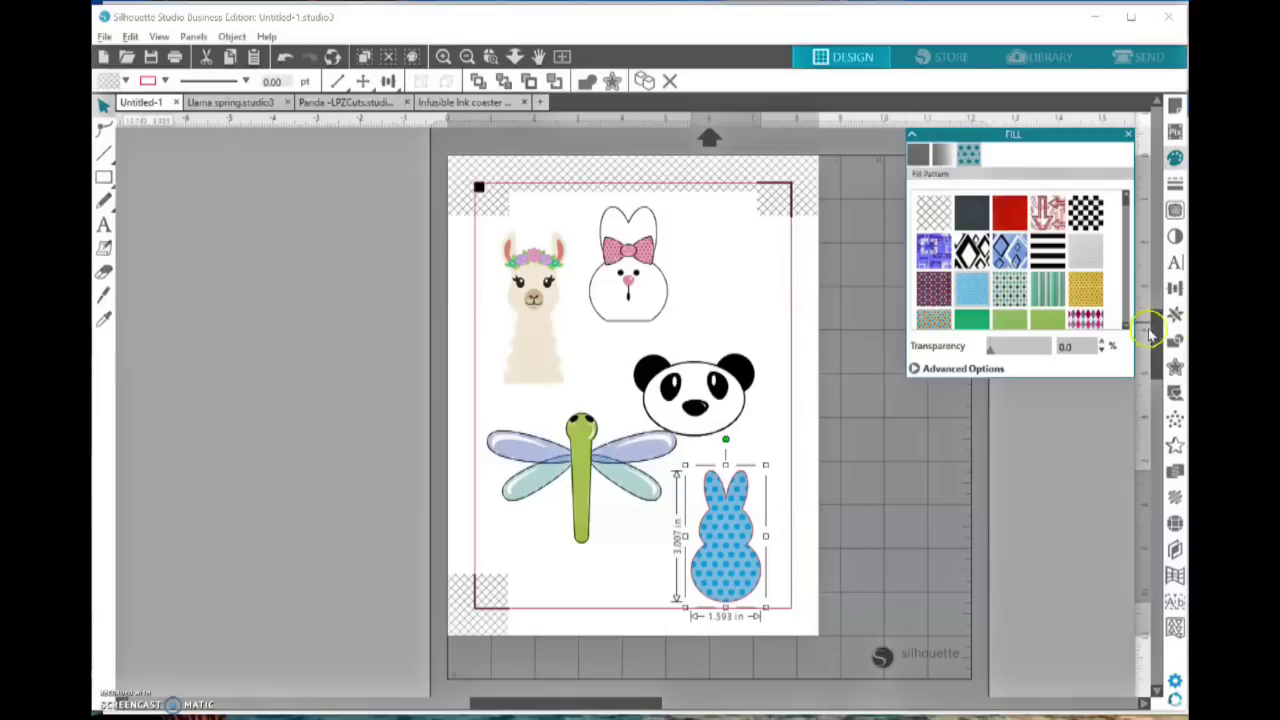
scroll(1124, 330, down, 3)
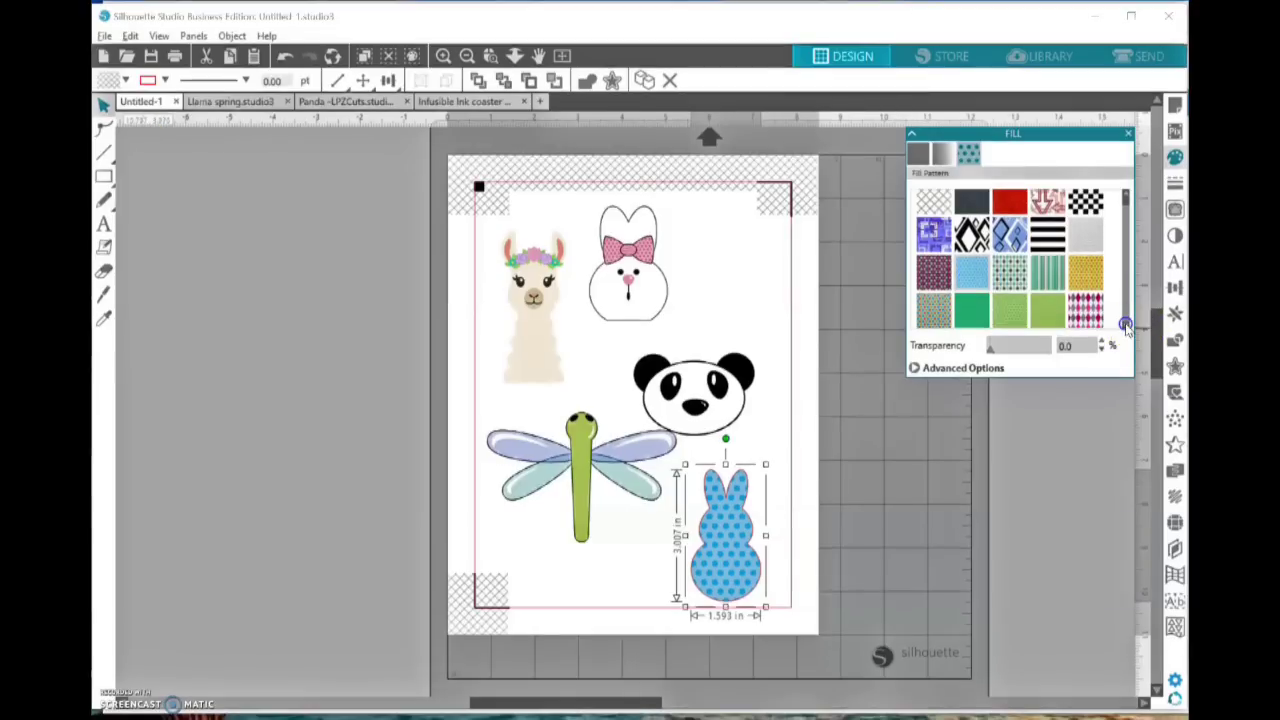
scroll(1122, 322, down, 3)
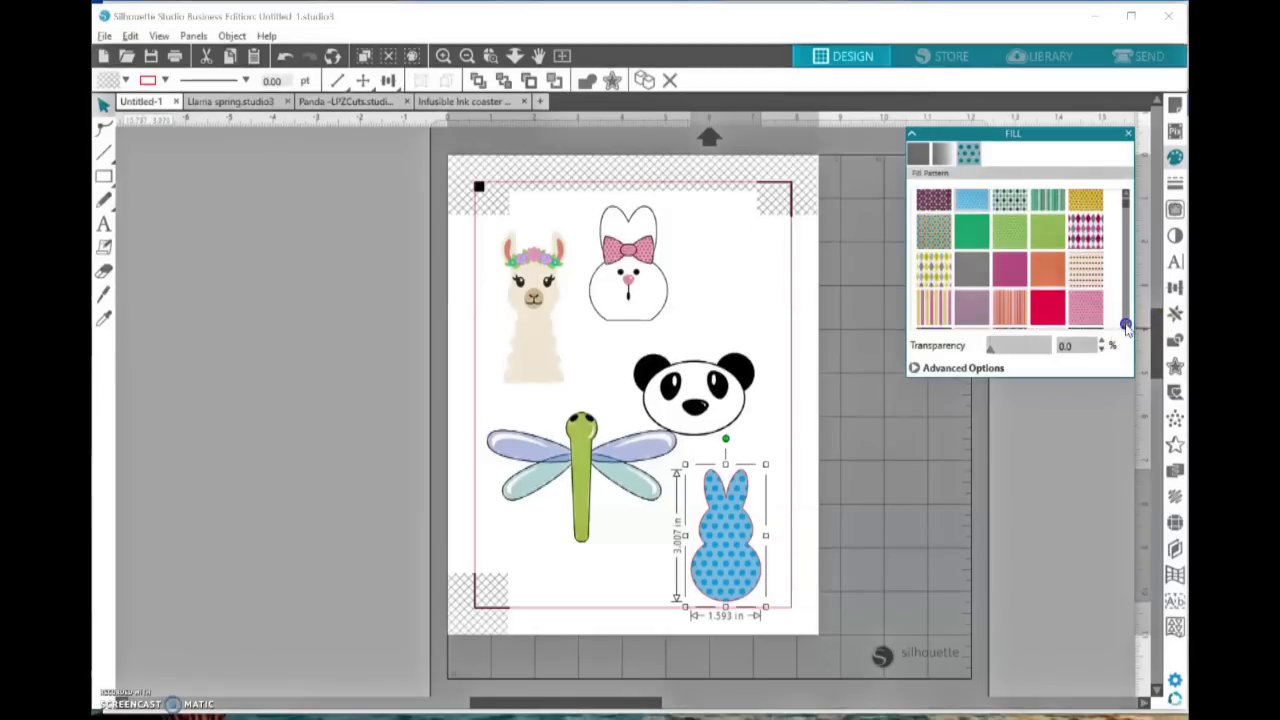
click(1095, 296)
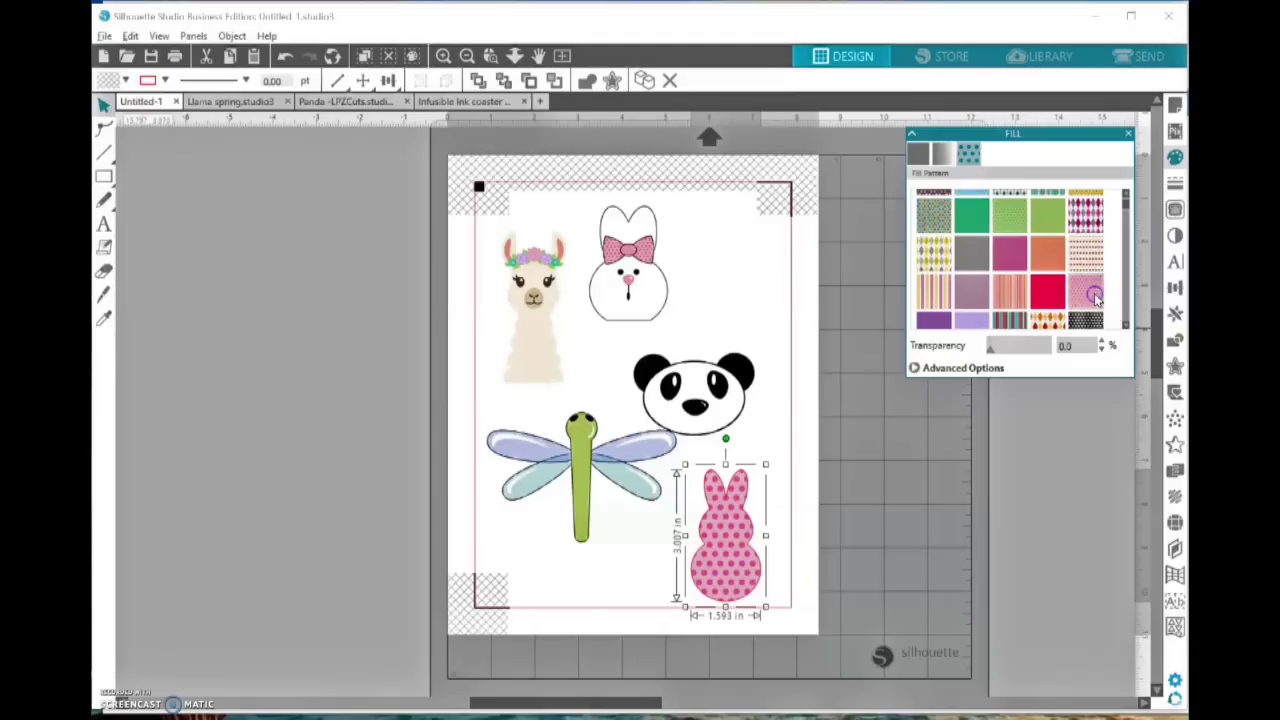
scroll(1128, 325, down, 2)
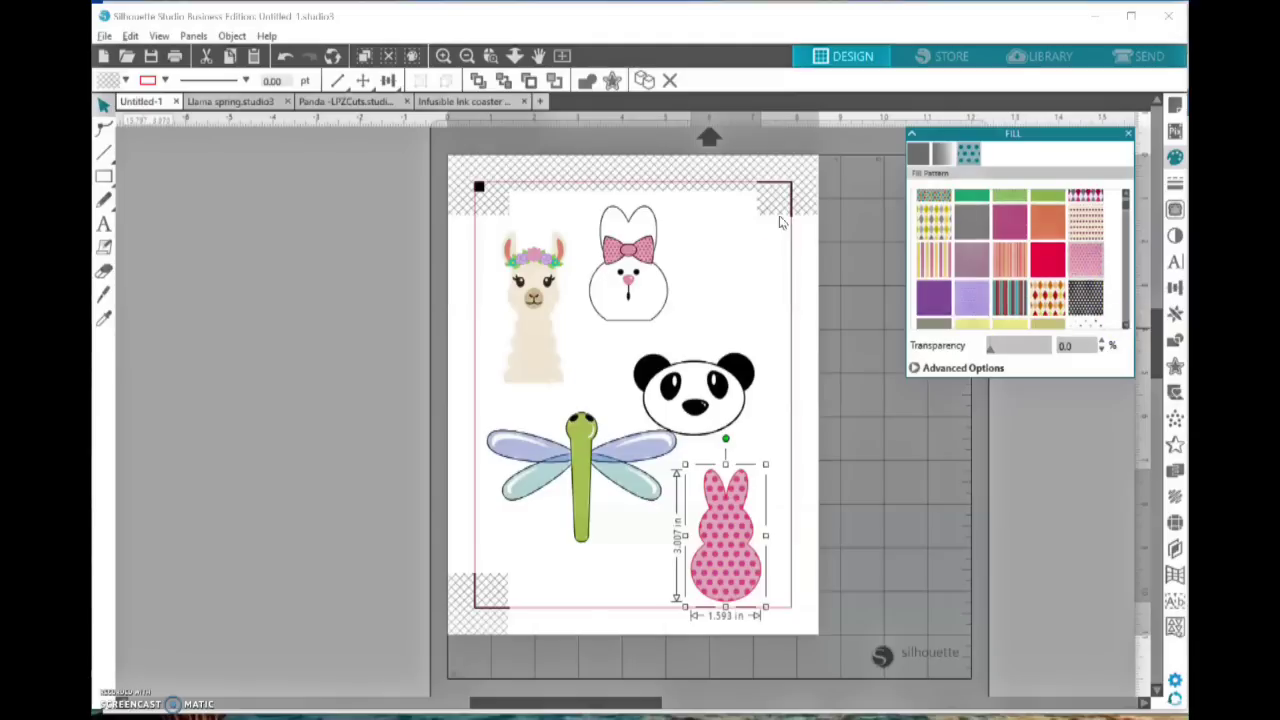
scroll(1128, 326, down, 2)
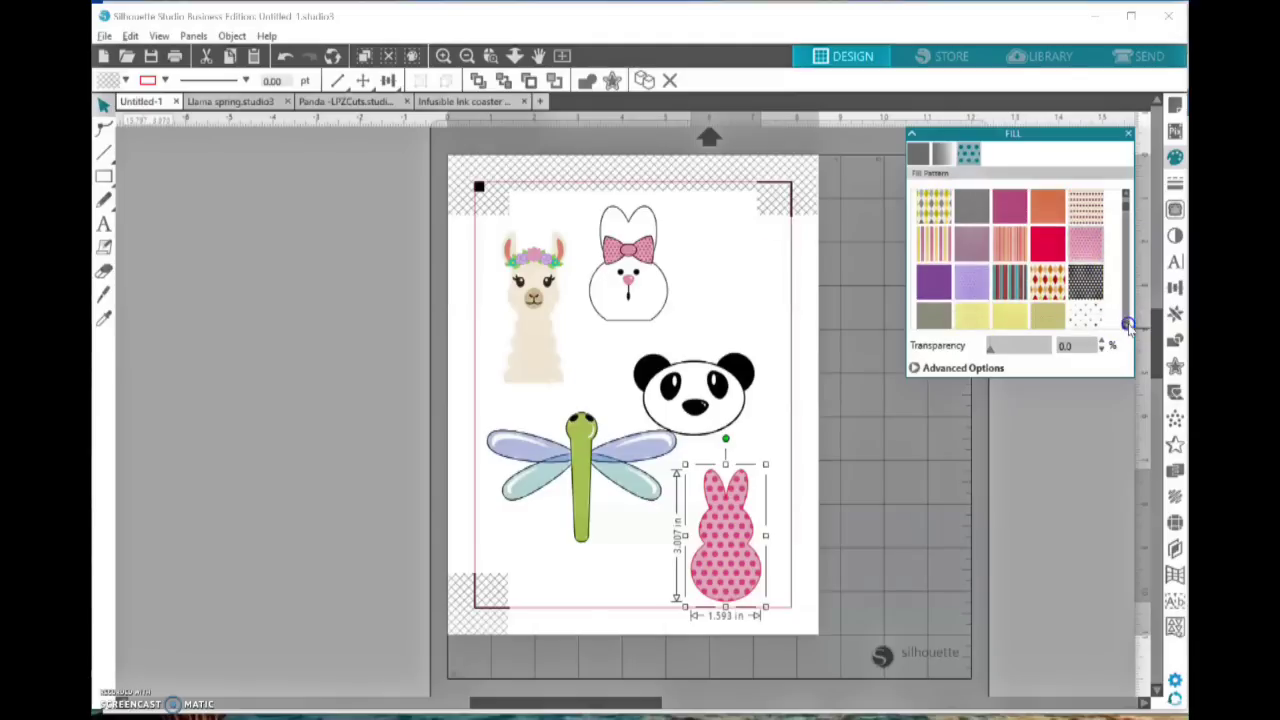
click(1097, 308)
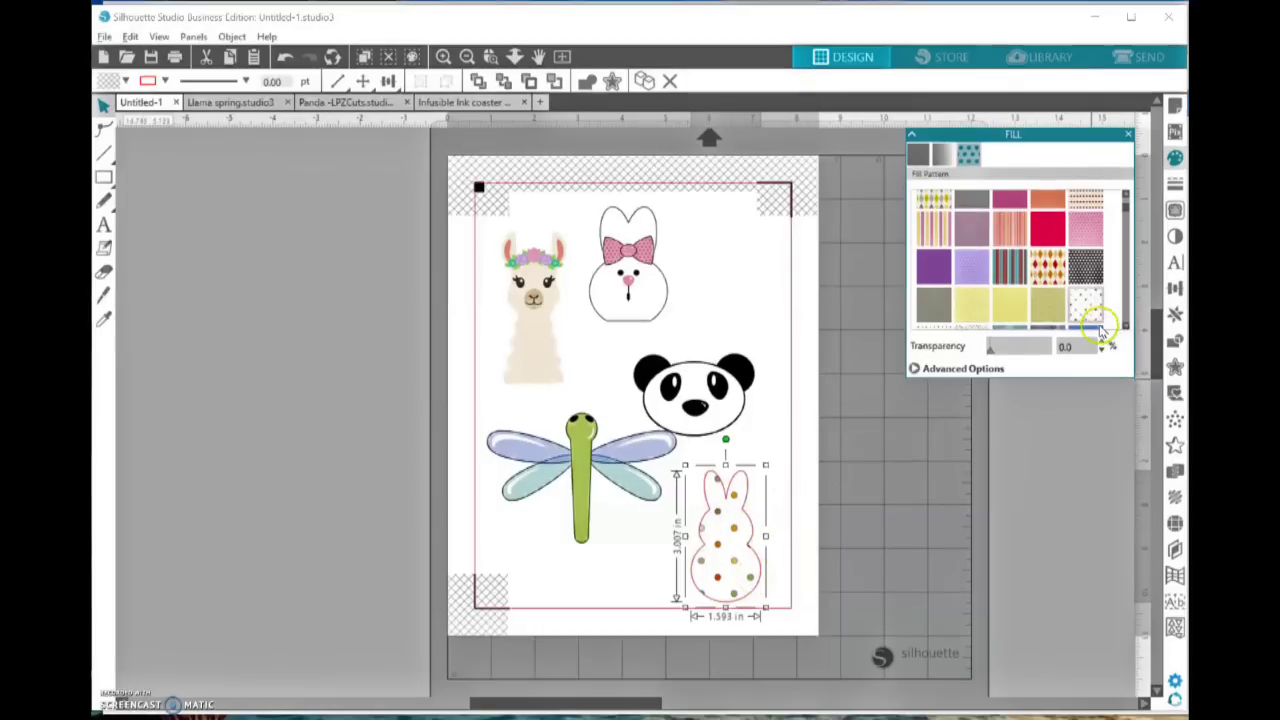
Show the extra pattern settings and experiment with the bunny's Scale Pattern value
click(985, 369)
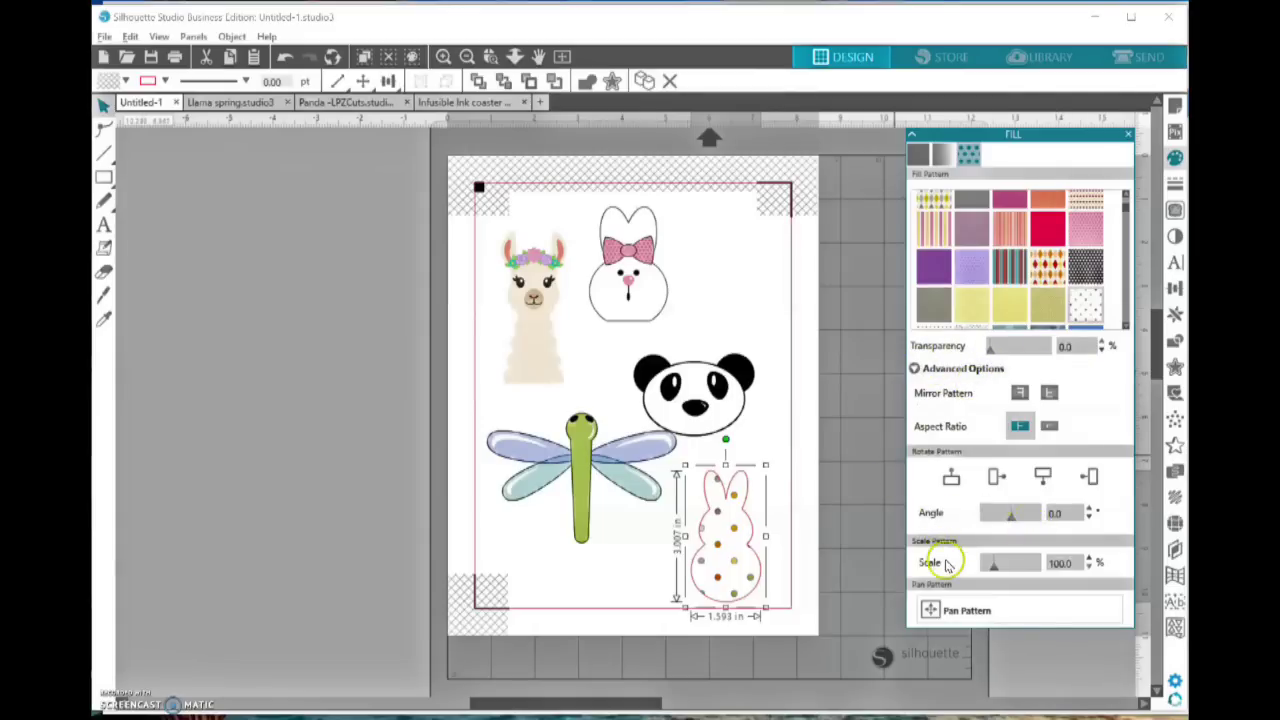
drag(1005, 572, 987, 572)
click(990, 572)
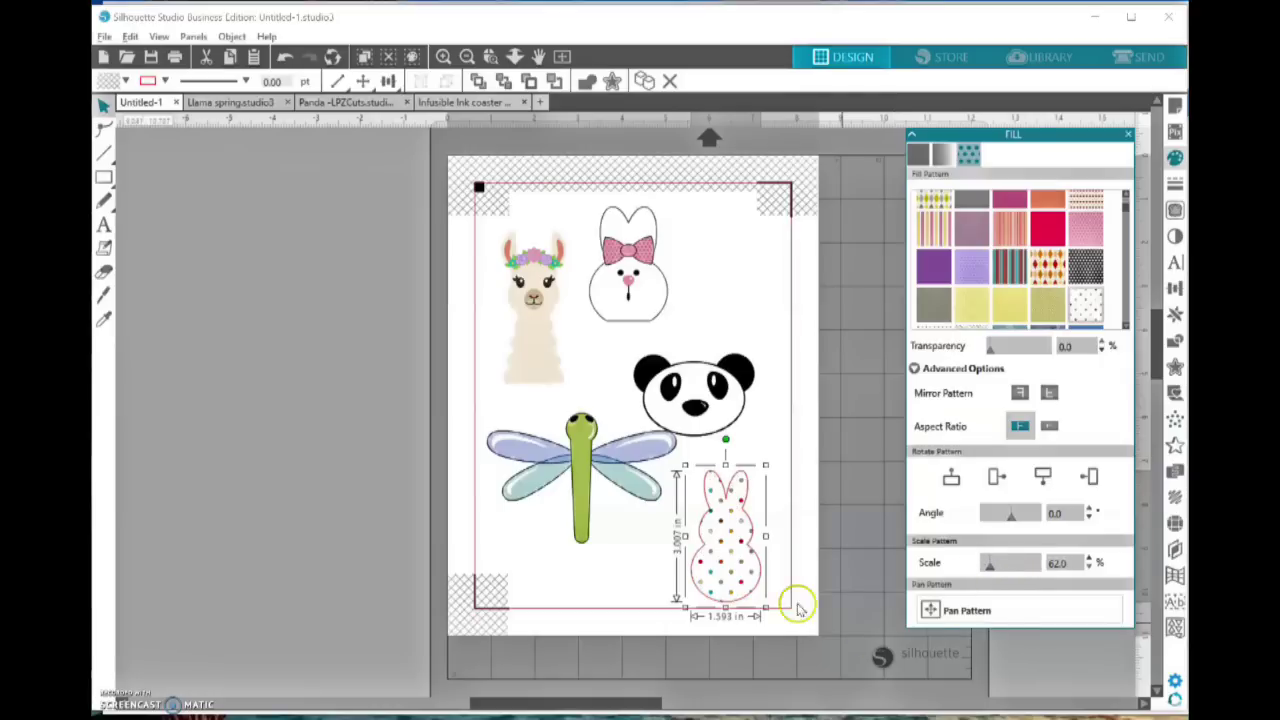
click(987, 590)
click(997, 573)
click(992, 572)
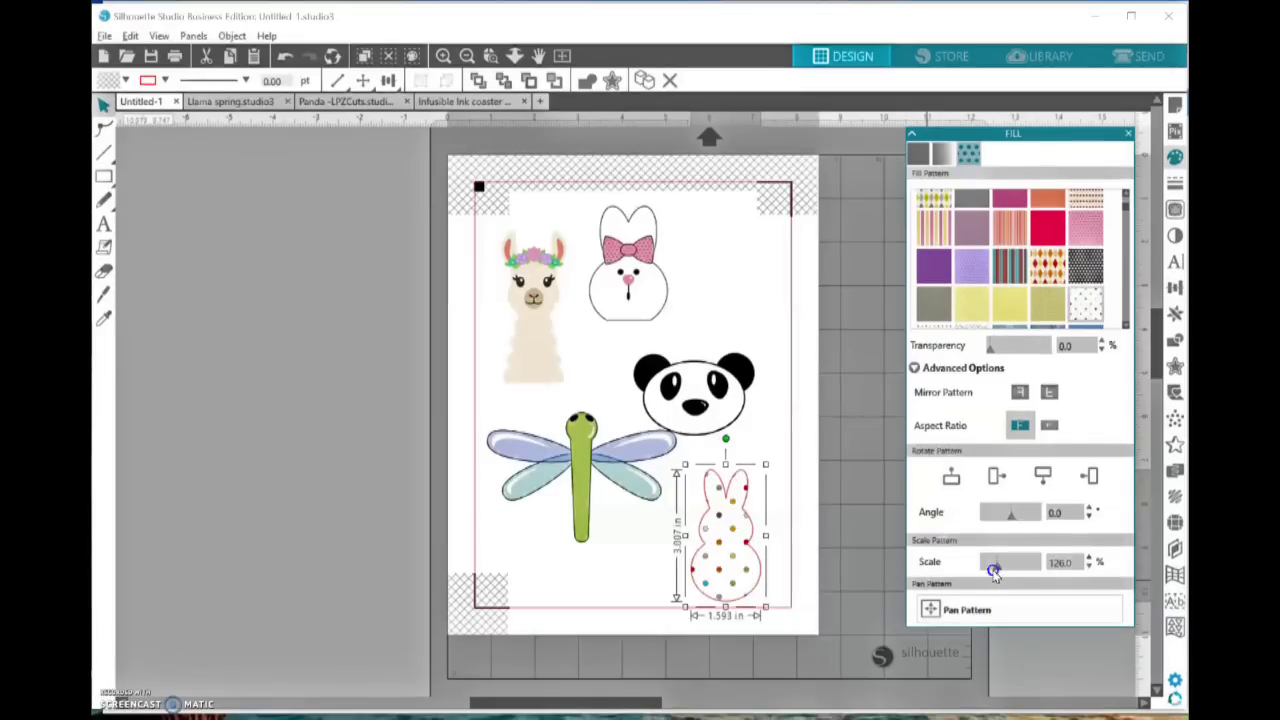
click(1092, 557)
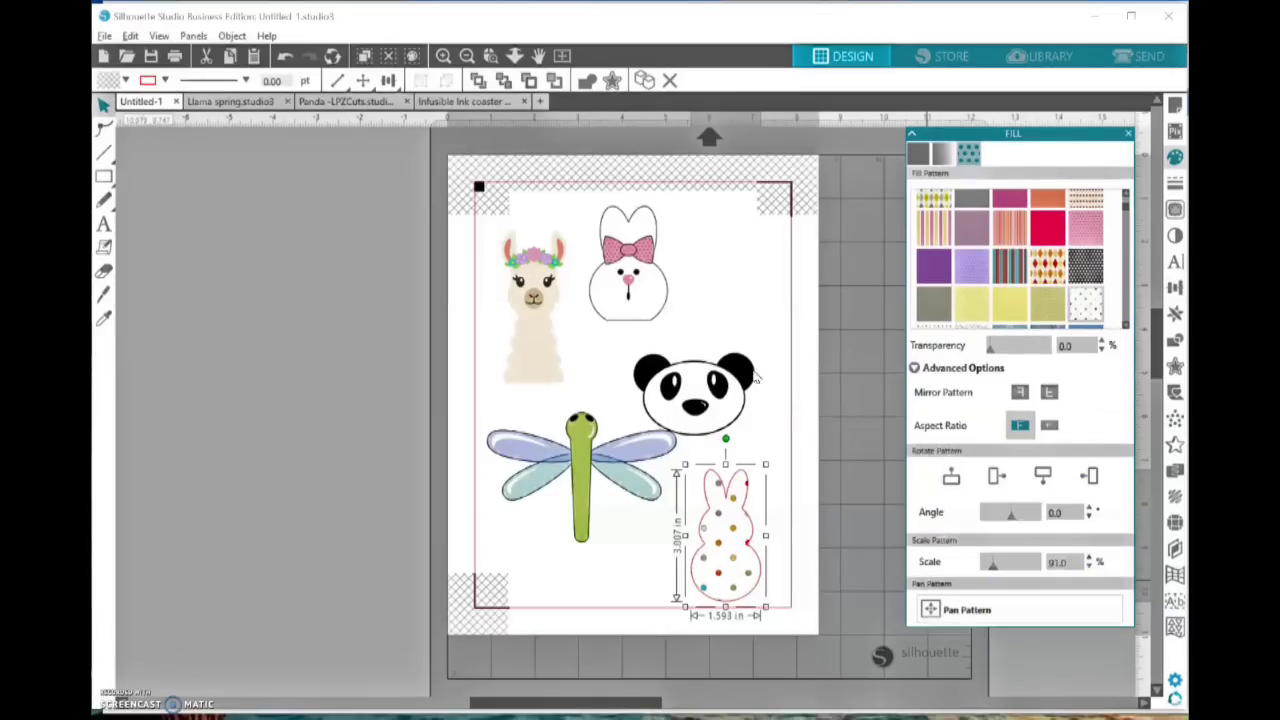
scroll(1100, 300, down, 3)
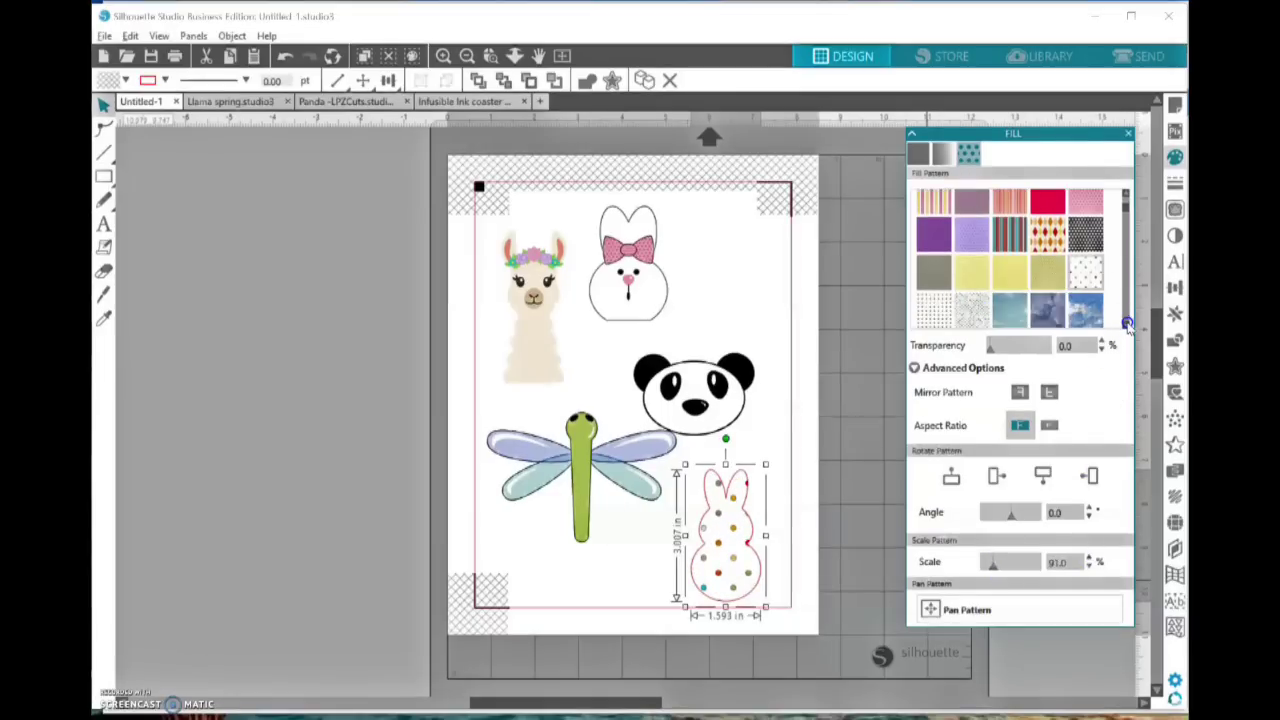
Reapply the multicolour dot pattern and scale it to 175%, then deselect to preview
click(970, 297)
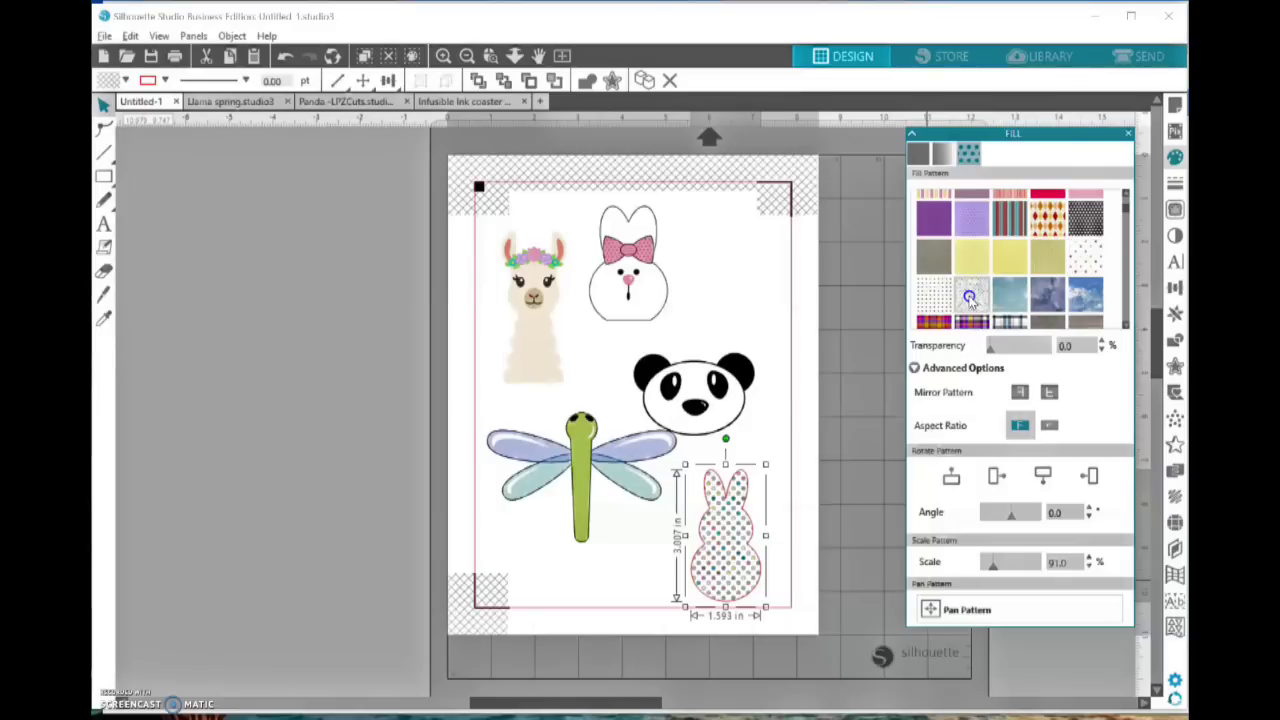
click(1088, 565)
click(1088, 566)
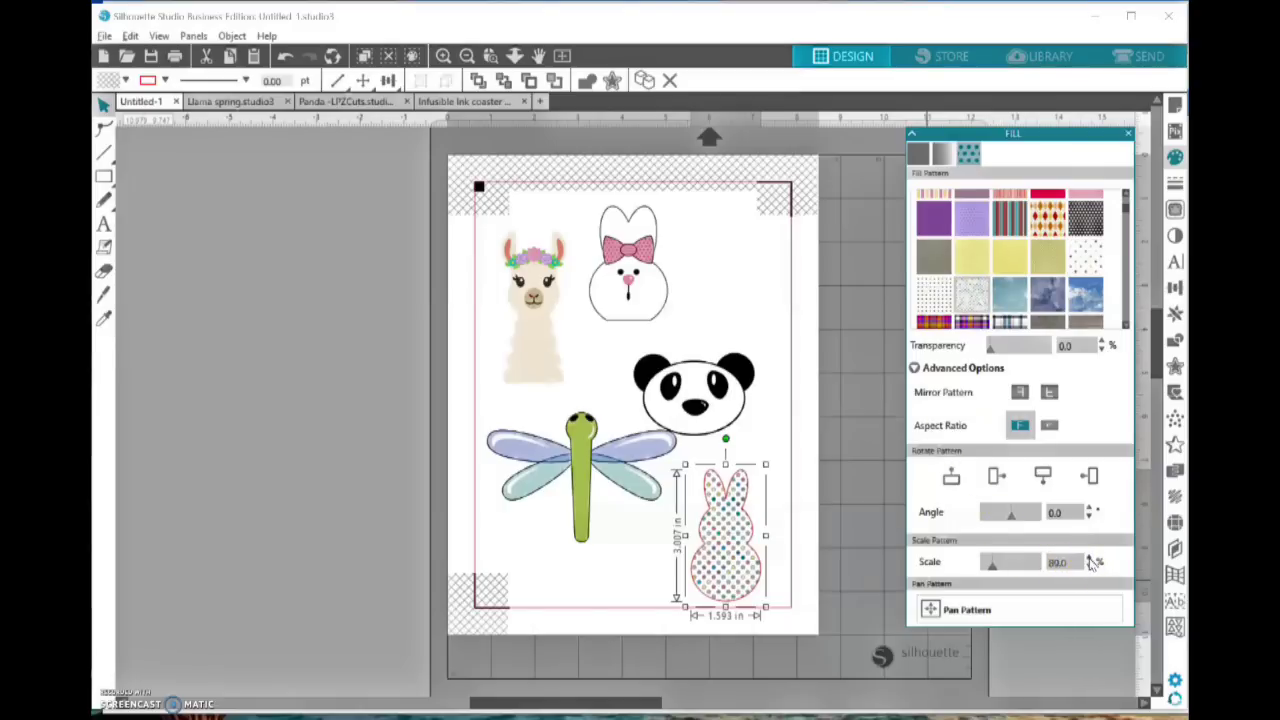
click(1090, 559)
click(1090, 559)
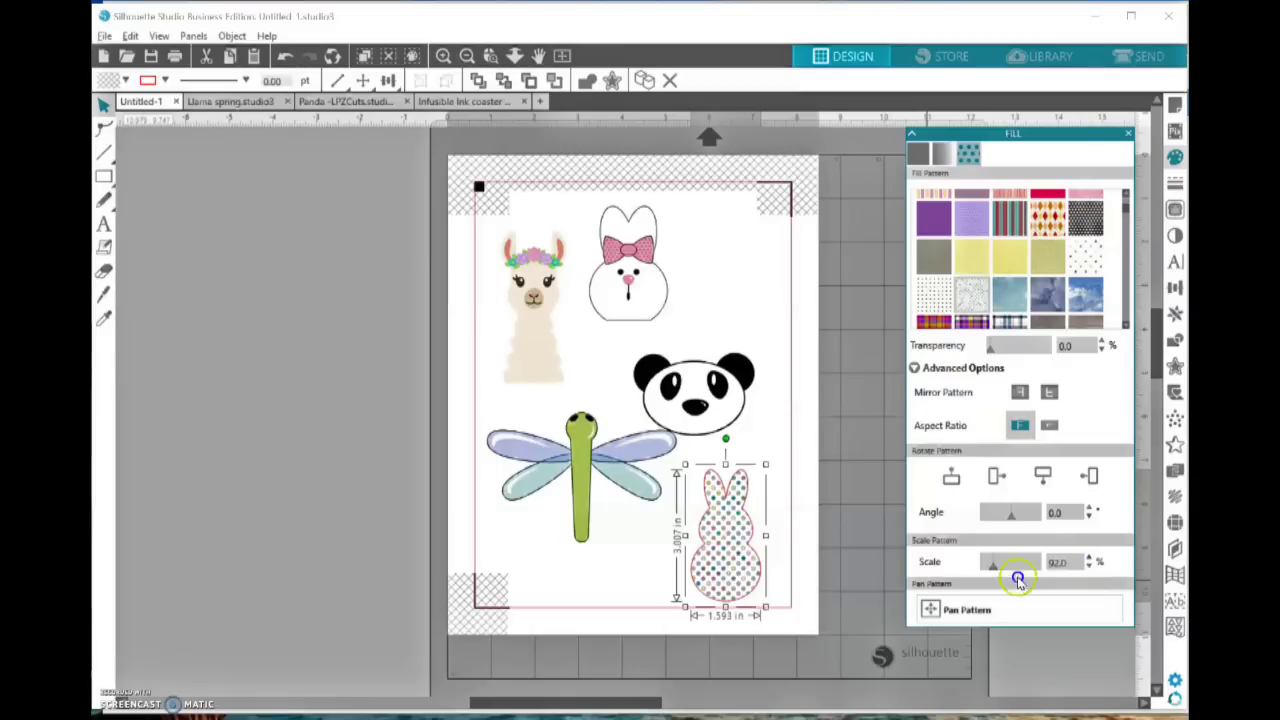
drag(1018, 579, 1003, 571)
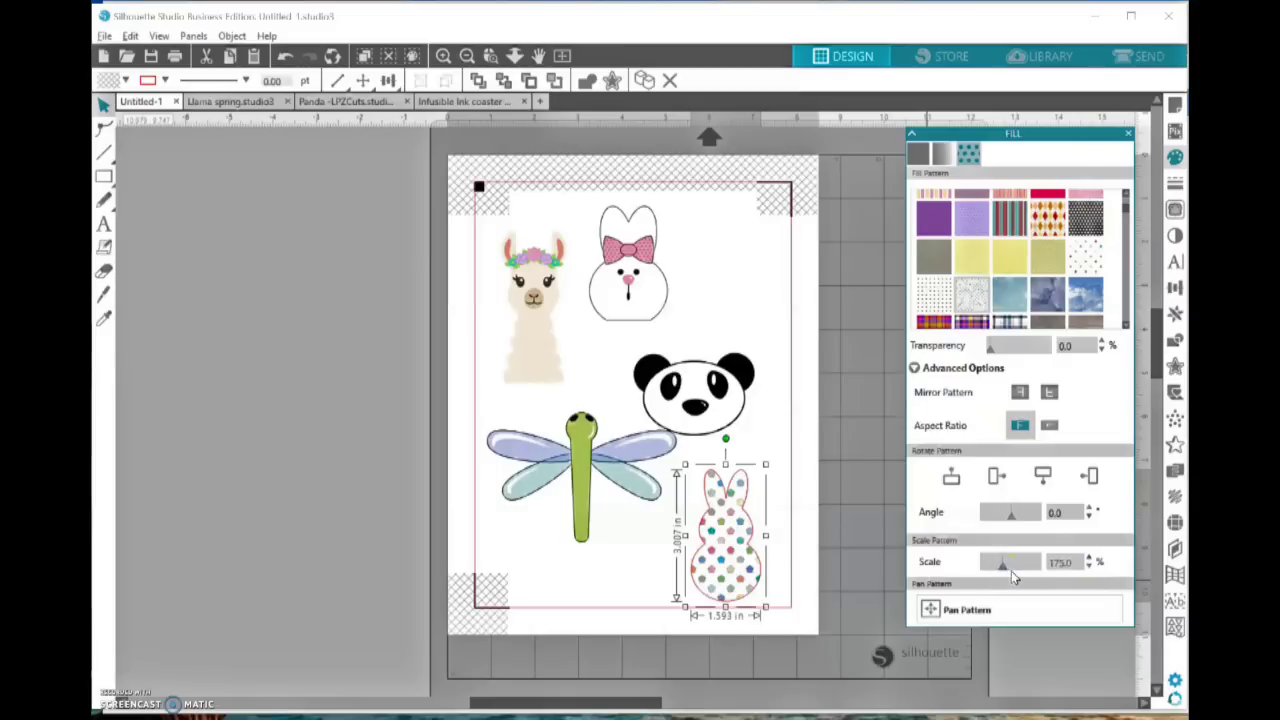
click(829, 466)
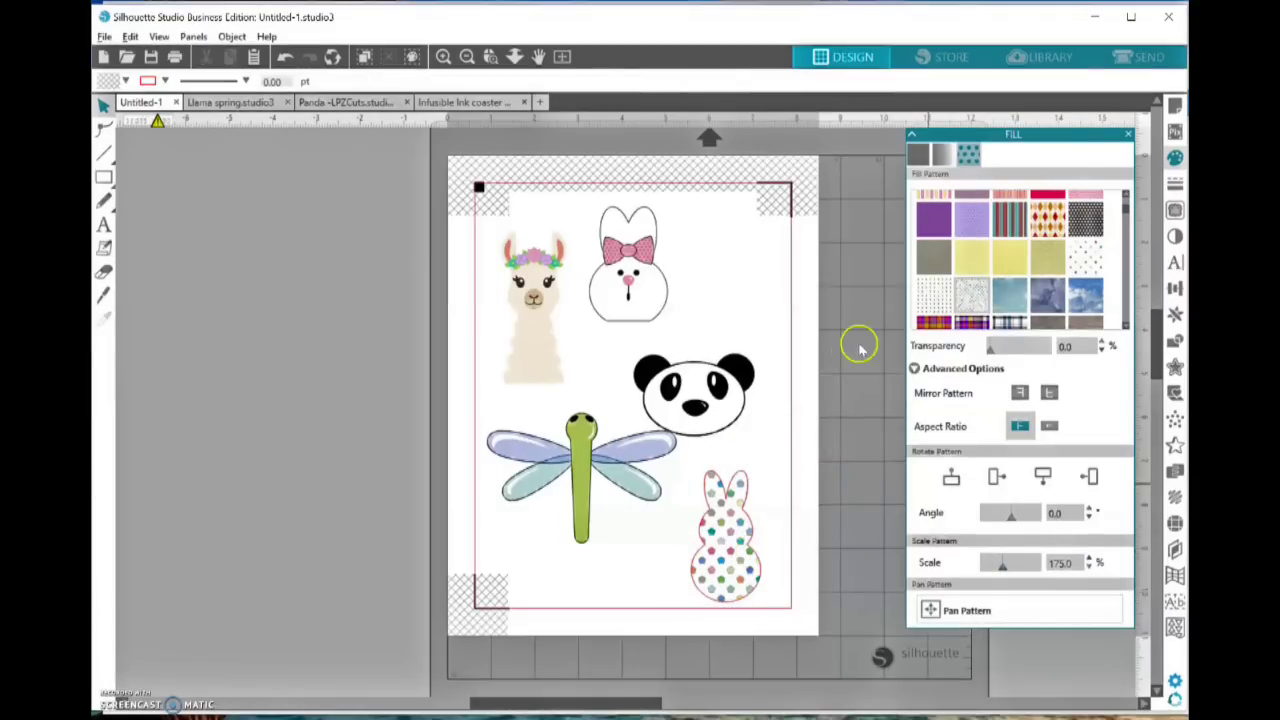
Nudge the panda up and right and resize it slightly smaller
click(745, 514)
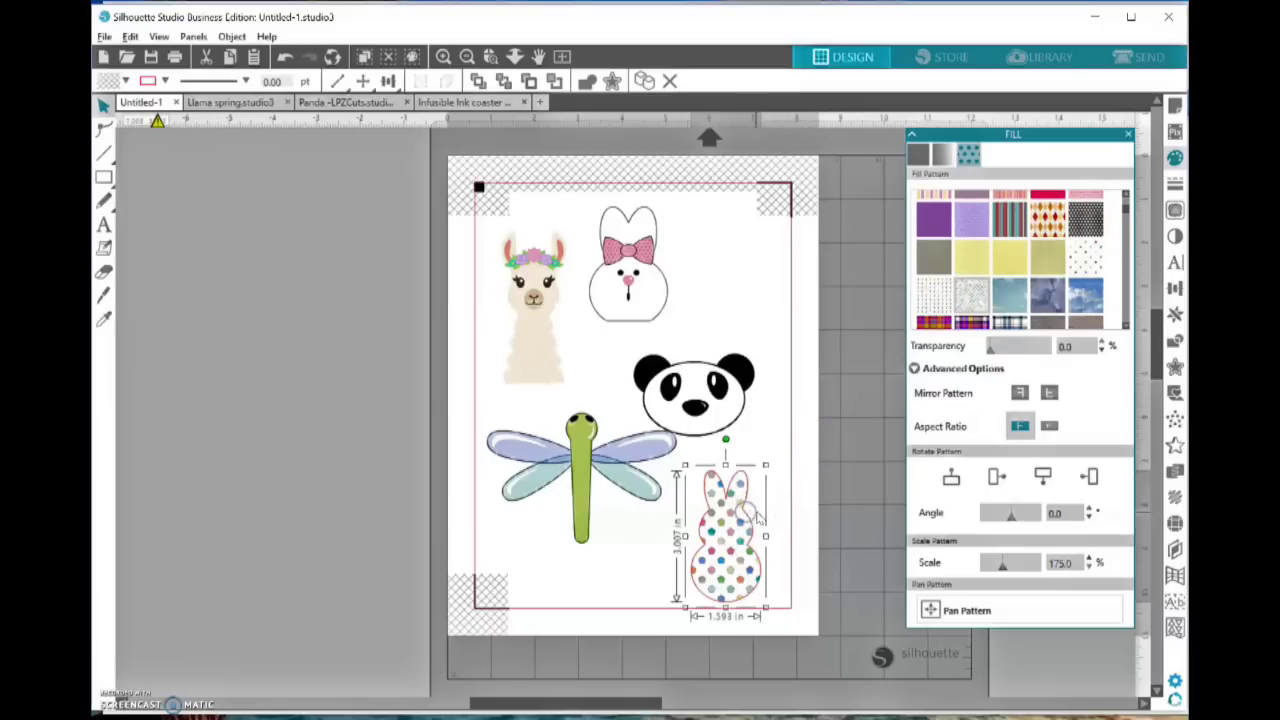
drag(745, 410, 758, 392)
click(745, 440)
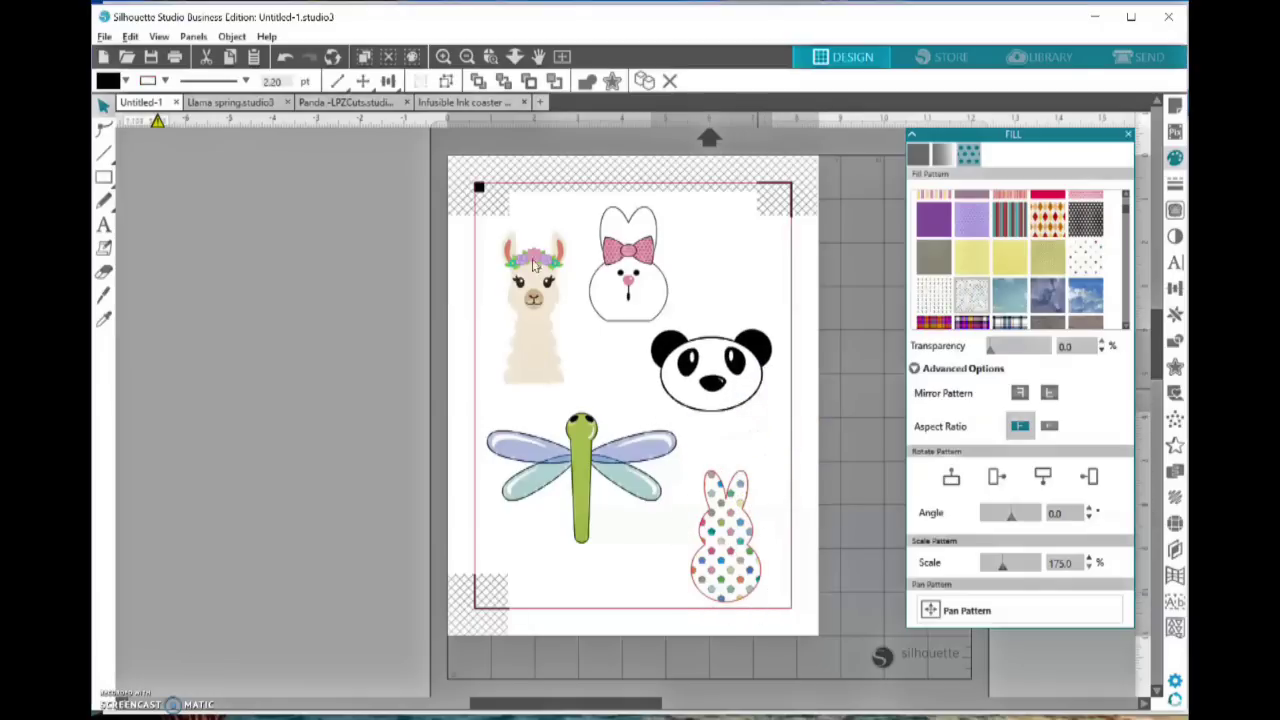
click(738, 490)
click(747, 403)
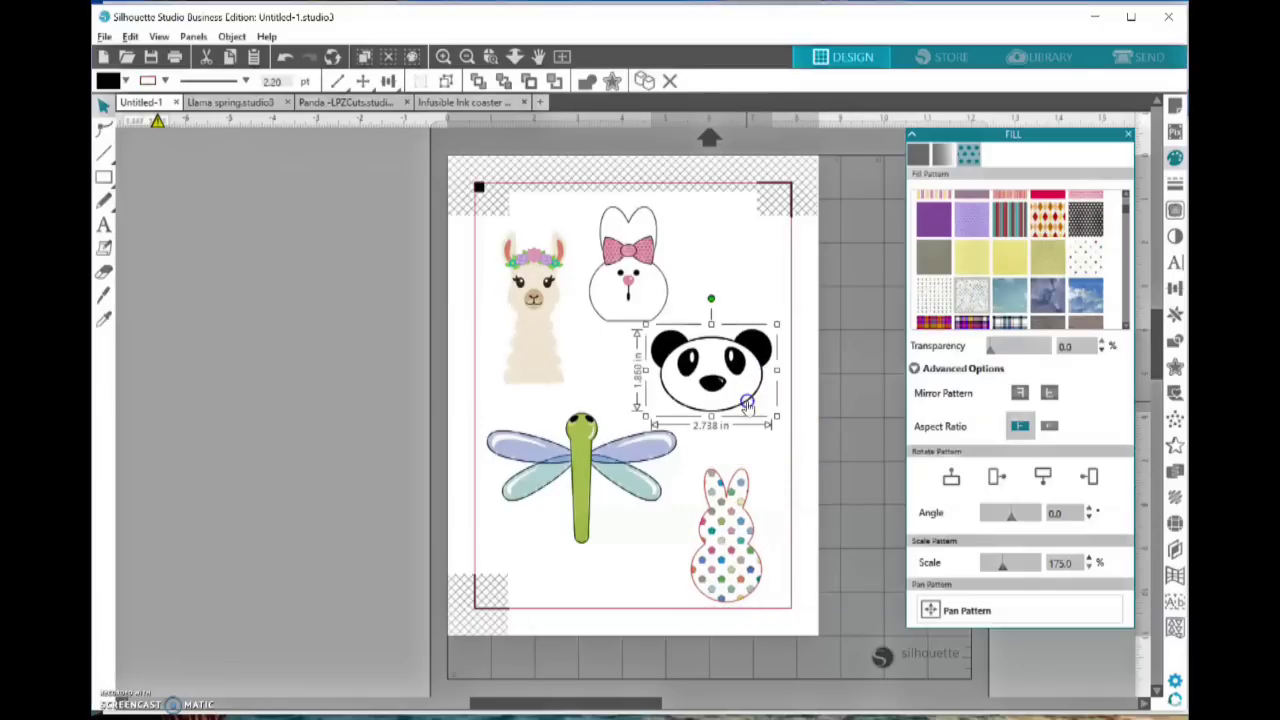
drag(774, 329, 770, 340)
Lower the dragonfly, centre the panda at top, put the white bunny mid-page and lower the llama
click(628, 280)
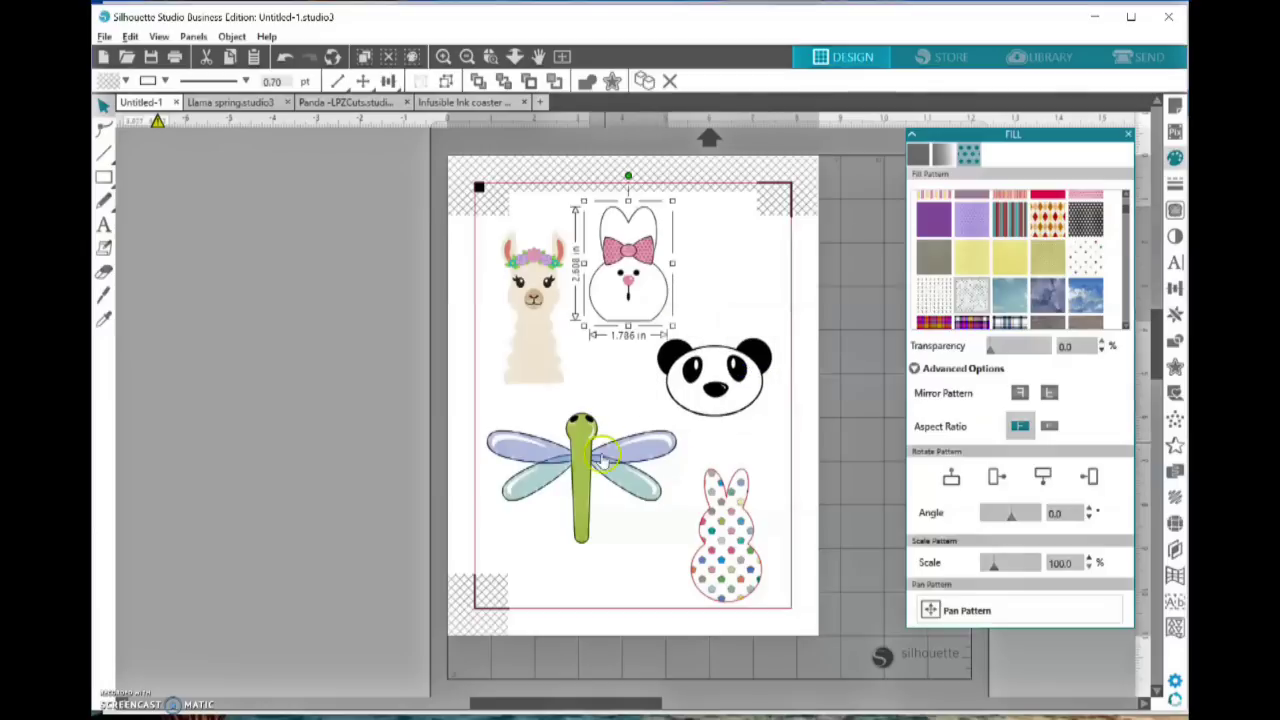
drag(603, 460, 600, 518)
drag(700, 360, 712, 244)
drag(628, 280, 647, 400)
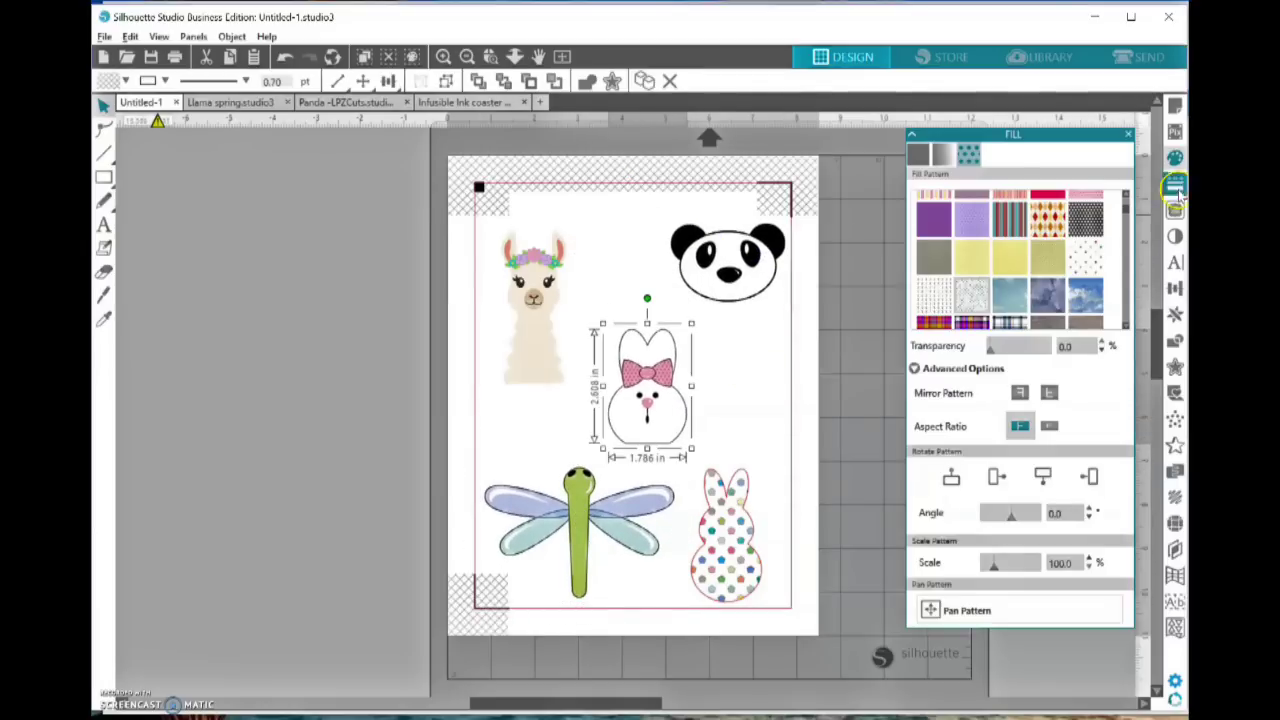
click(787, 268)
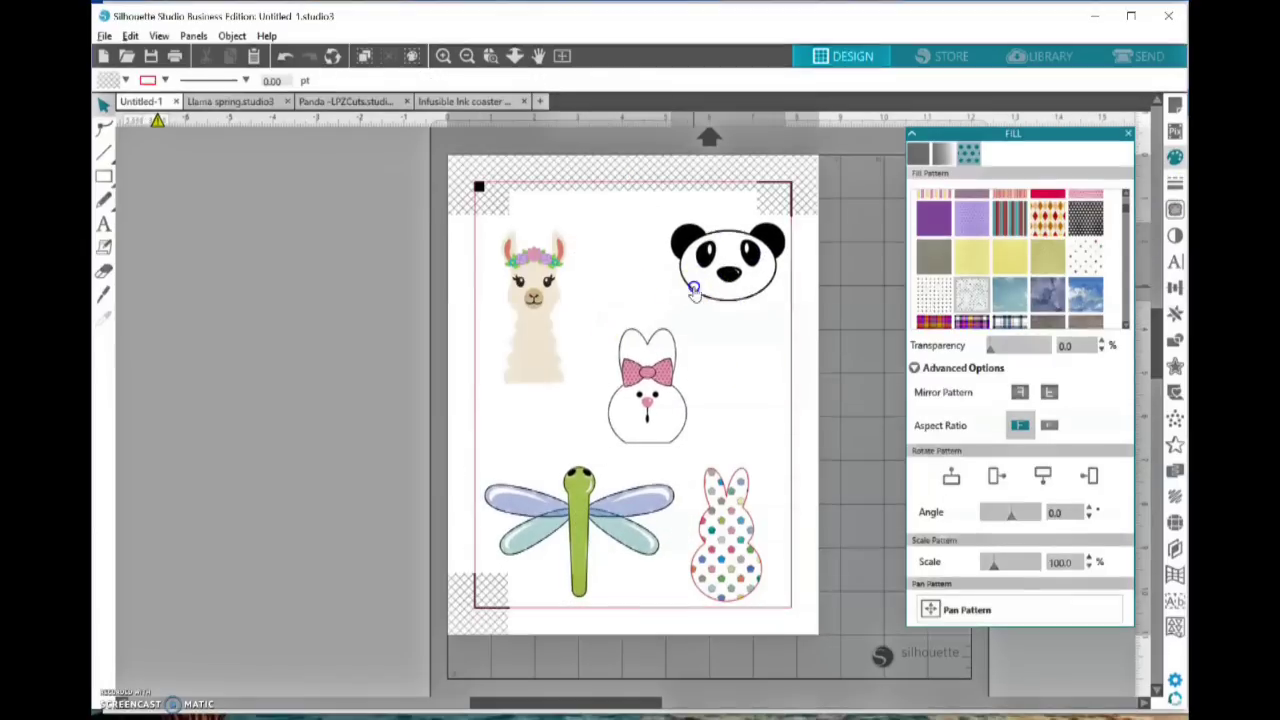
drag(694, 290, 615, 283)
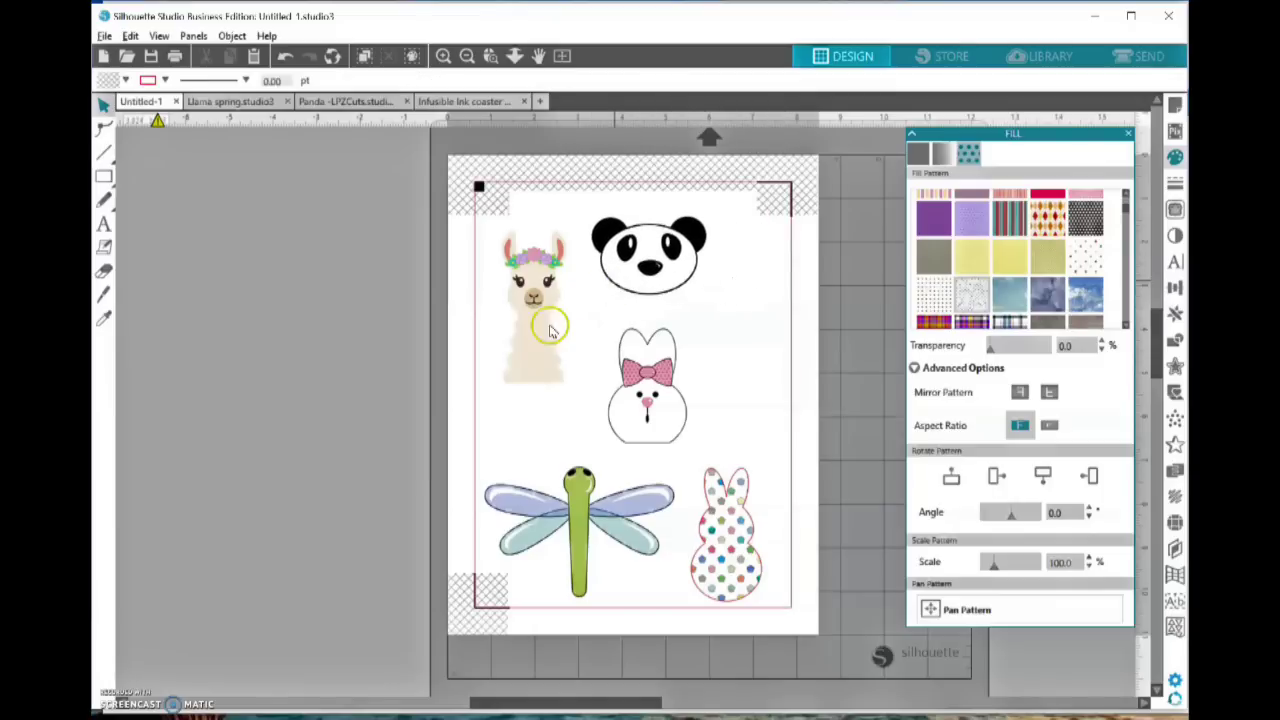
drag(550, 330, 543, 417)
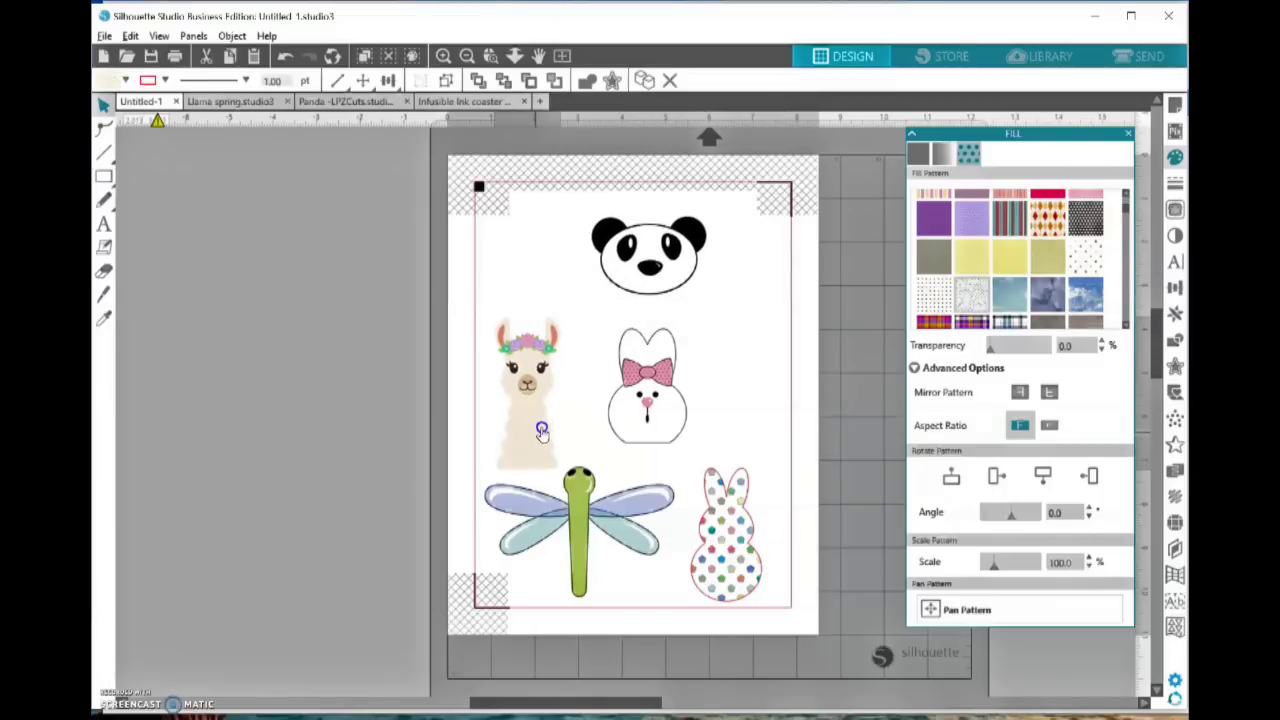
Paste a copy of the llama in front and move it beside the bunny
right_click(575, 400)
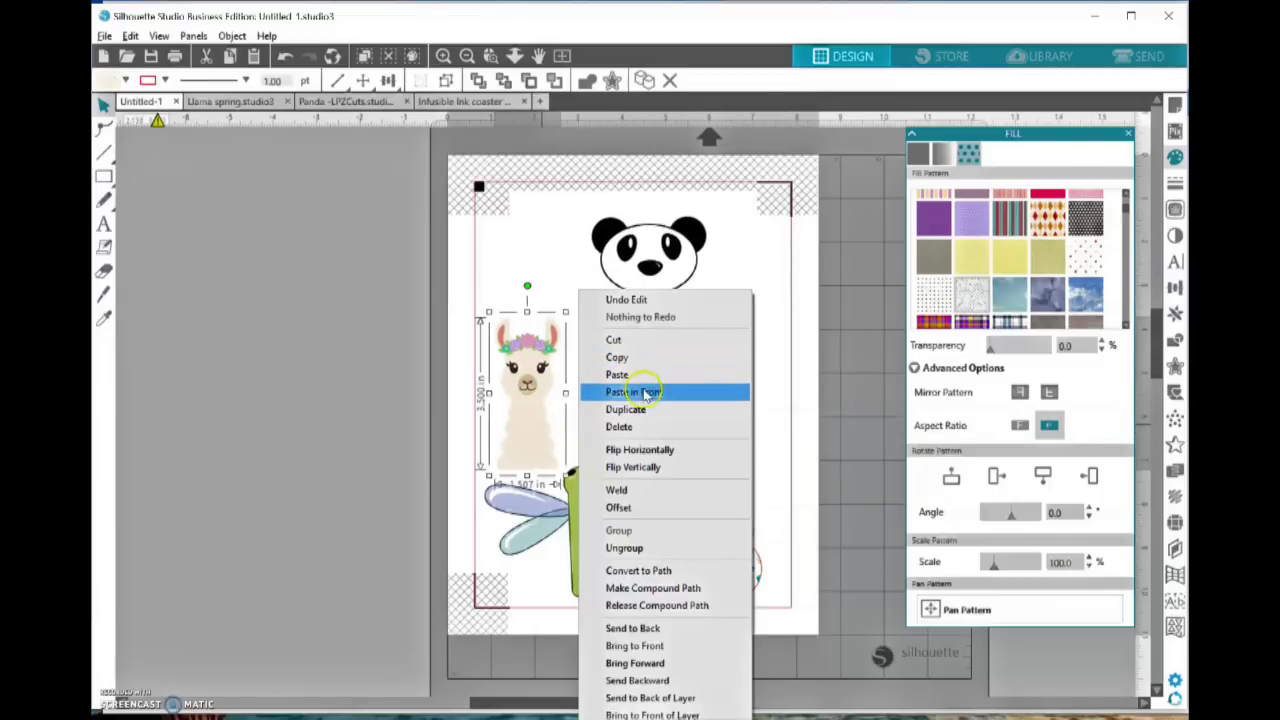
click(645, 392)
drag(565, 395, 761, 305)
Reposition the left llama, panda, white bunny, dragonfly and polka-dot bunny around the page
drag(557, 352, 550, 258)
click(622, 252)
drag(630, 268, 606, 258)
drag(610, 330, 573, 303)
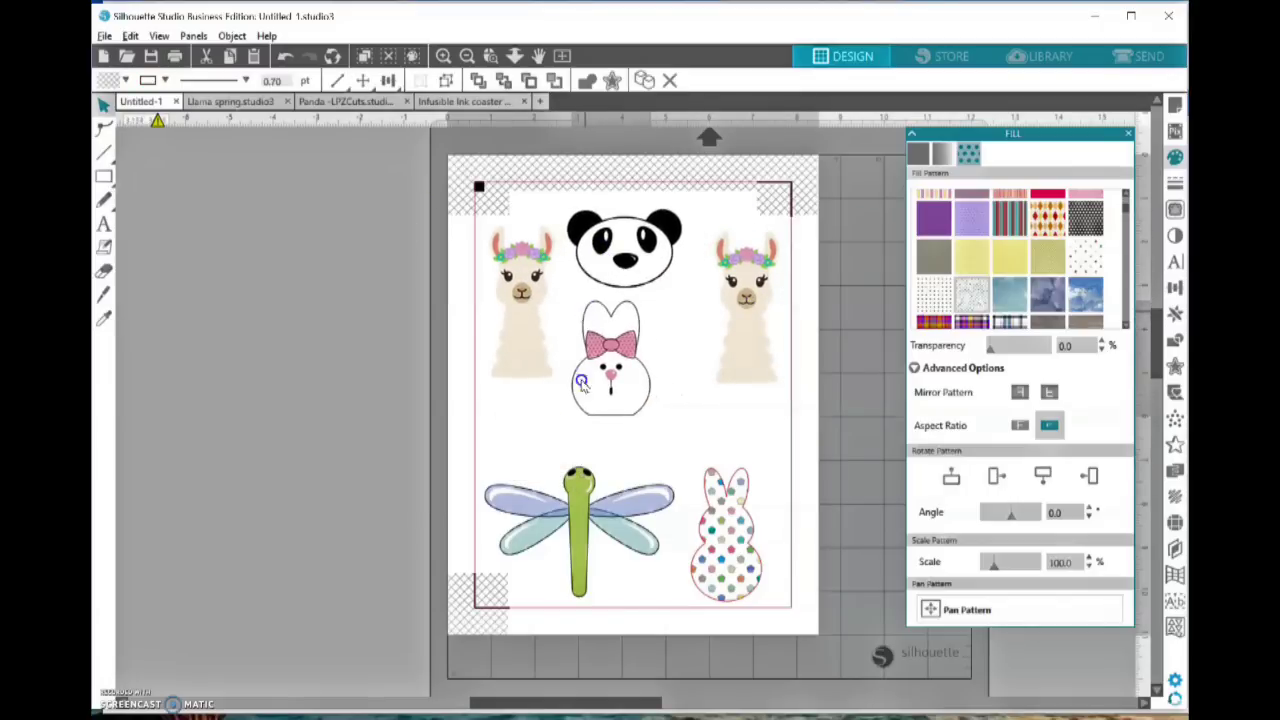
drag(578, 520, 581, 520)
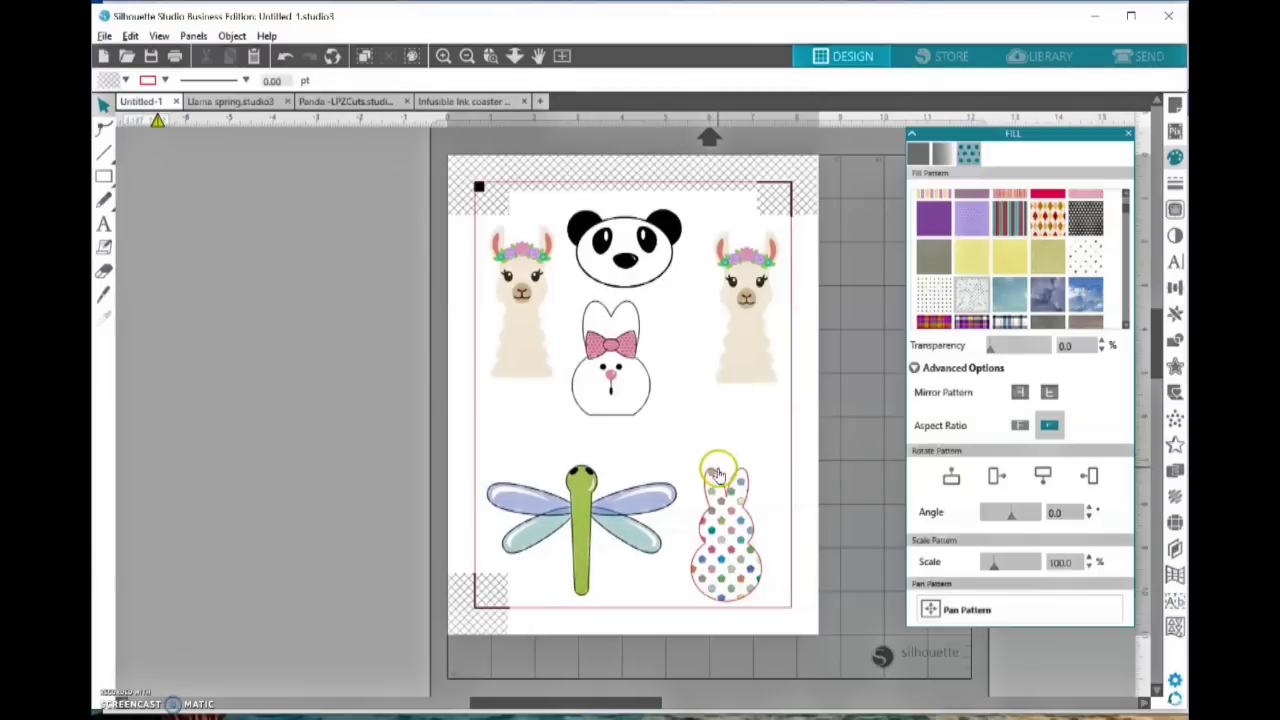
drag(716, 470, 741, 605)
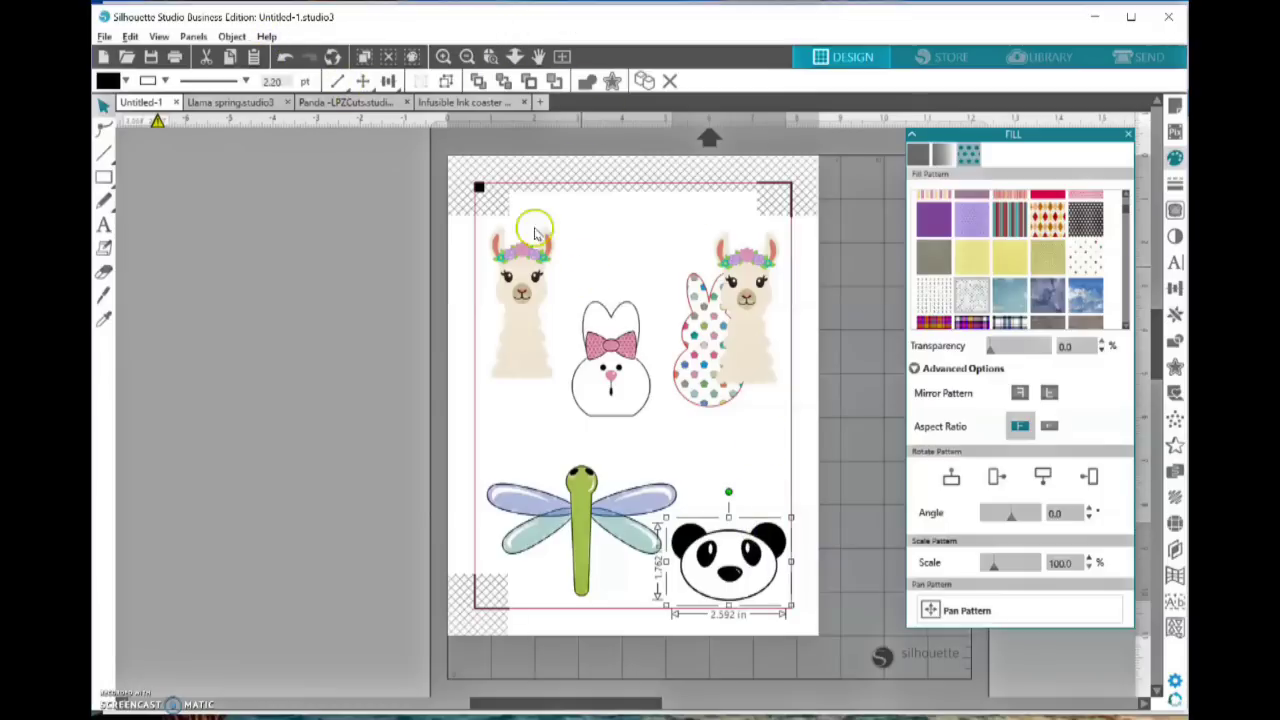
Rotate the panda 90° clockwise twice so it is upside down
click(231, 38)
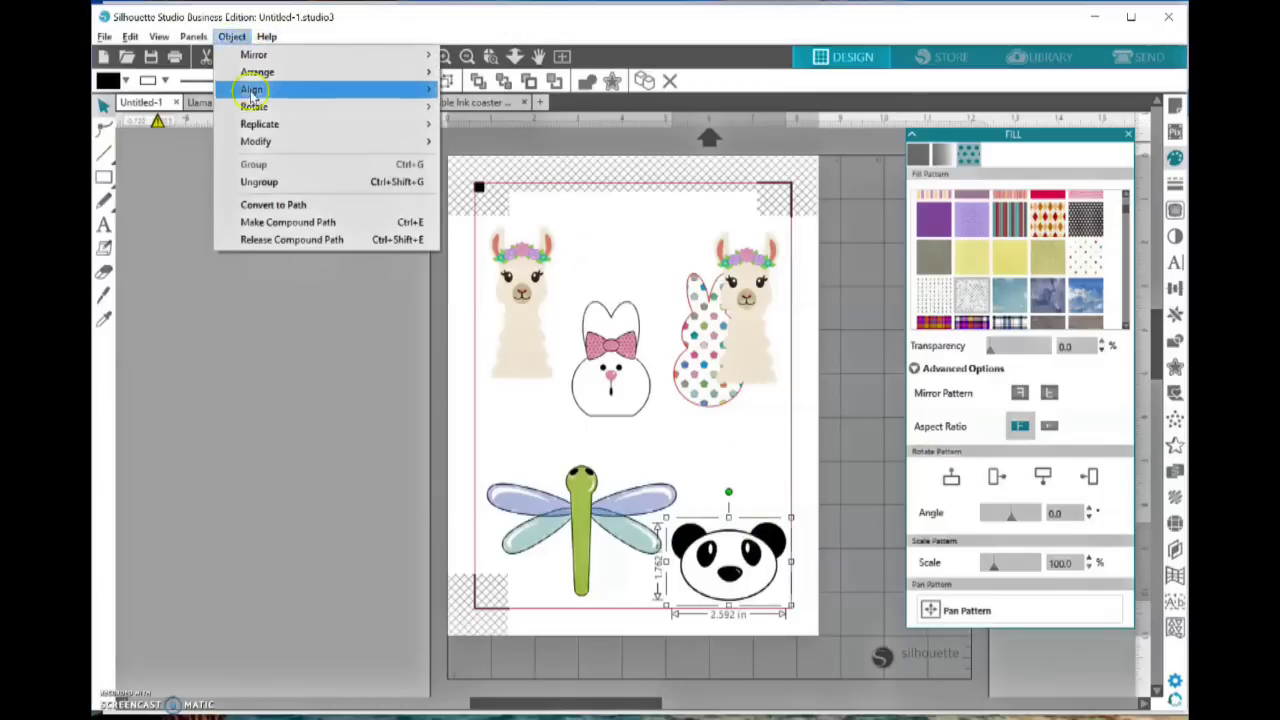
mouse_move(337, 106)
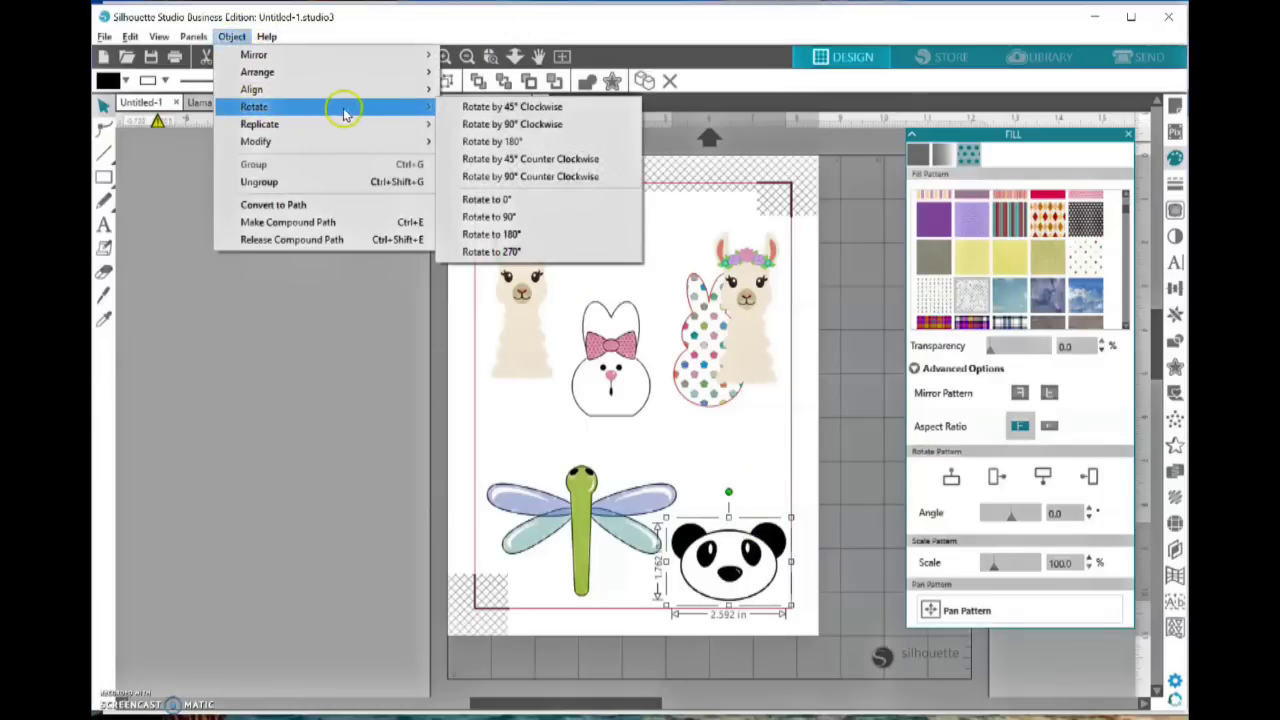
click(507, 124)
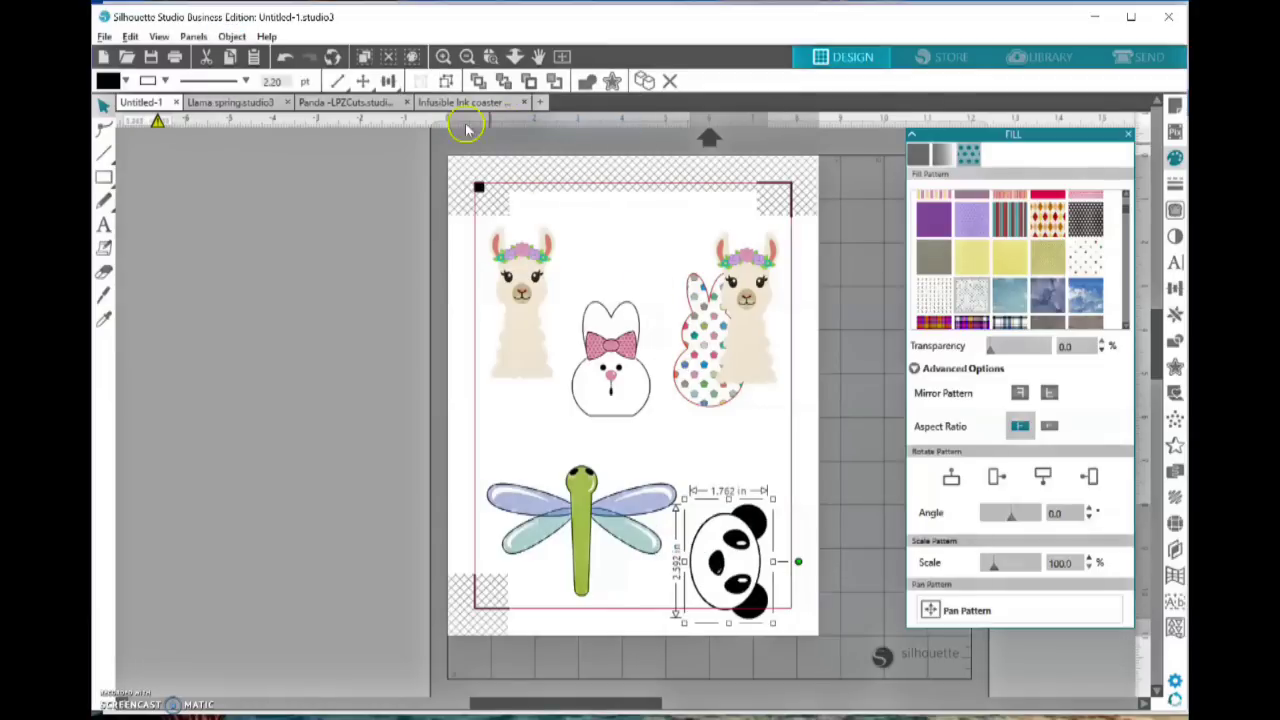
click(231, 36)
mouse_move(279, 126)
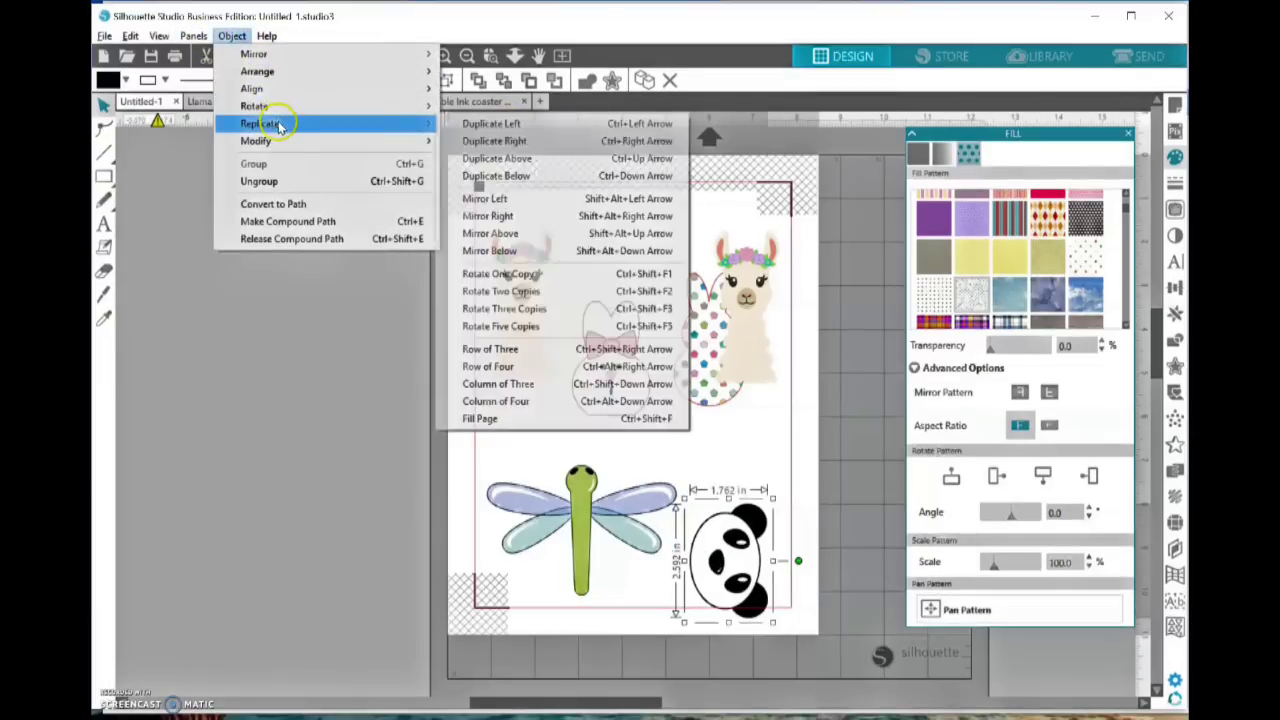
mouse_move(354, 108)
click(498, 125)
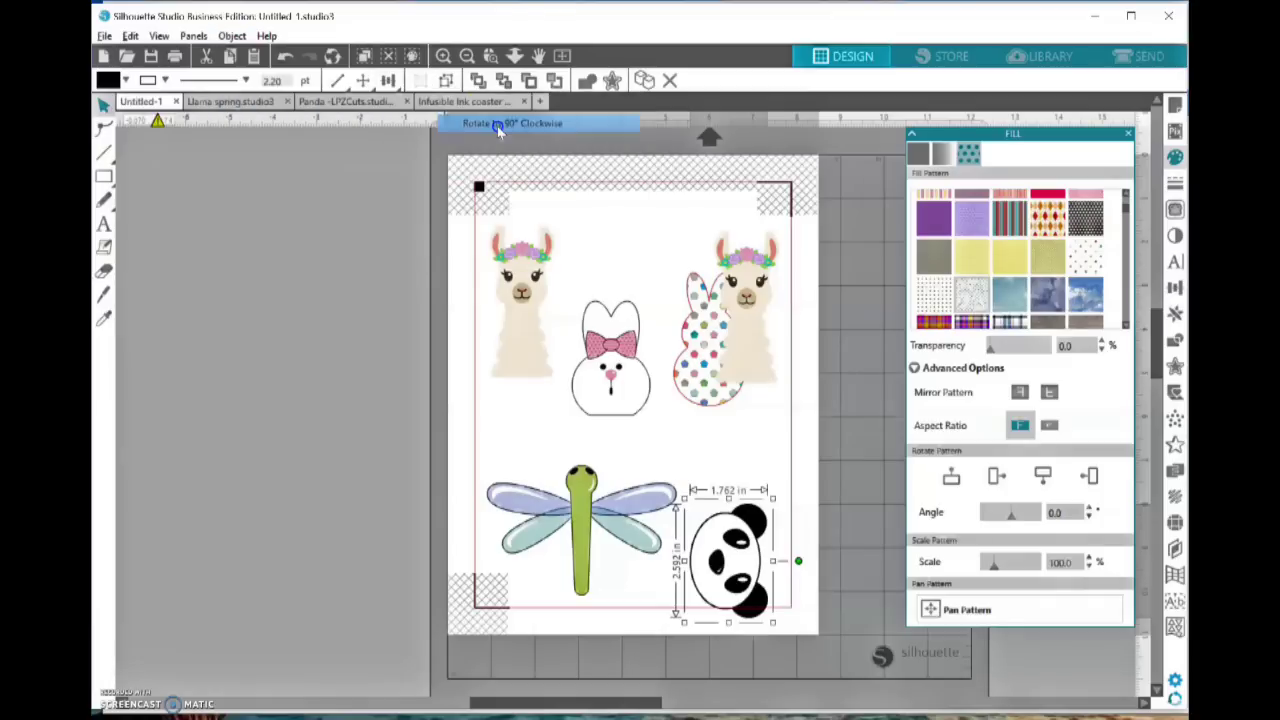
Nudge the panda, lower the left llama, pull out the polka-dot bunny and raise the right llama
click(740, 482)
drag(730, 522, 721, 526)
click(808, 309)
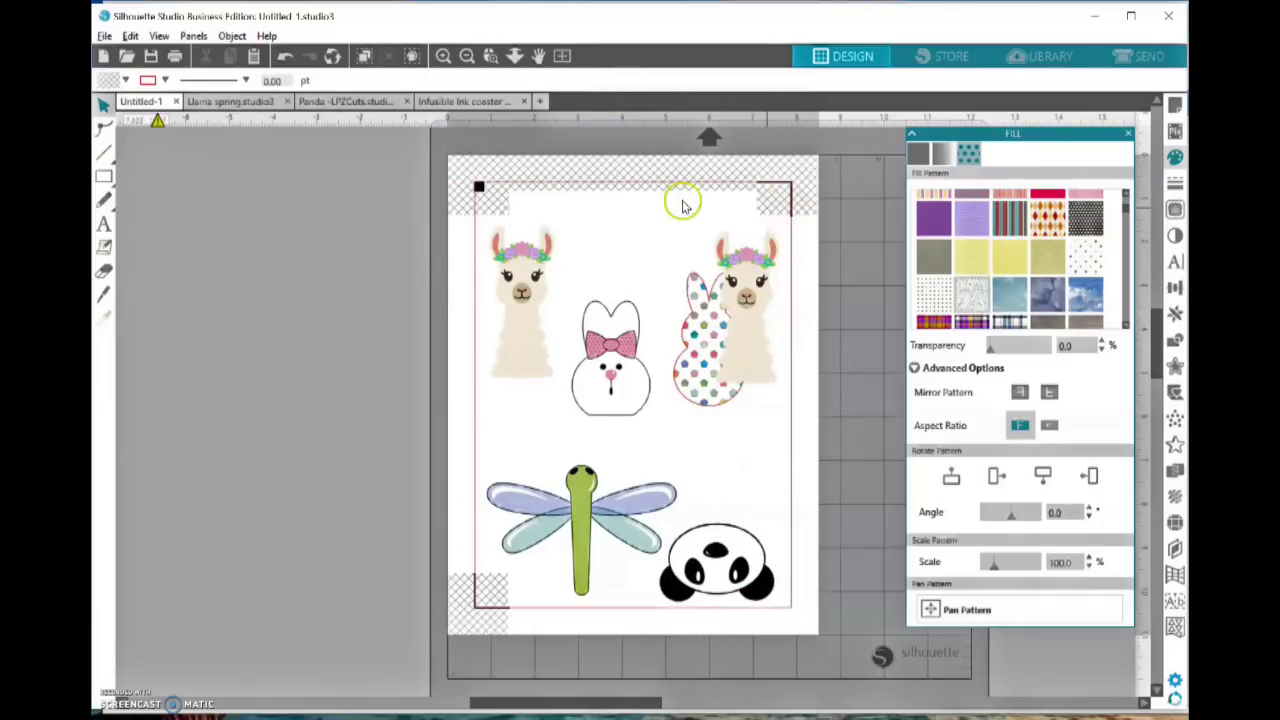
drag(524, 292, 533, 369)
drag(700, 403, 713, 500)
drag(745, 300, 687, 268)
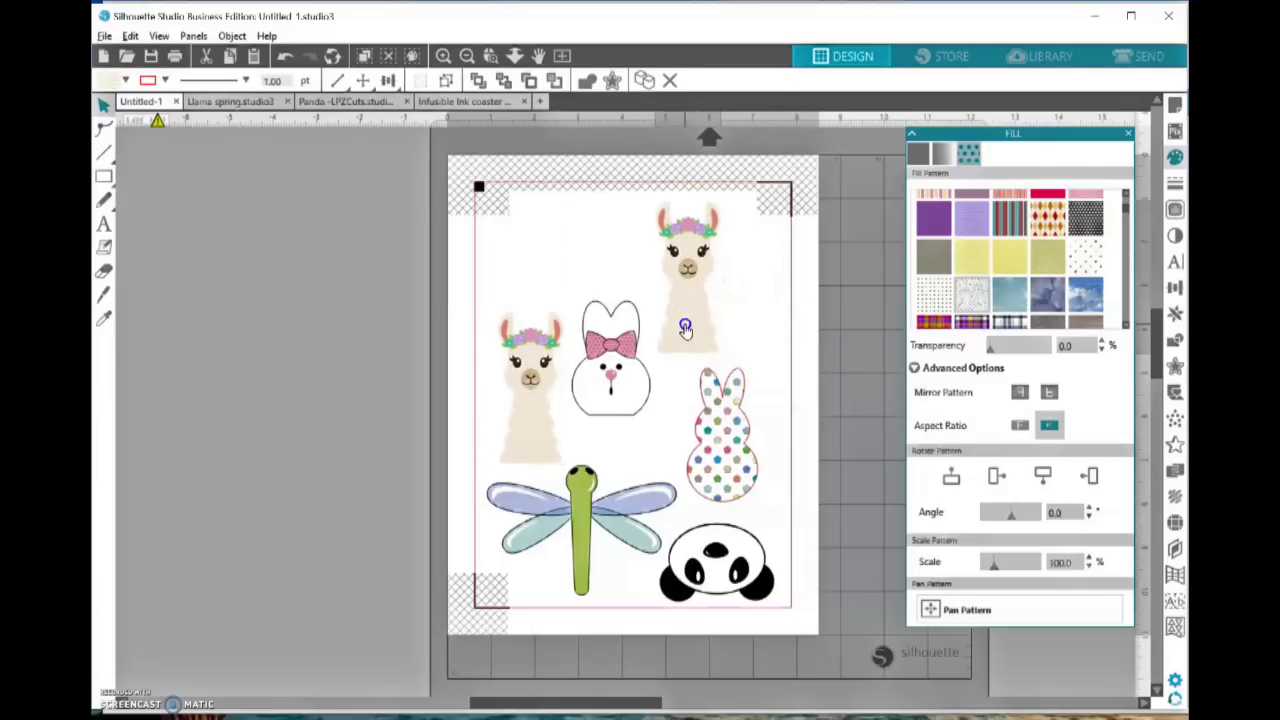
click(716, 400)
right_click(716, 400)
Duplicate the polka-dot bunny, rotate the copy 90° clockwise and place it beside the top-right llama
click(791, 123)
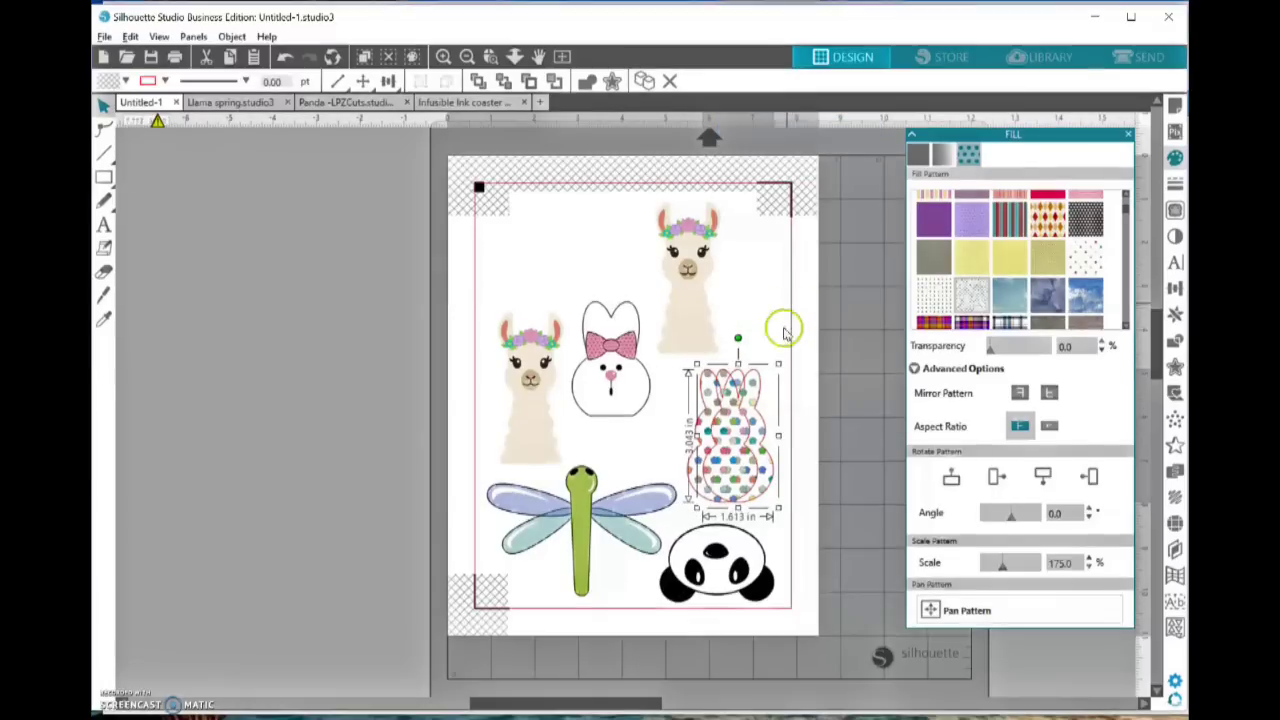
drag(725, 430, 356, 252)
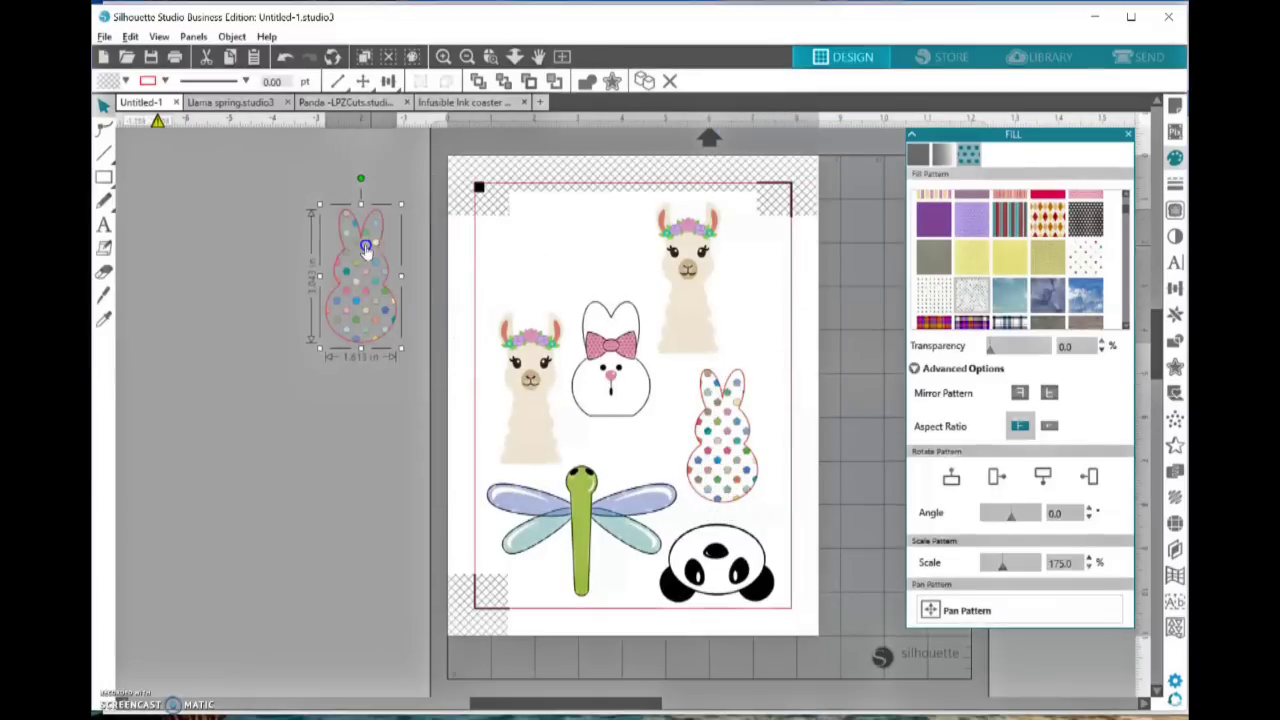
click(232, 36)
mouse_move(268, 110)
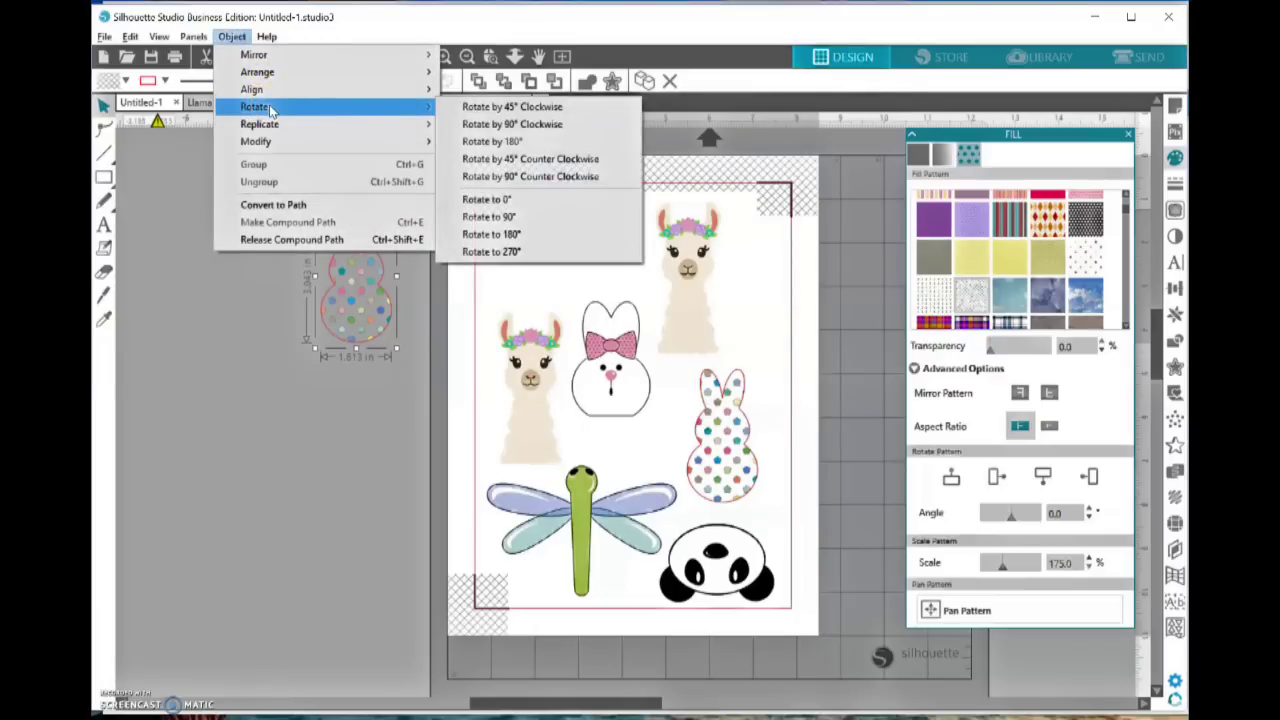
click(466, 124)
drag(426, 258, 638, 252)
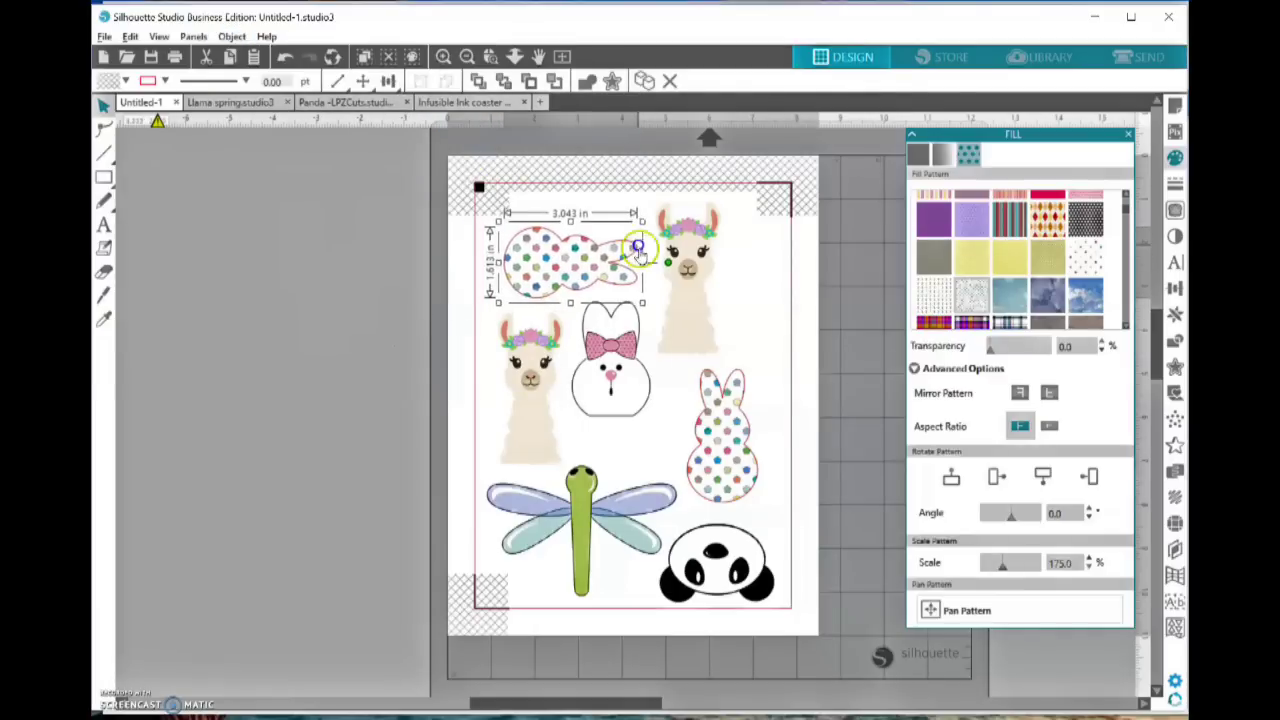
Deselect the bunny copy and close the Fill panel
click(698, 300)
click(700, 300)
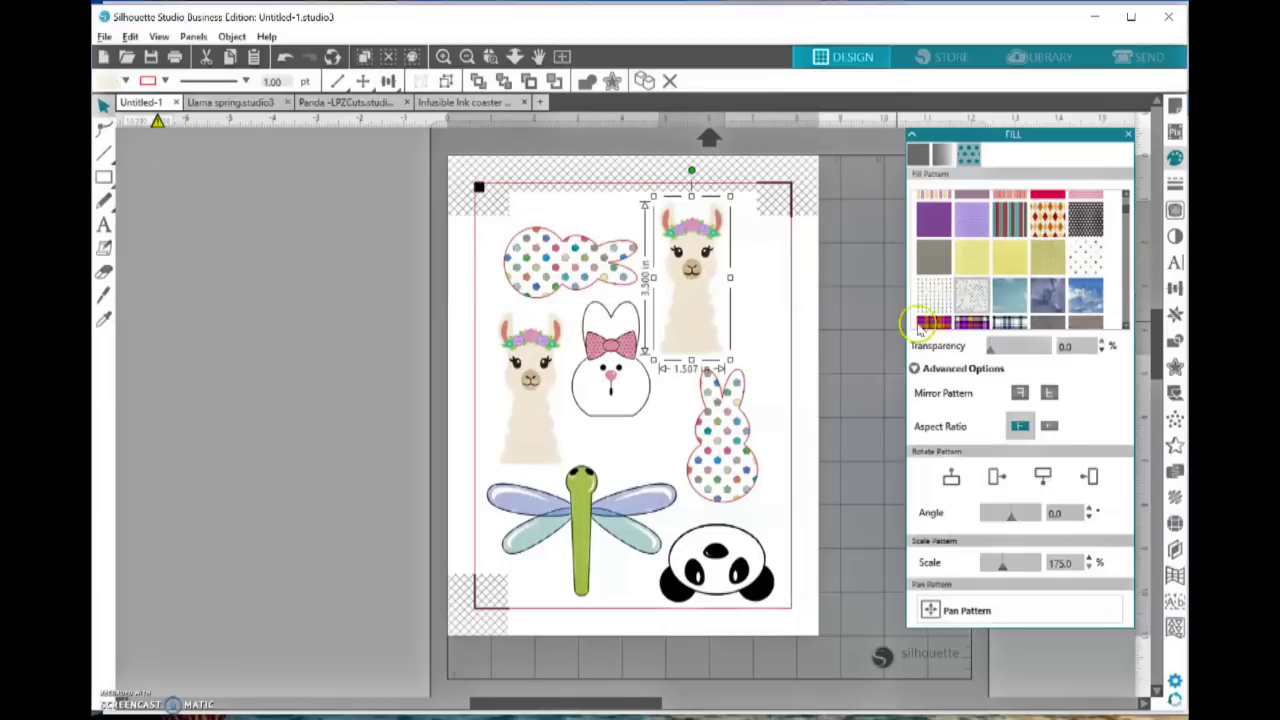
click(1128, 136)
Select all seven designs and apply Cut Edge in the Send settings, then return to Design
click(748, 321)
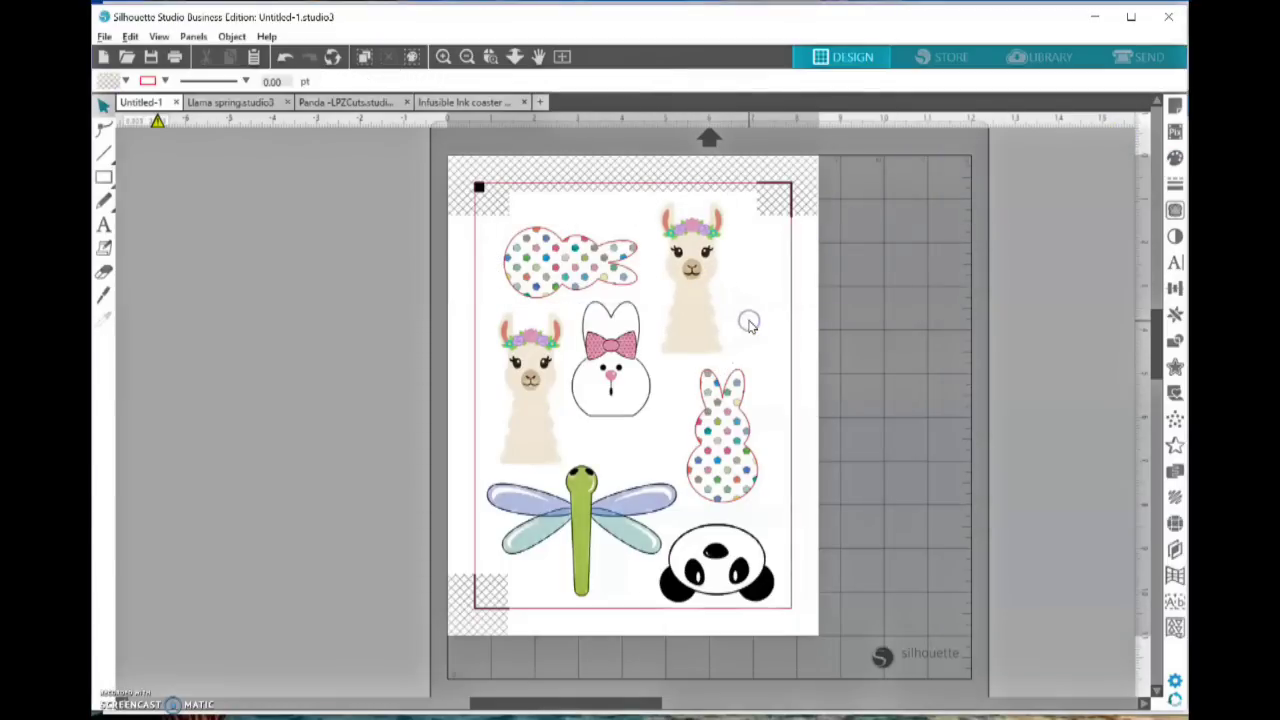
drag(493, 207, 796, 650)
click(1156, 60)
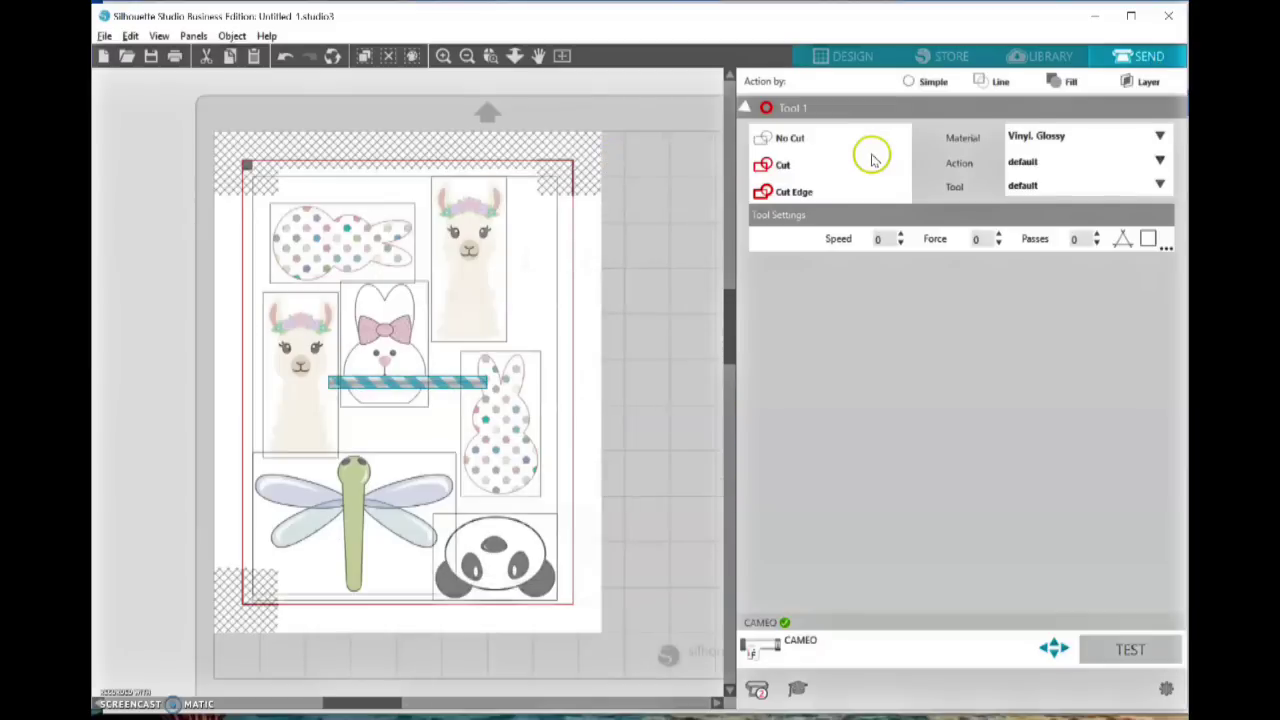
click(845, 148)
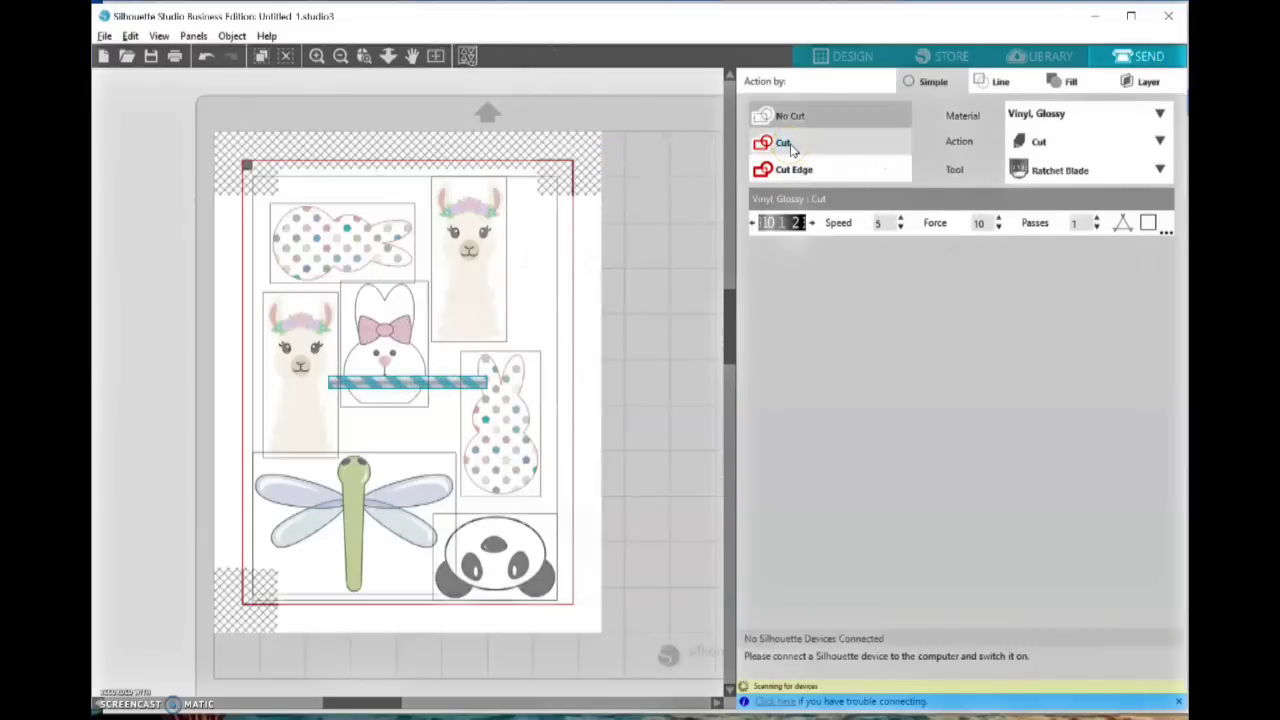
click(479, 447)
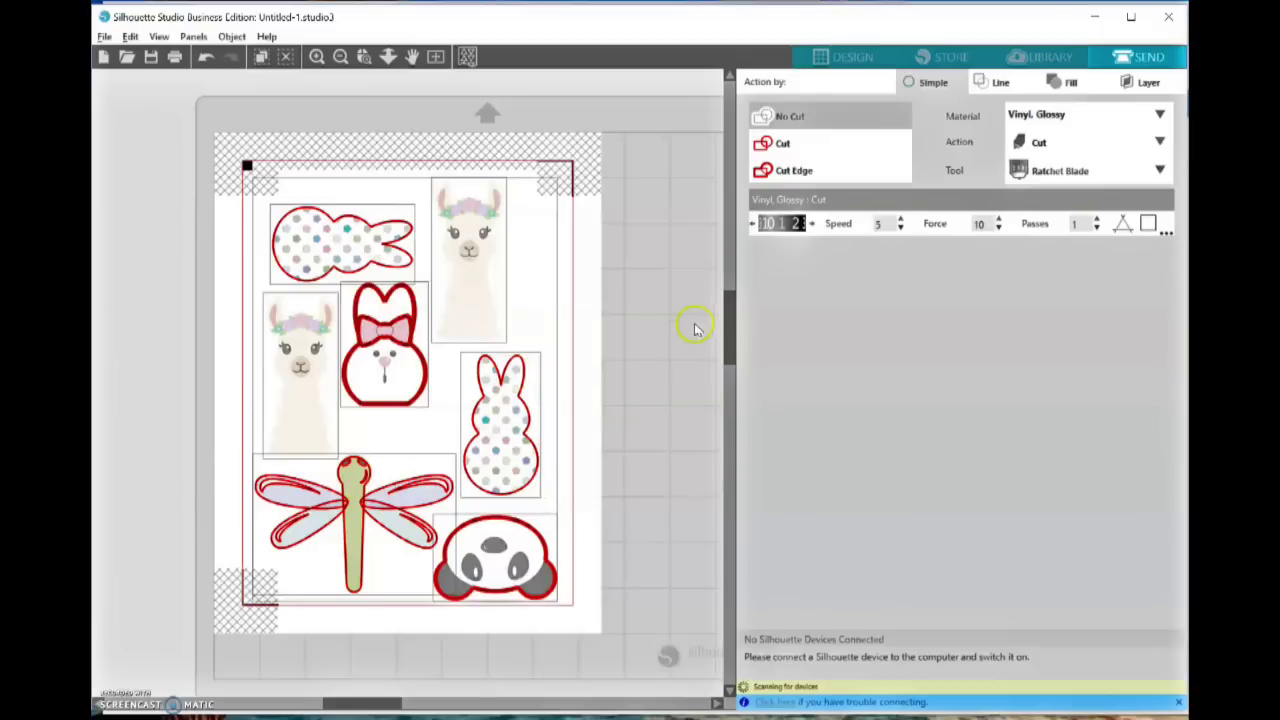
click(799, 172)
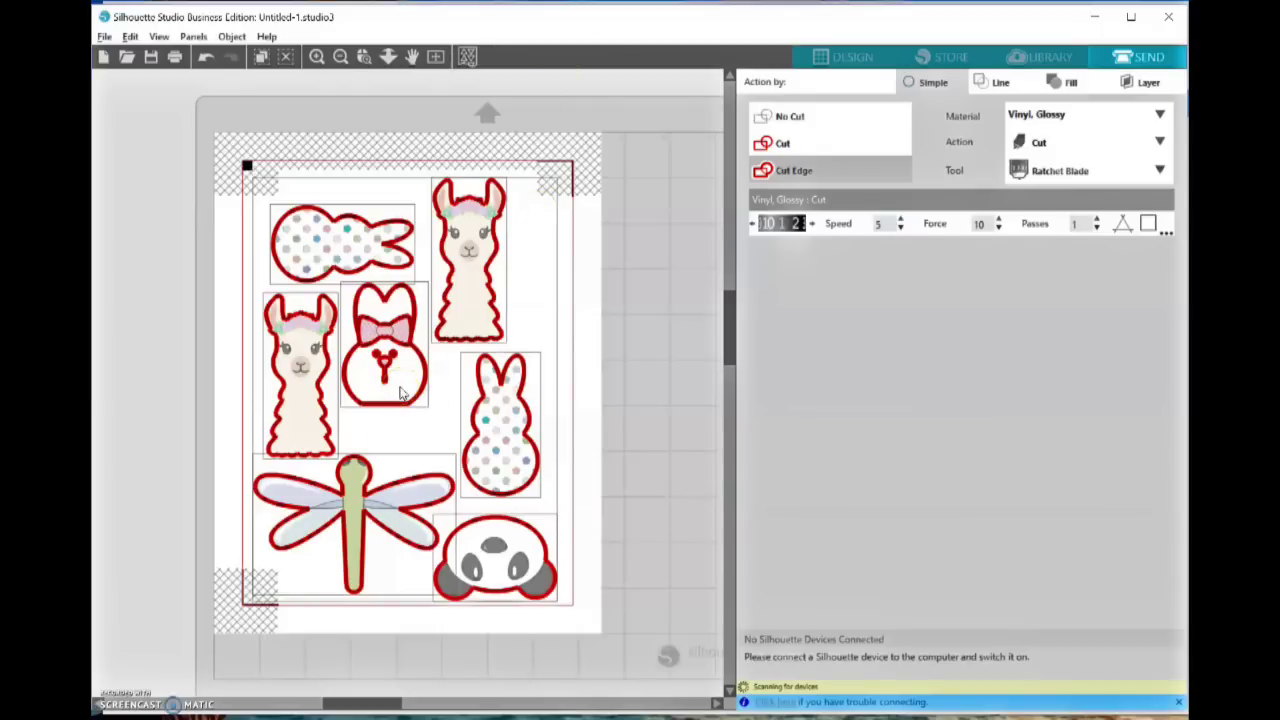
click(860, 62)
Move the pink-bow bunny off the page
click(839, 359)
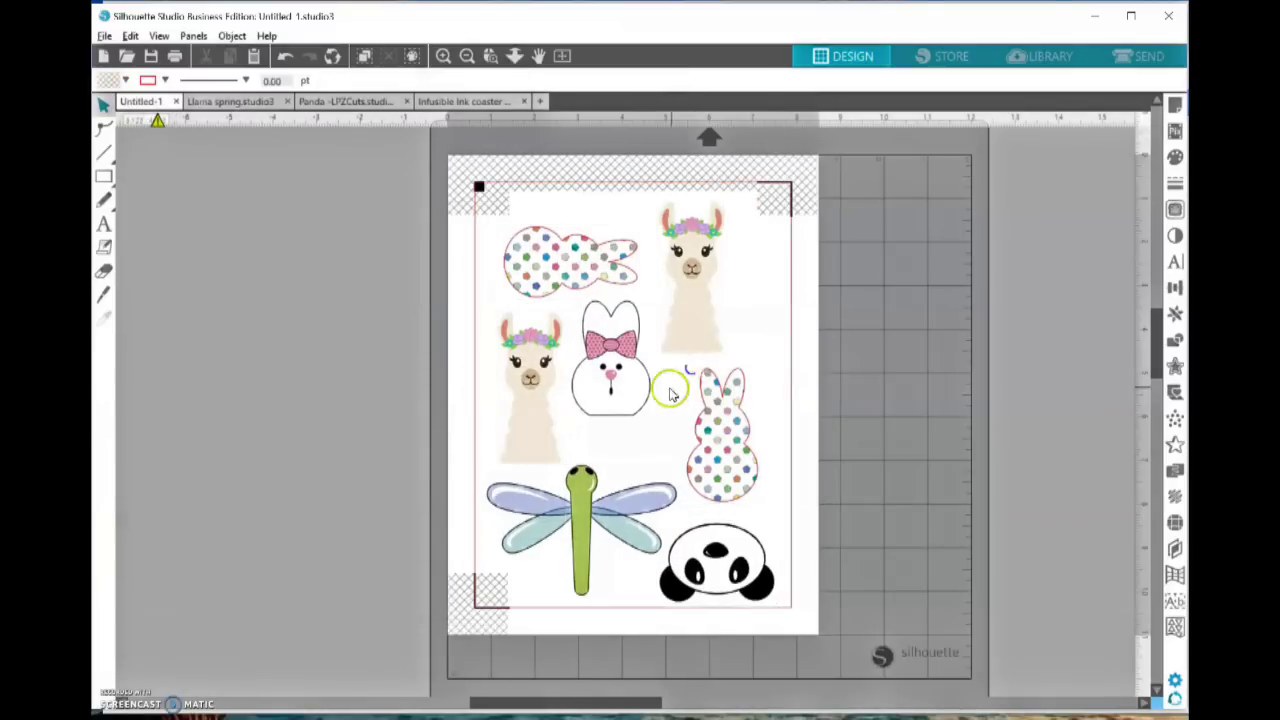
drag(648, 395, 1030, 358)
click(726, 410)
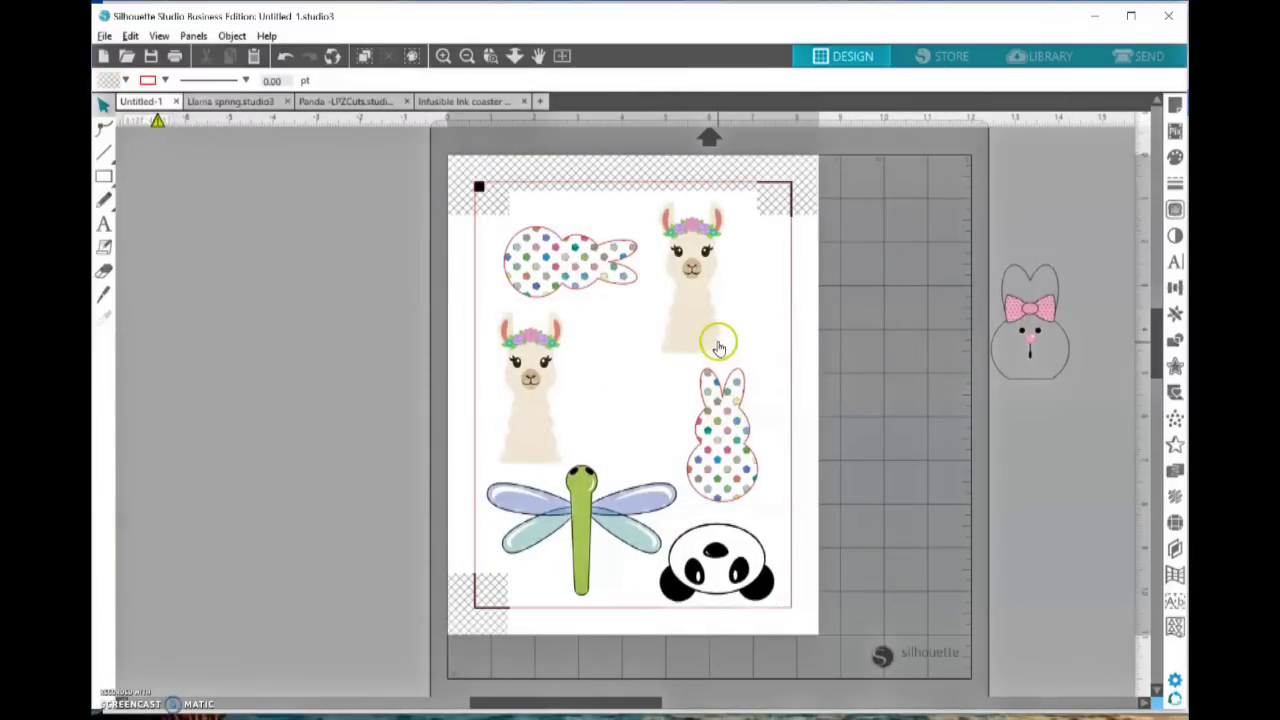
Duplicate the panda into the page middle, then move that middle copy off the page
click(745, 533)
right_click(745, 533)
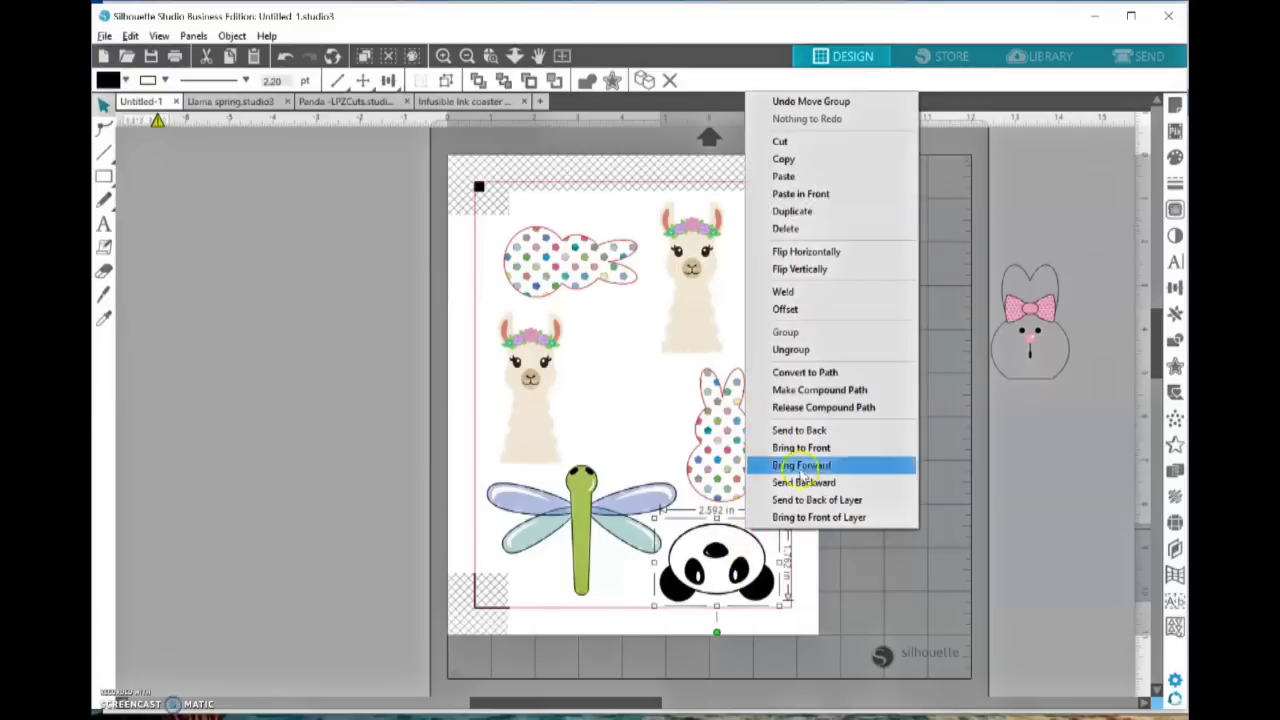
click(815, 211)
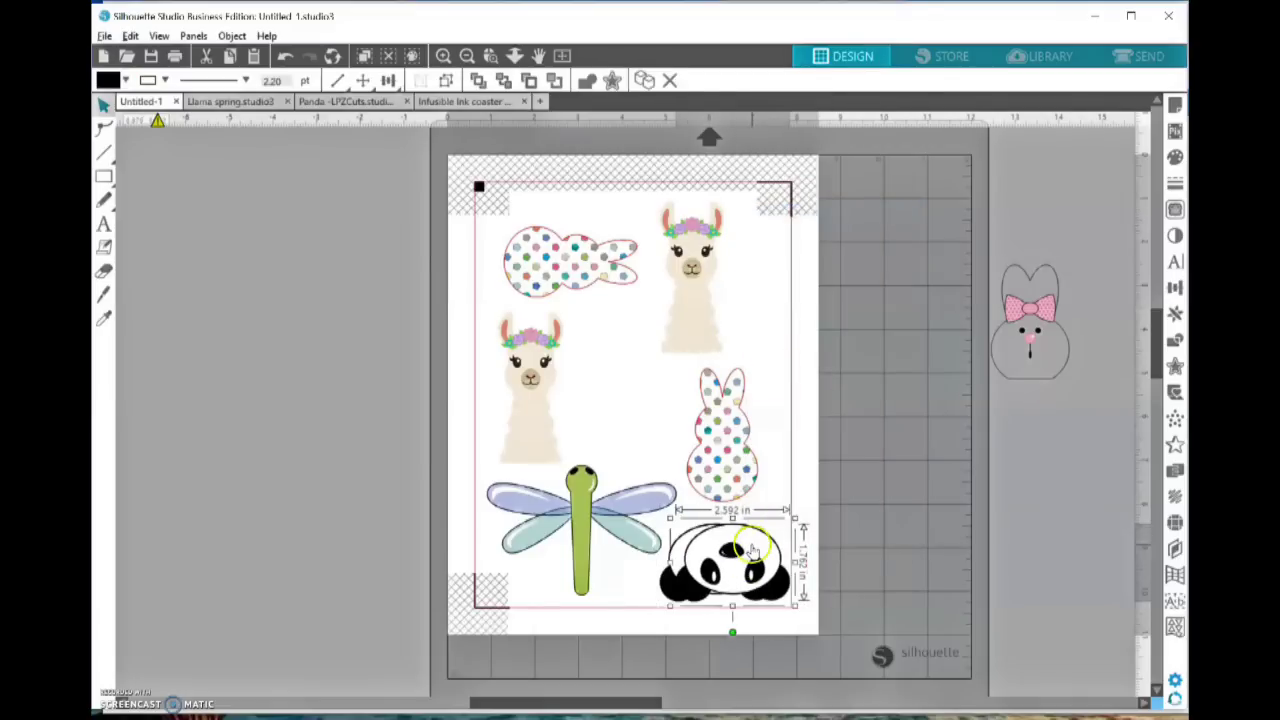
drag(753, 527, 646, 355)
click(458, 240)
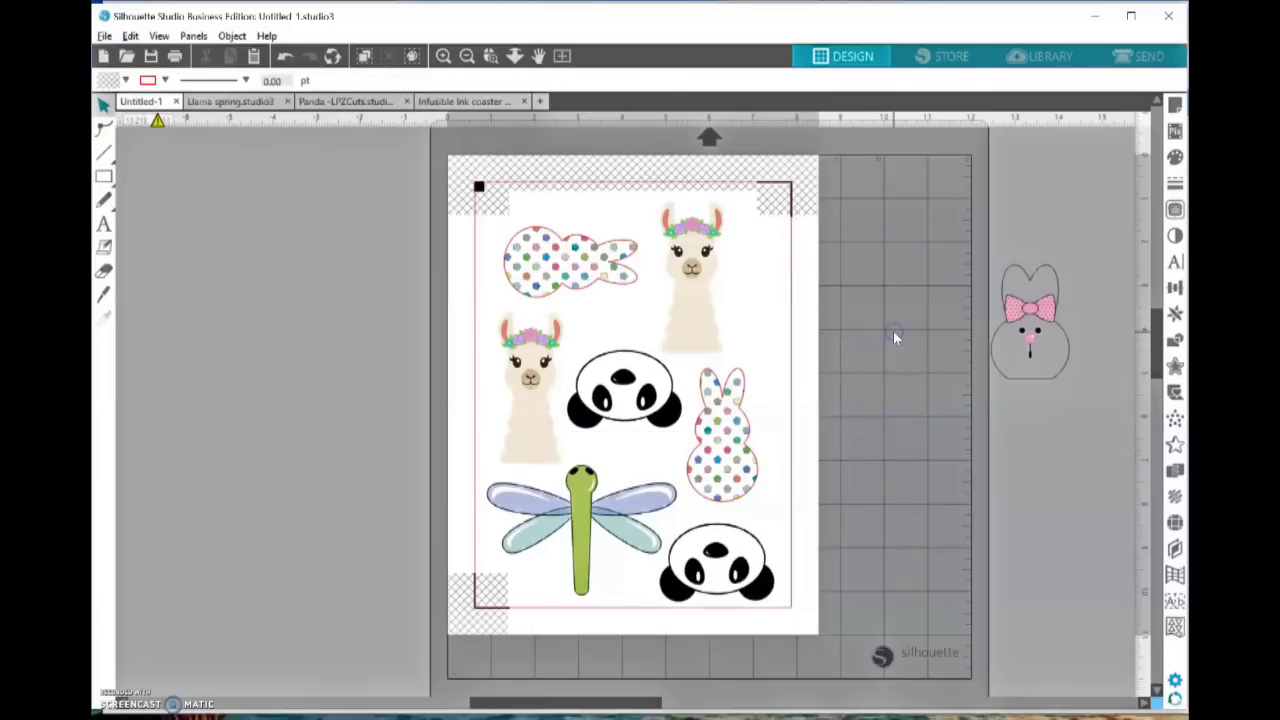
drag(645, 405, 1025, 365)
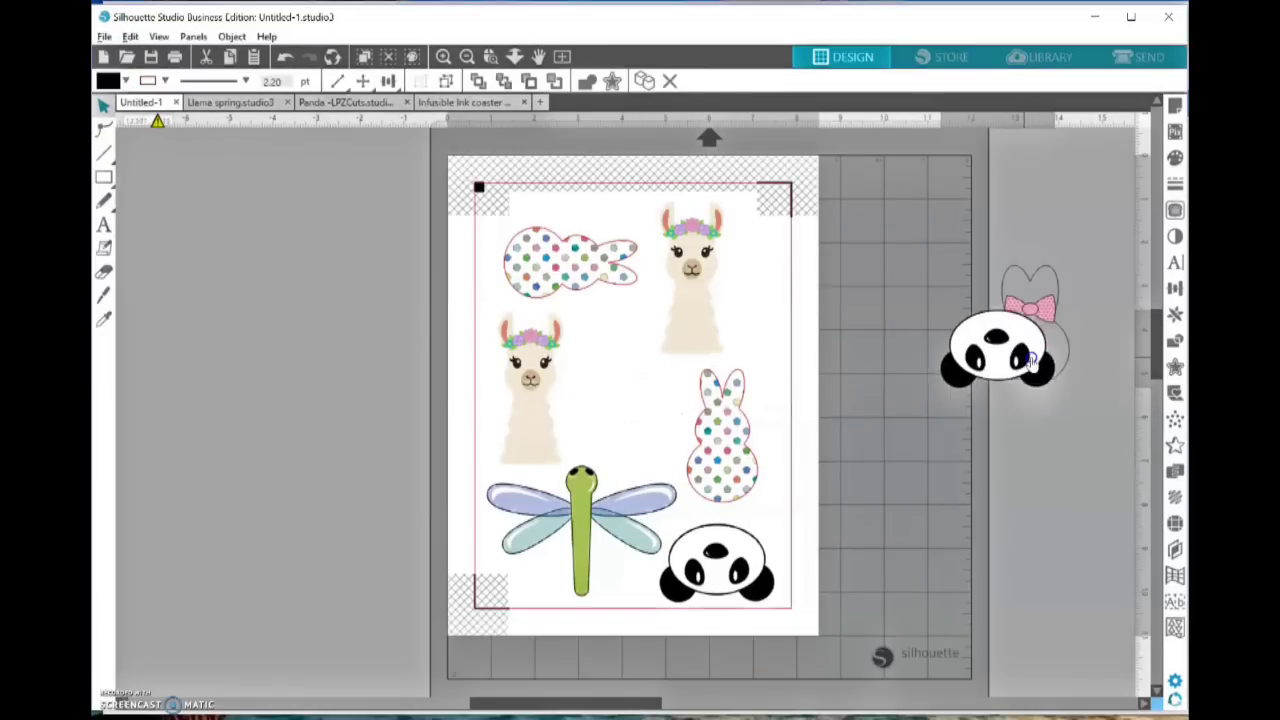
Duplicate the upright polka-dot bunny into the middle, delete the off-page extras and select all
drag(757, 440, 655, 380)
right_click(740, 430)
click(752, 450)
drag(760, 457, 773, 492)
click(1010, 320)
right_click(1038, 292)
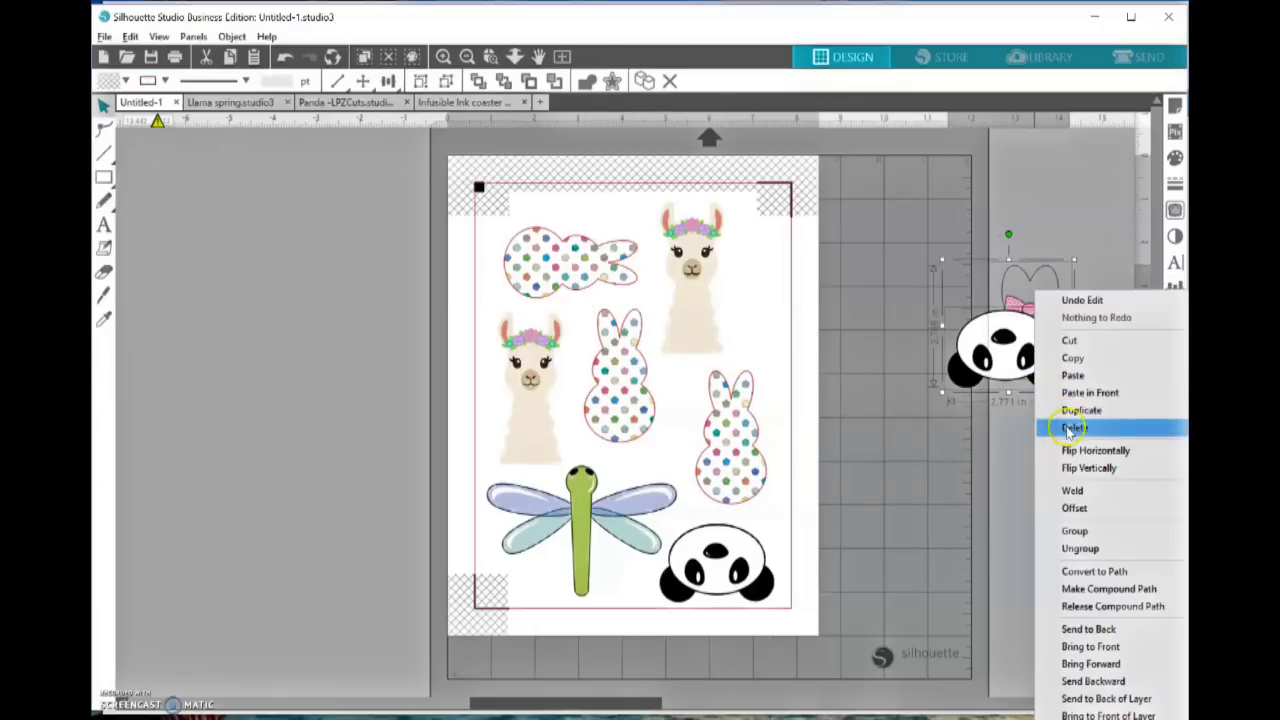
click(1068, 428)
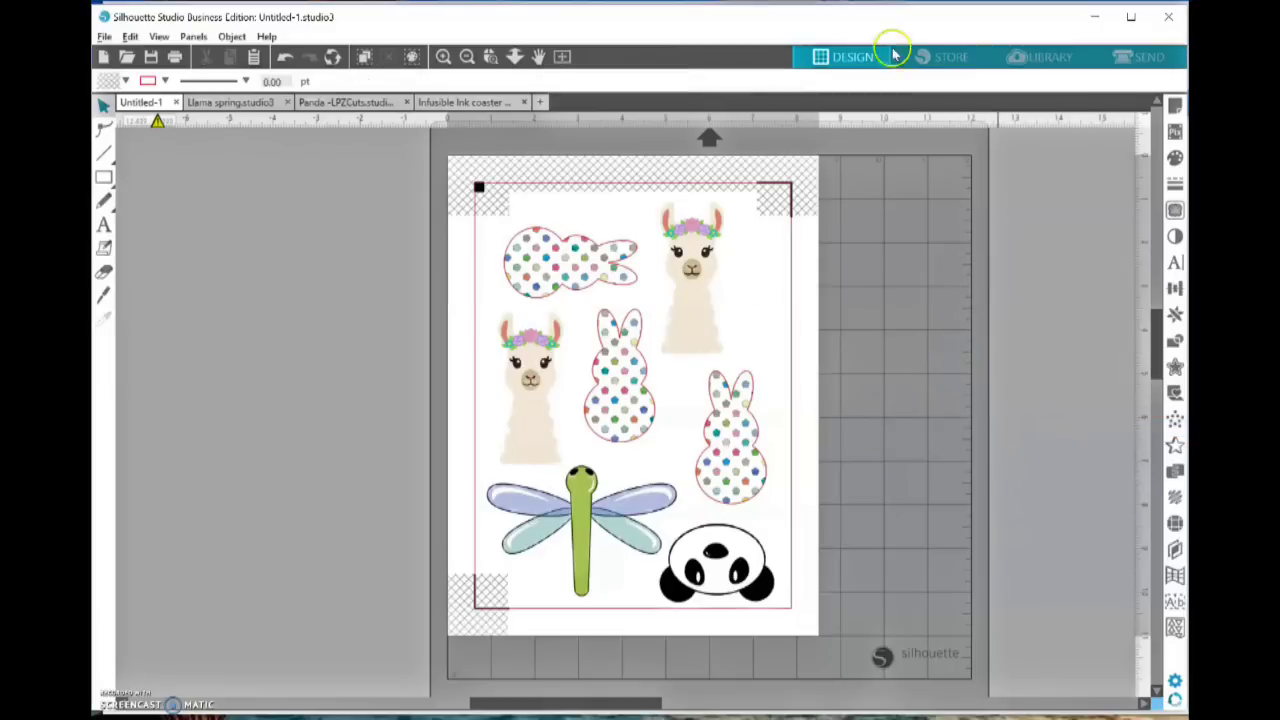
drag(478, 193, 794, 628)
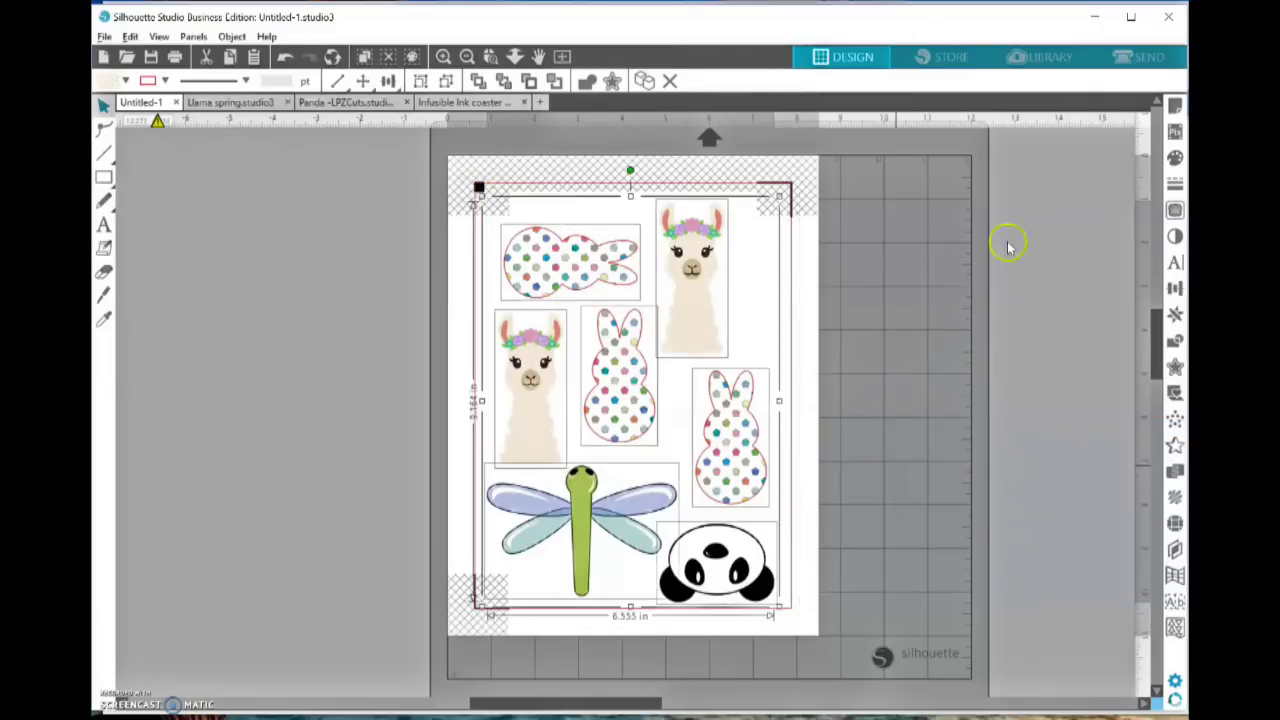
click(1125, 62)
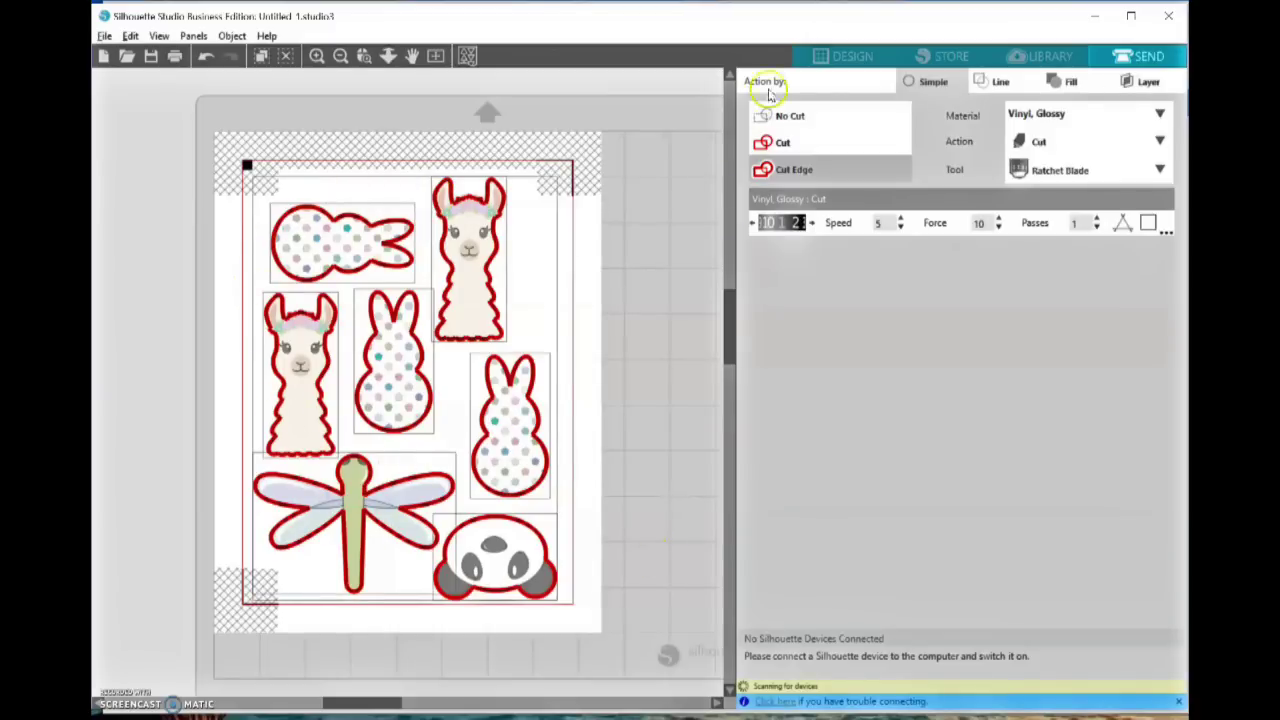
click(860, 58)
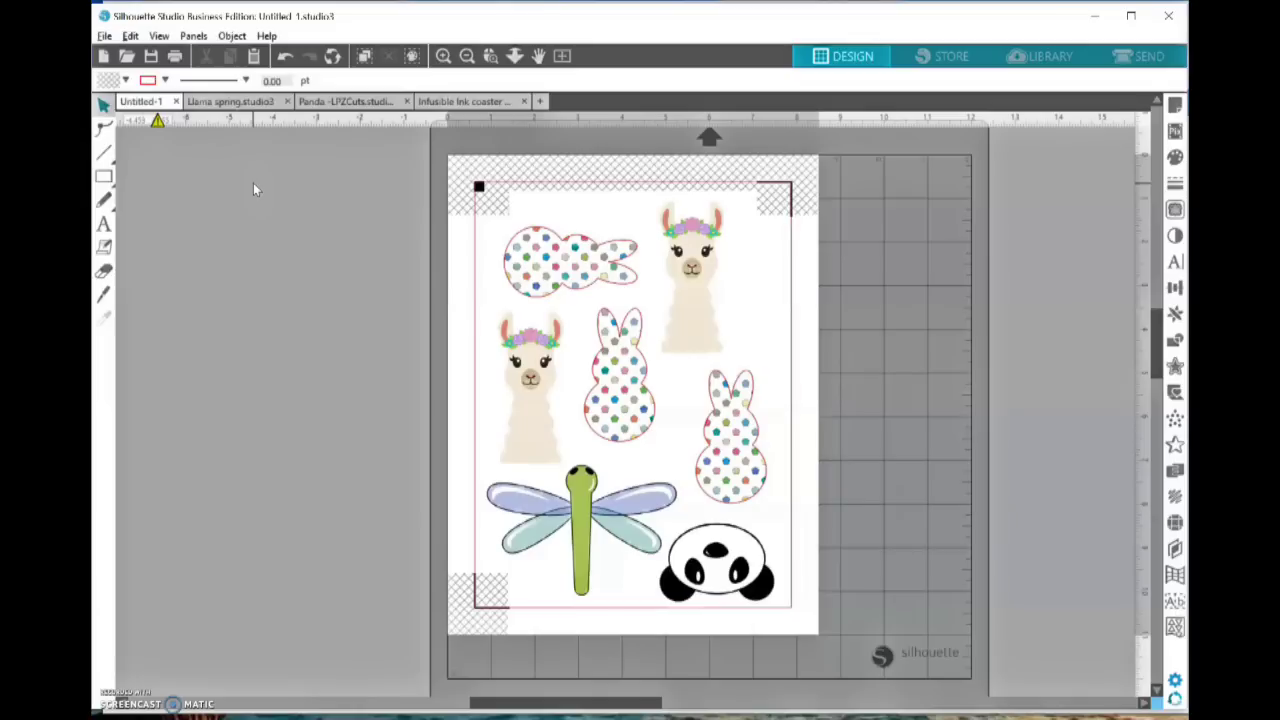
Start printing and set the HP Officejet preferences to Best quality on Plain Paper
click(104, 37)
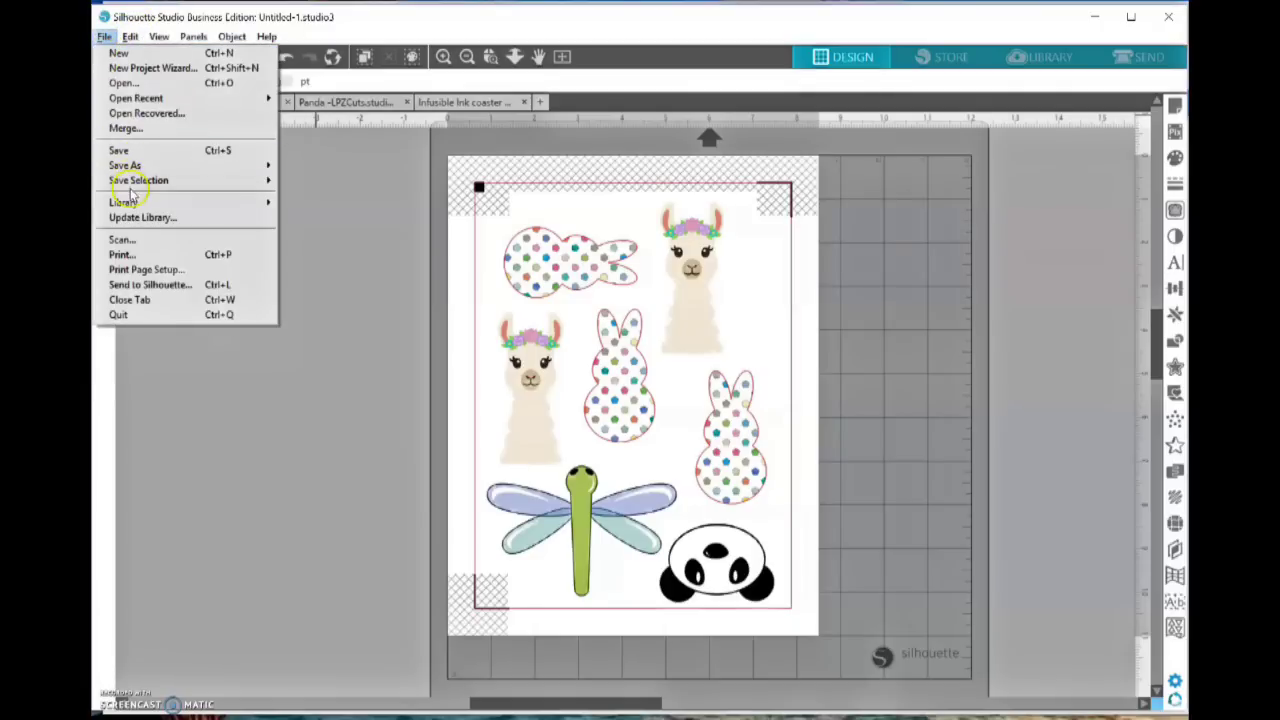
click(130, 259)
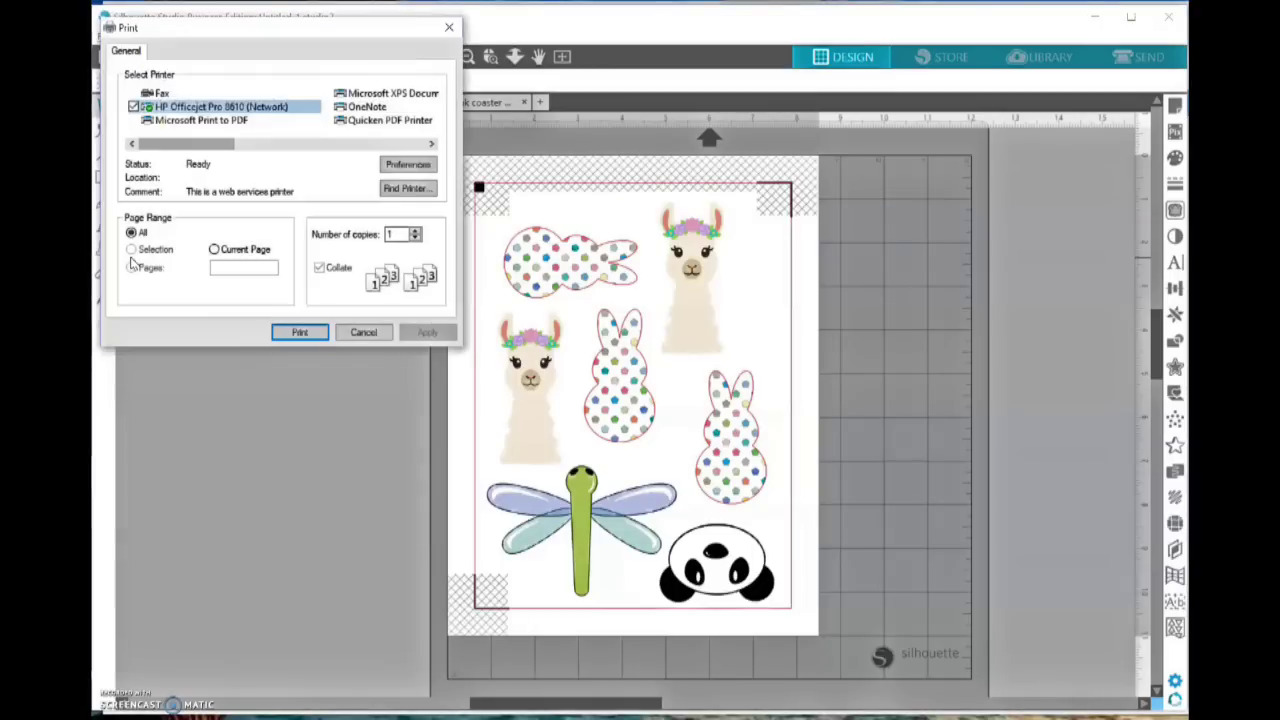
click(418, 168)
click(427, 244)
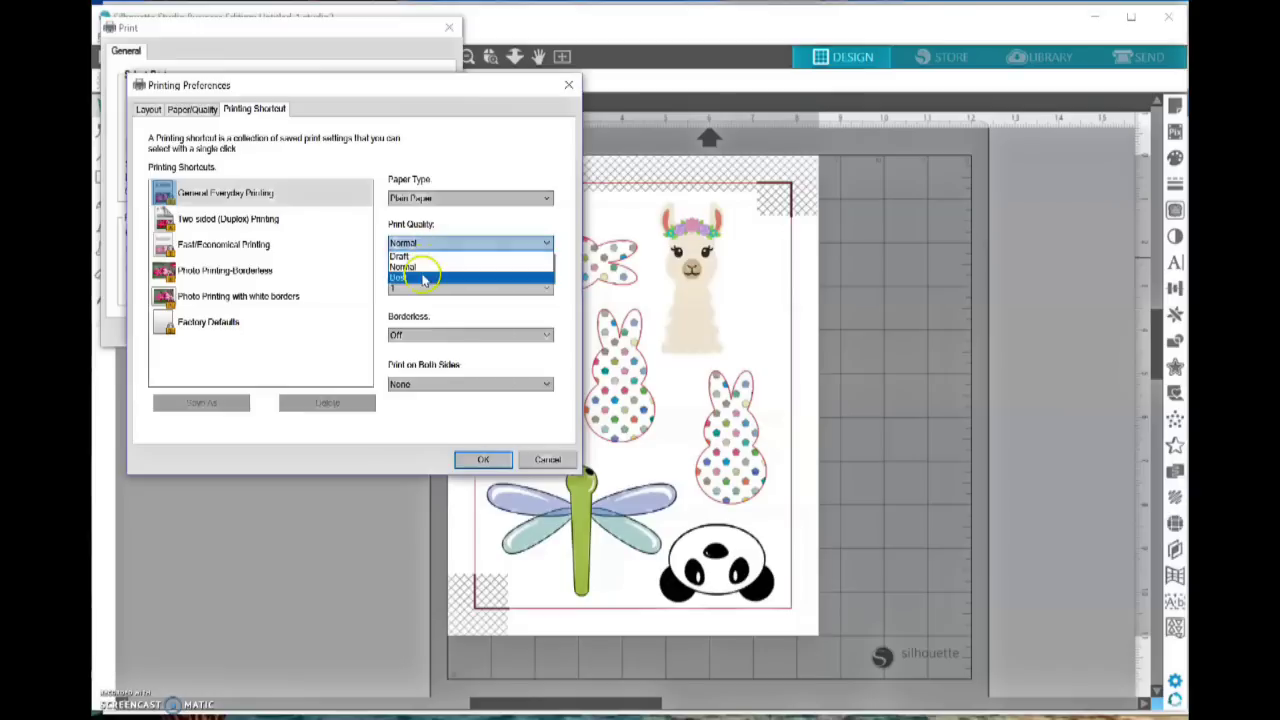
click(427, 278)
click(437, 197)
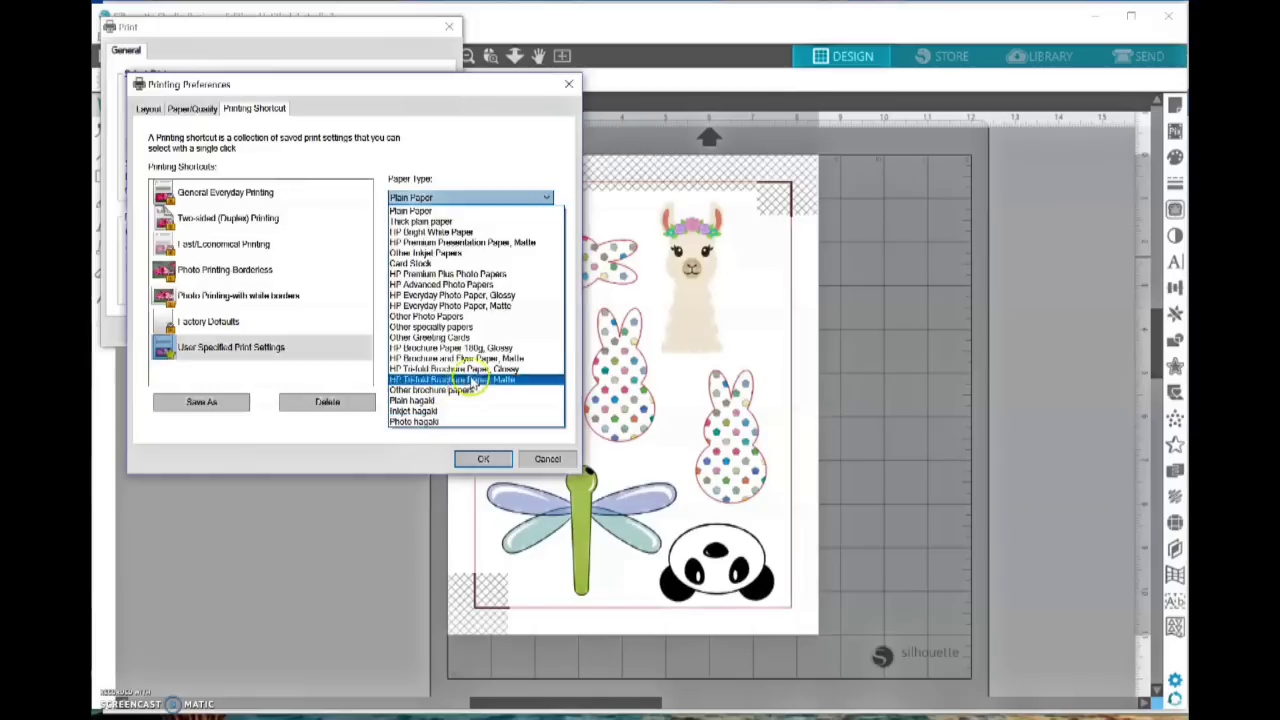
click(484, 459)
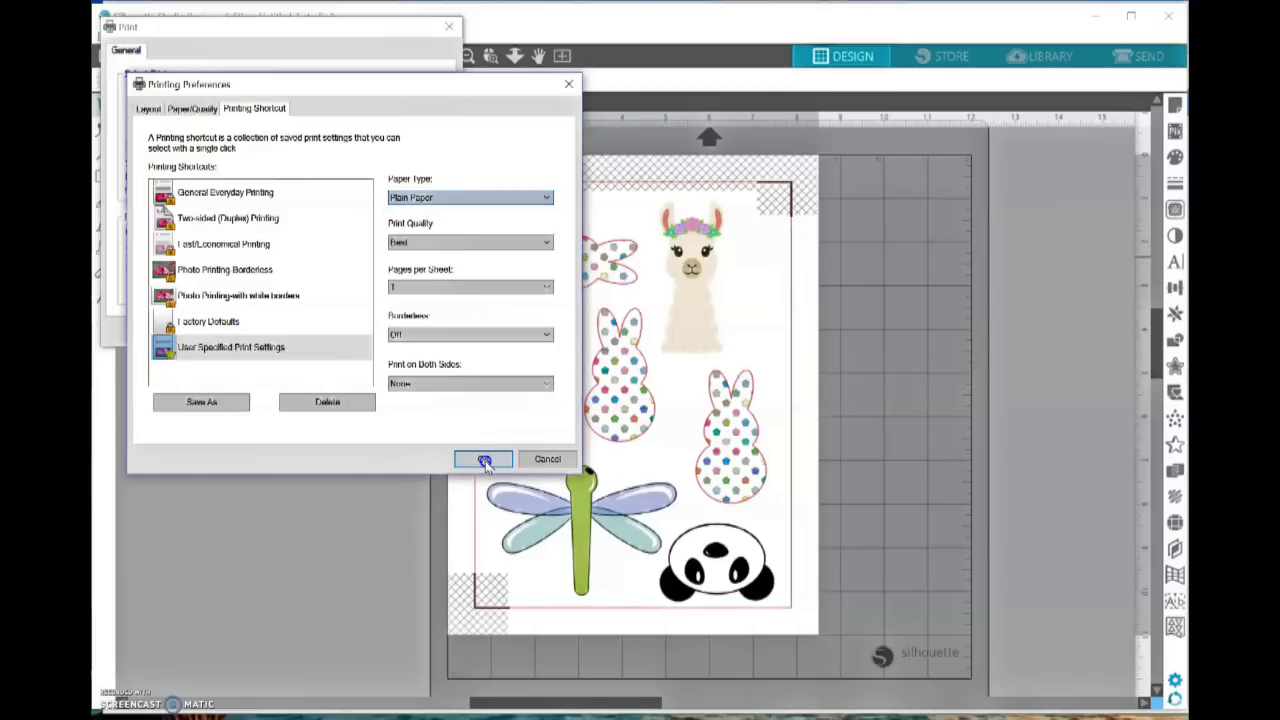
click(484, 459)
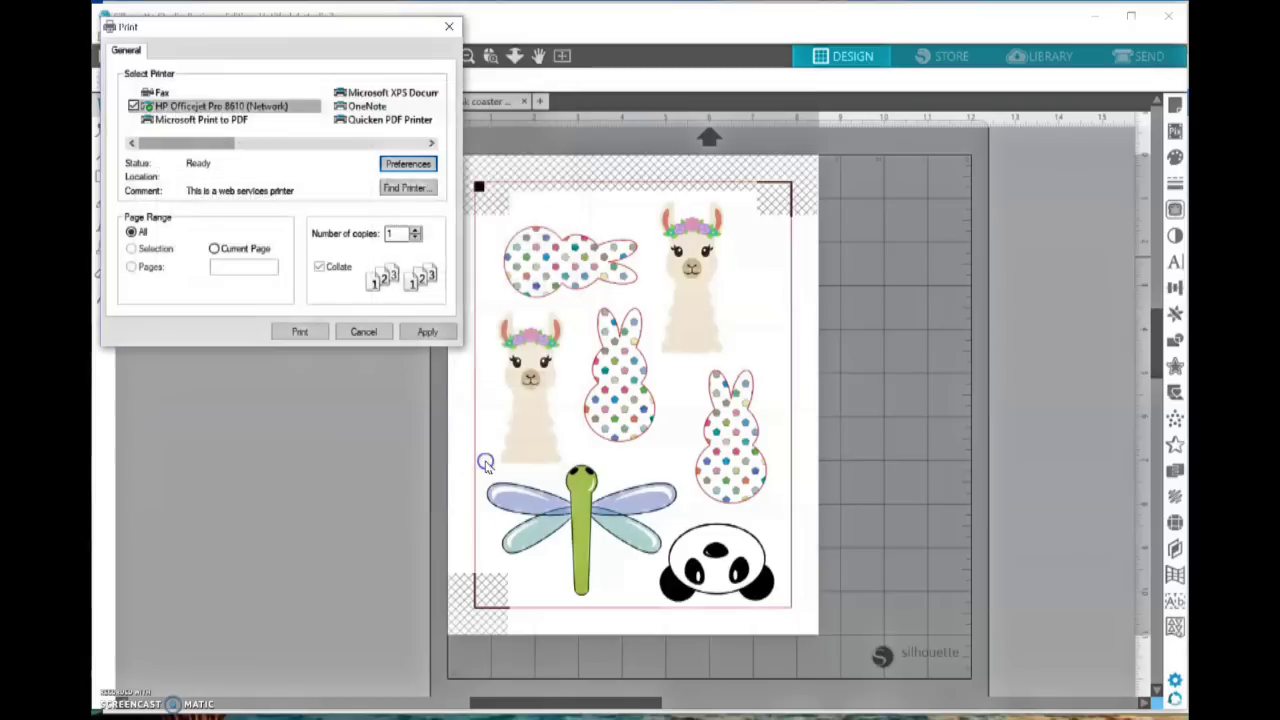